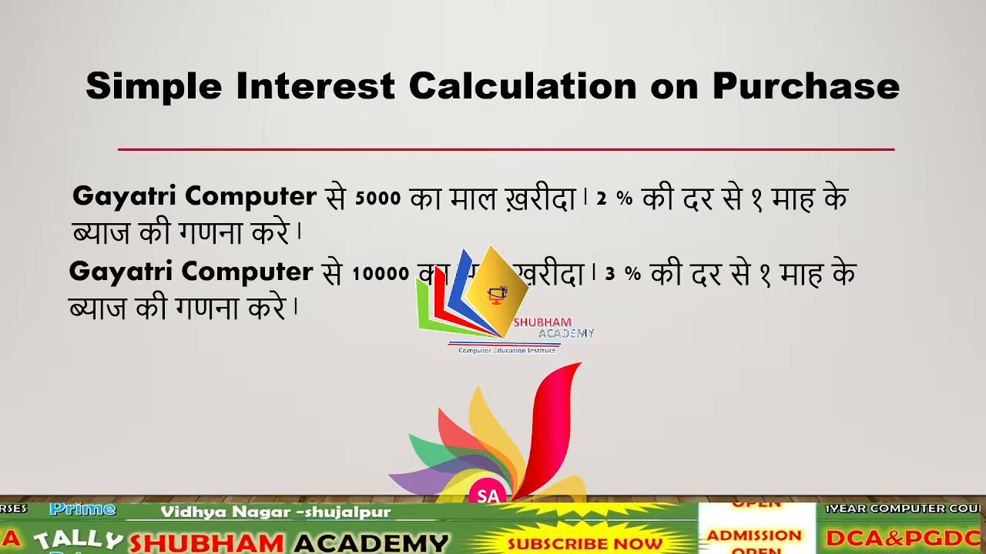
Switch to TallyPrime and start a new purchase voucher for the open company
key("alt+Tab")
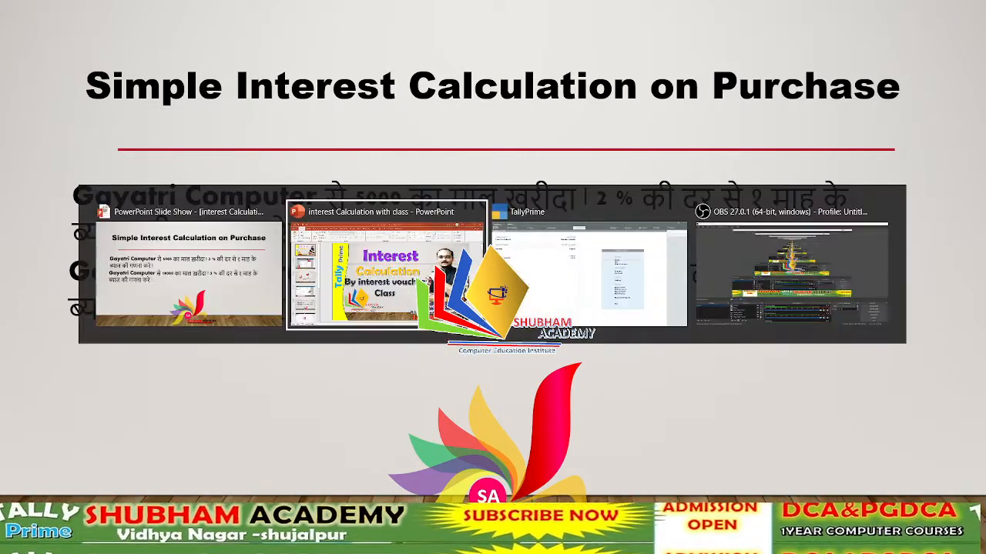
key("alt+Tab")
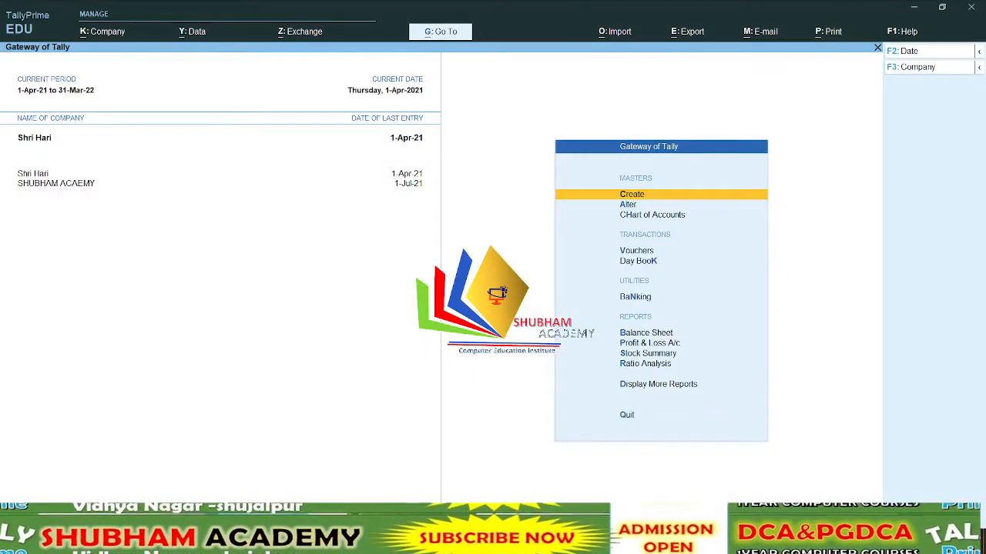
key("v")
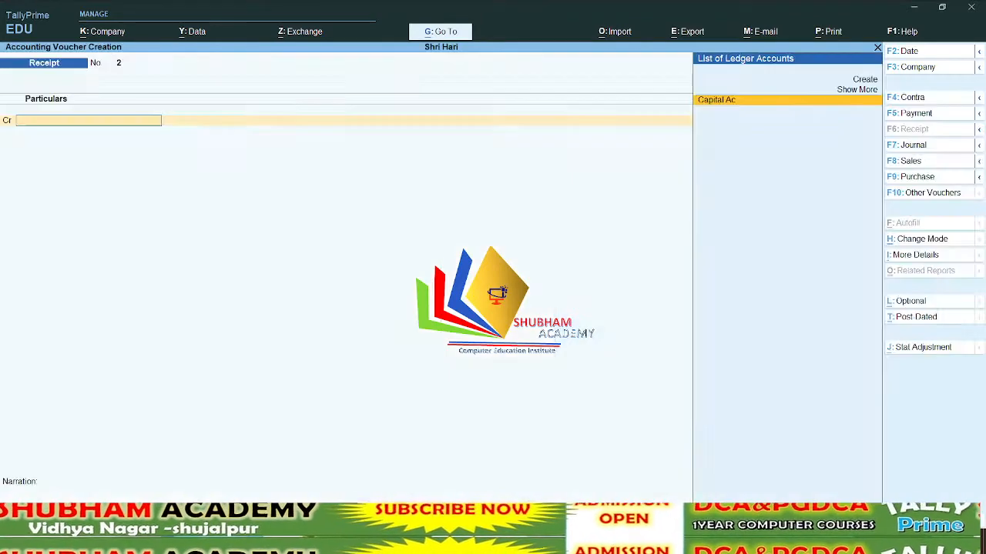
key("F9")
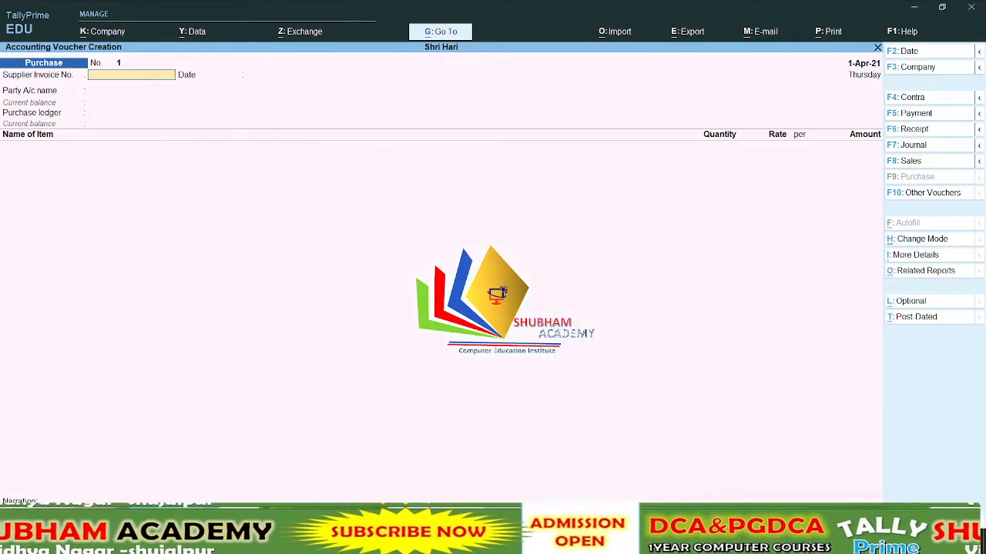
Change the purchase voucher to As Voucher mode and leave the supplier invoice details blank
key("ctrl+h")
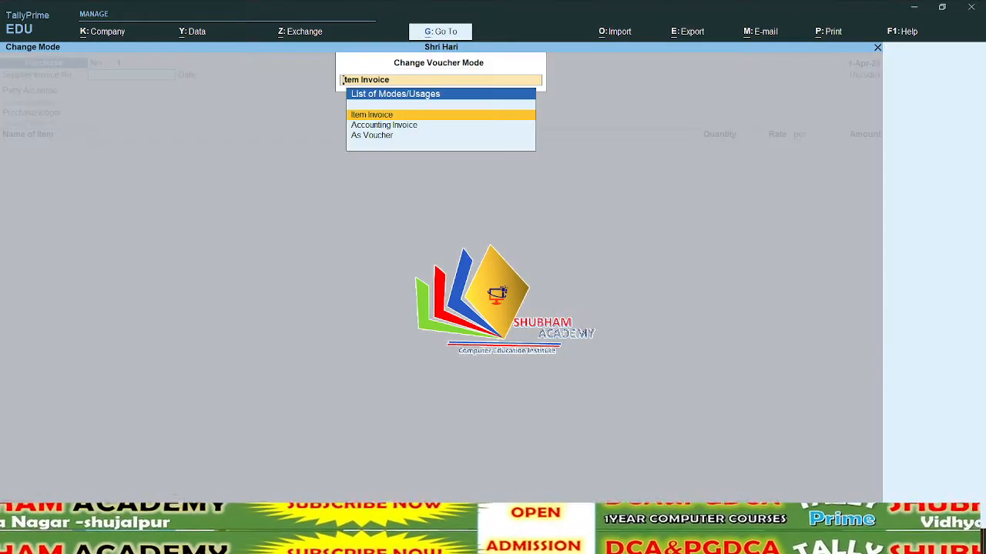
key("Down")
key("Down")
key("Return")
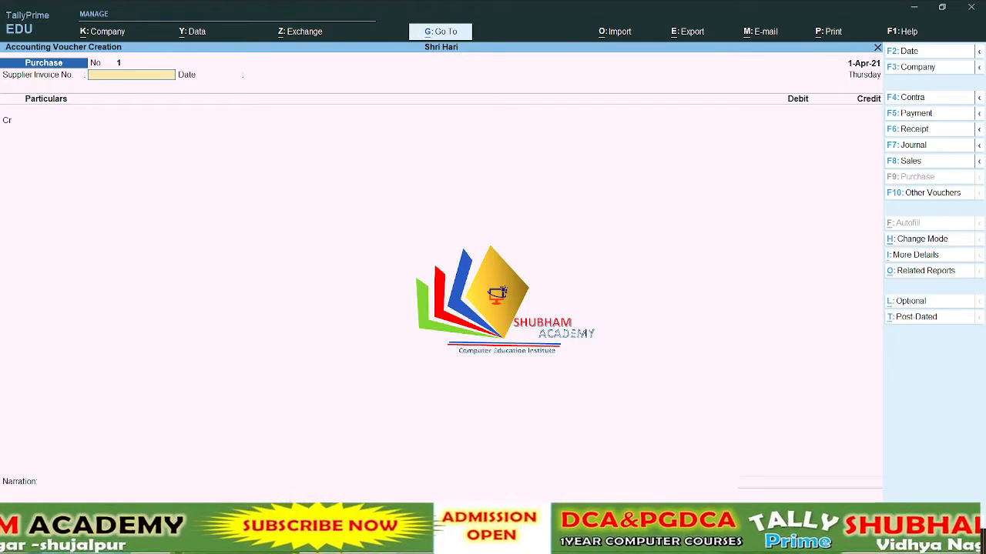
key("Return")
key("Return")
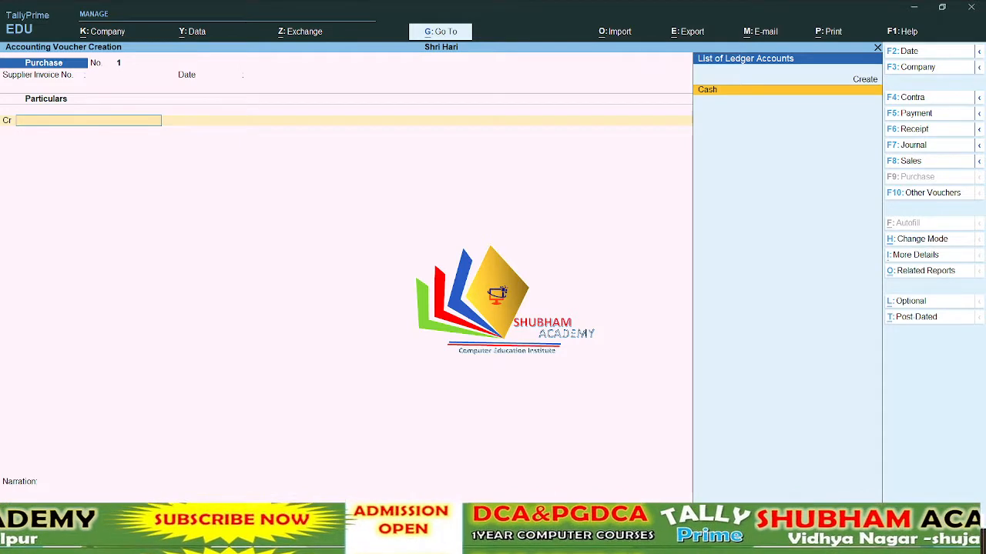
Start a new ledger named Gayatri Computer under Sundry Creditors, keeping the default bill-by-bill and credit period settings
key("alt+c")
type("Gayatri")
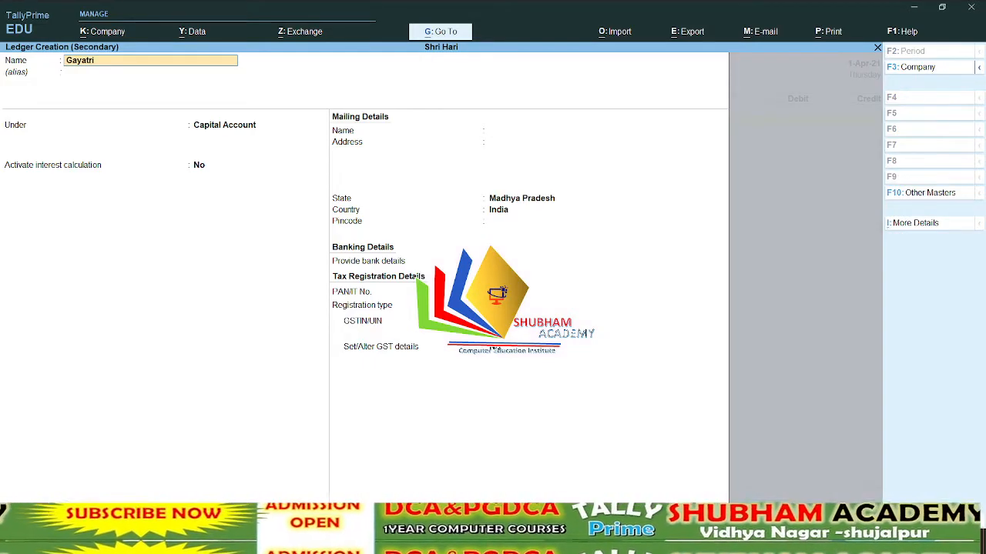
type(" Co")
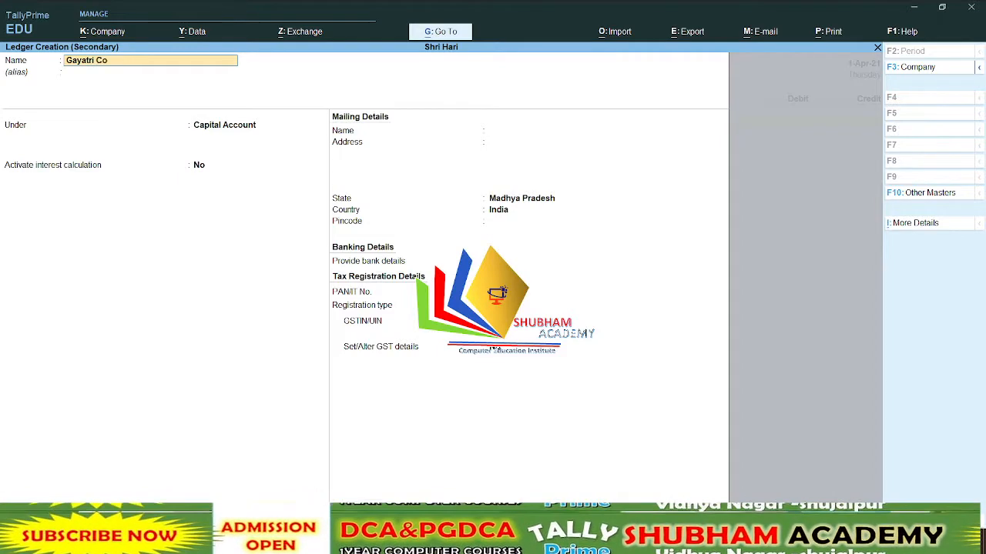
type("mputer")
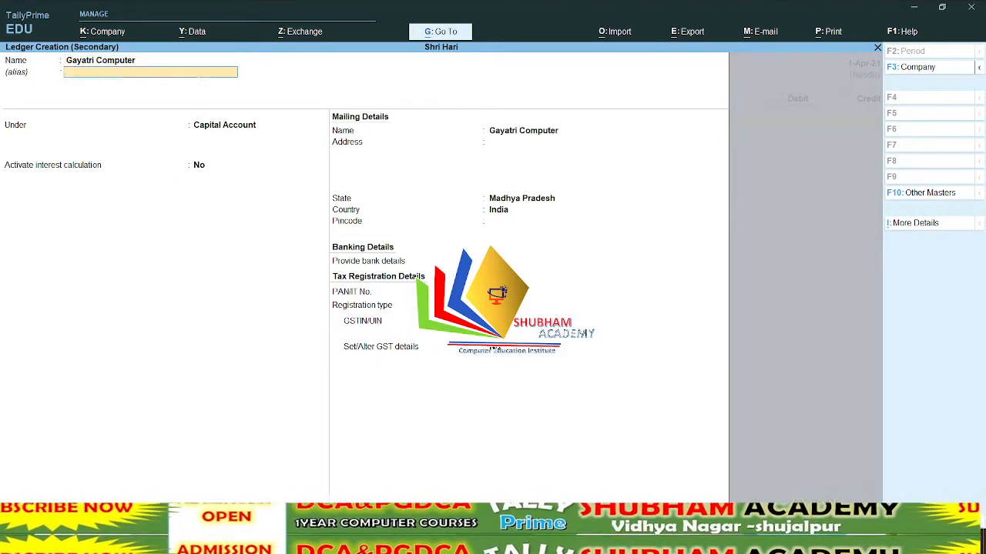
key("Return")
type("D")
key("BackSpace")
type("Su")
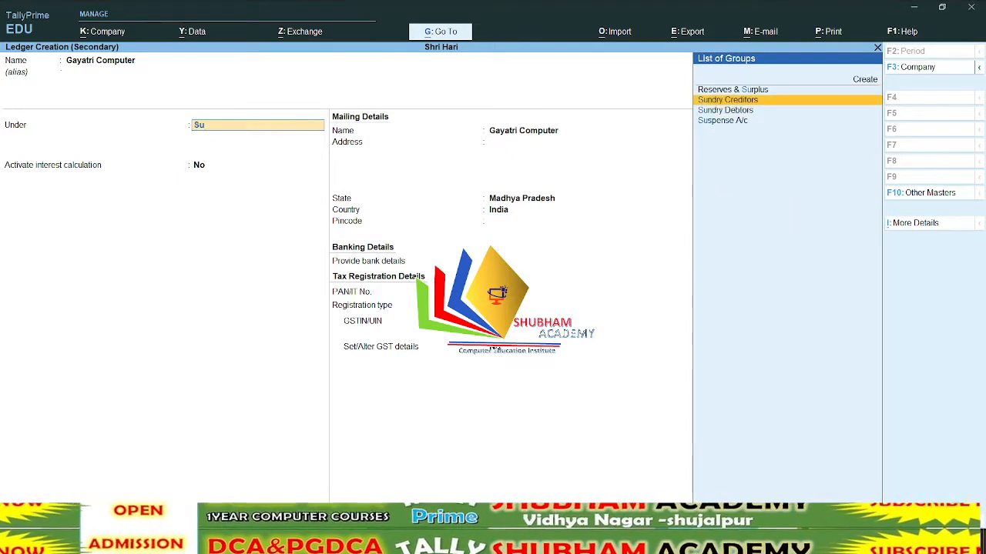
key("Return")
key("Return")
key("Return")
key("Return")
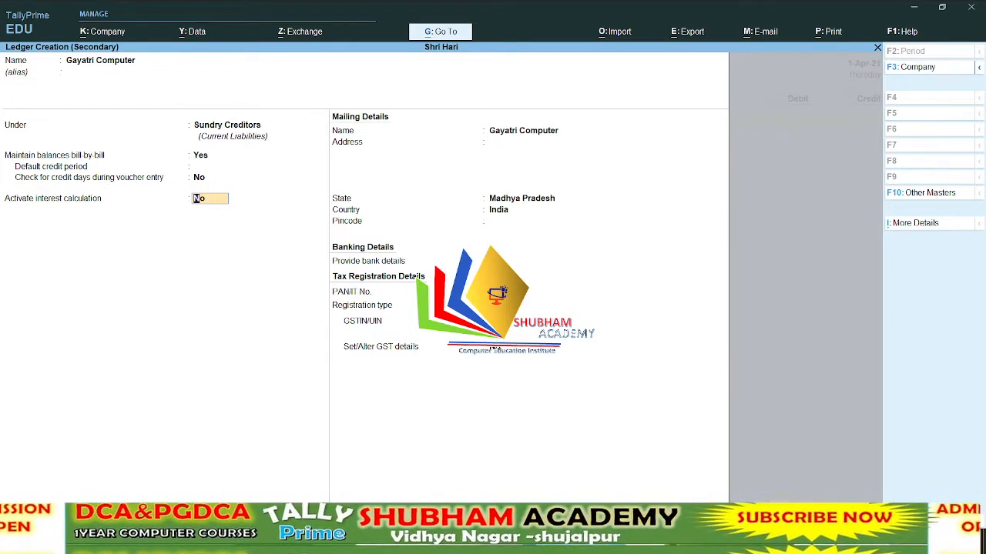
Activate interest calculation for the ledger, calculated transaction-by-transaction, with parameter override and both transaction date inclusions left at No
type("y")
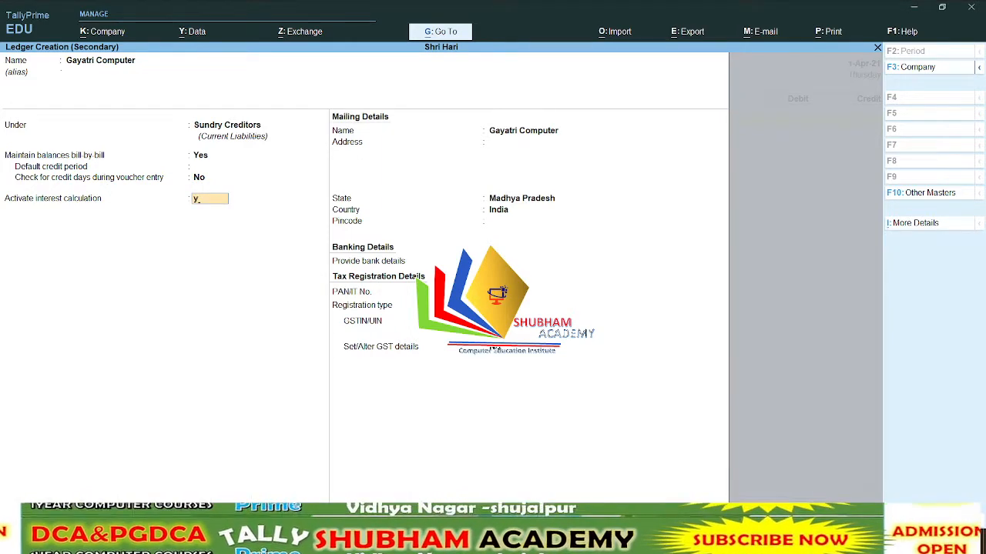
key("Return")
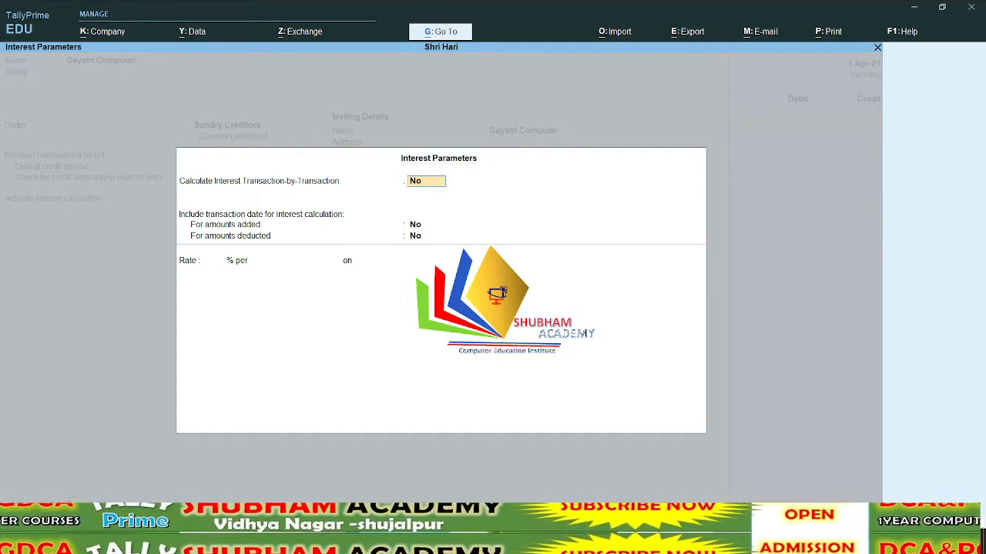
type("y")
key("Return")
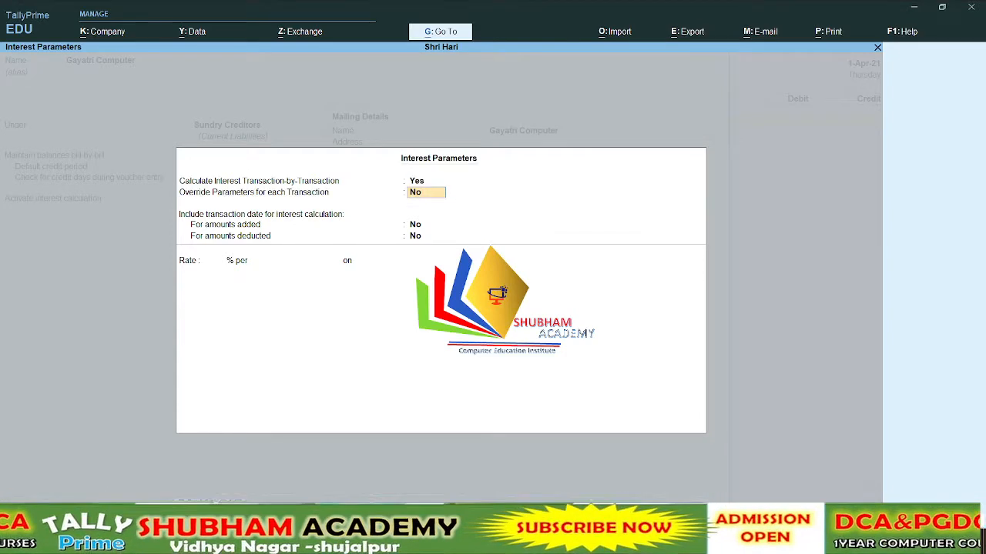
key("Return")
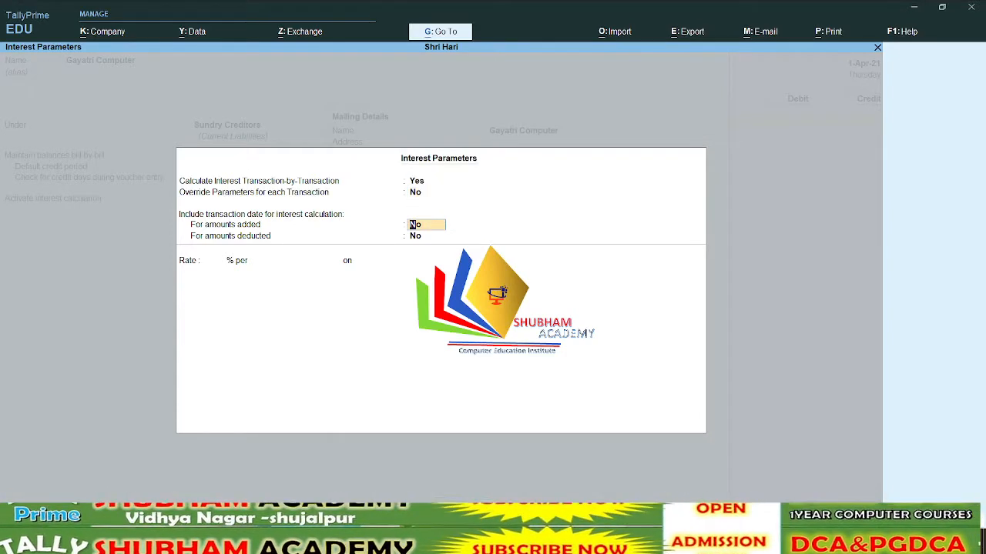
key("Return")
key("Return")
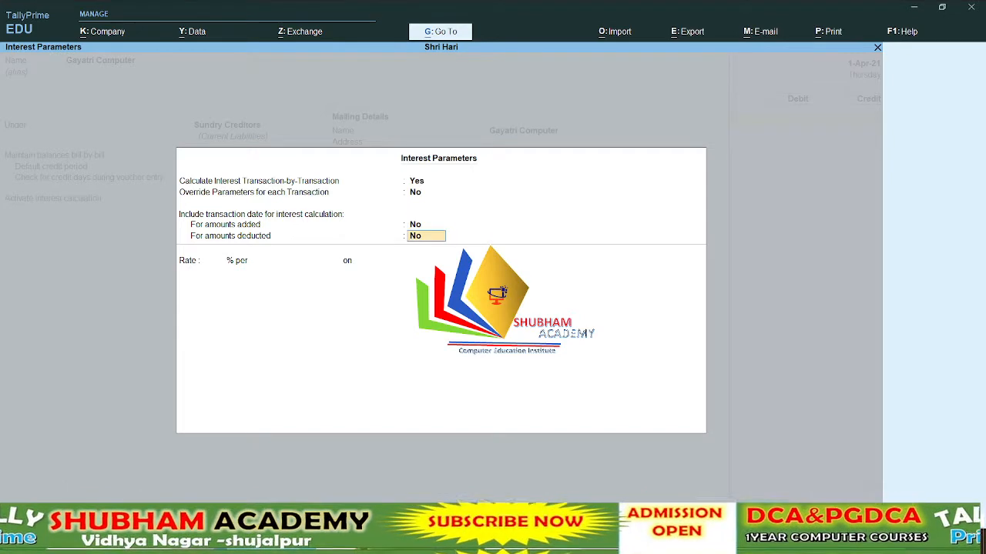
Set the first interest rate to 2% per Calendar Month on Credit Balances Only
type("2")
key("Return")
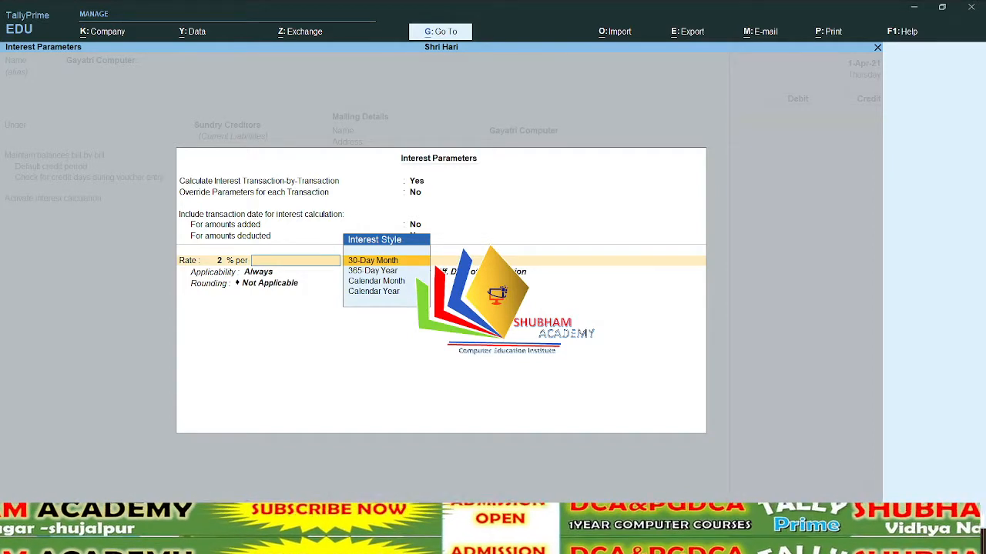
key("Down")
key("Down")
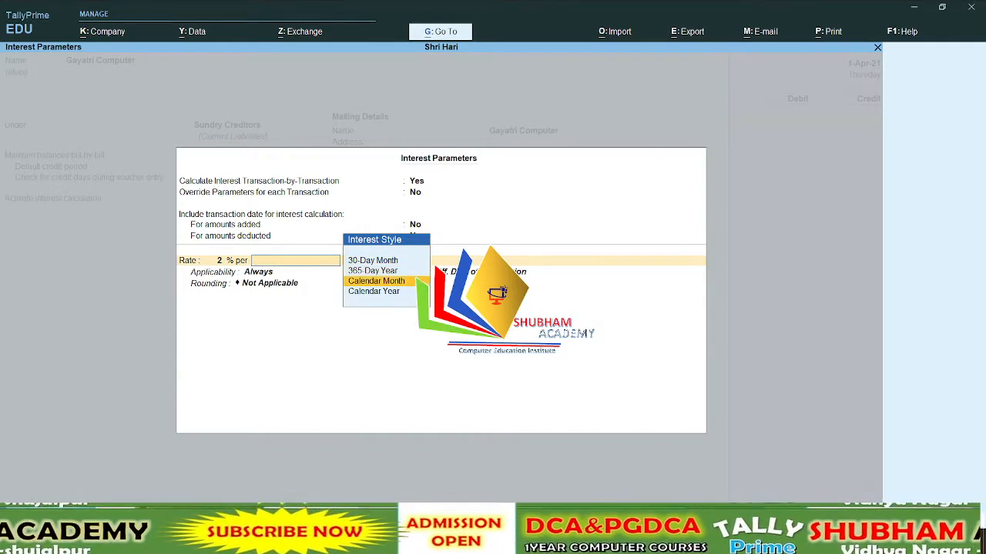
key("Return")
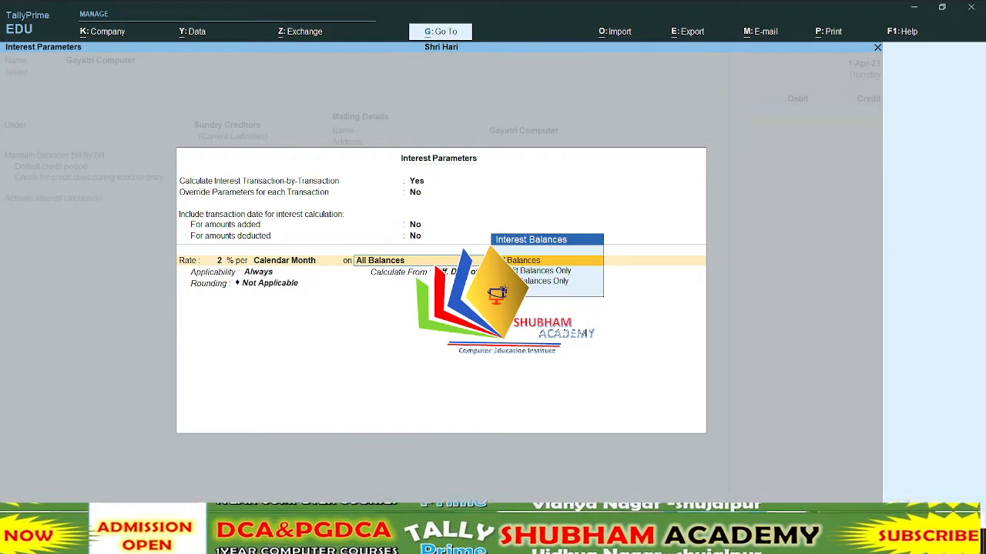
key("Down")
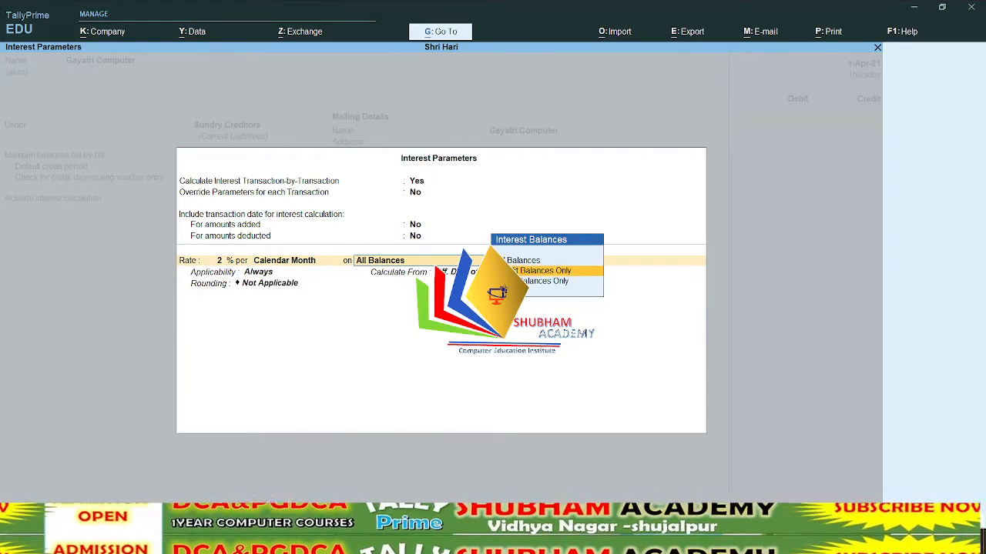
key("Return")
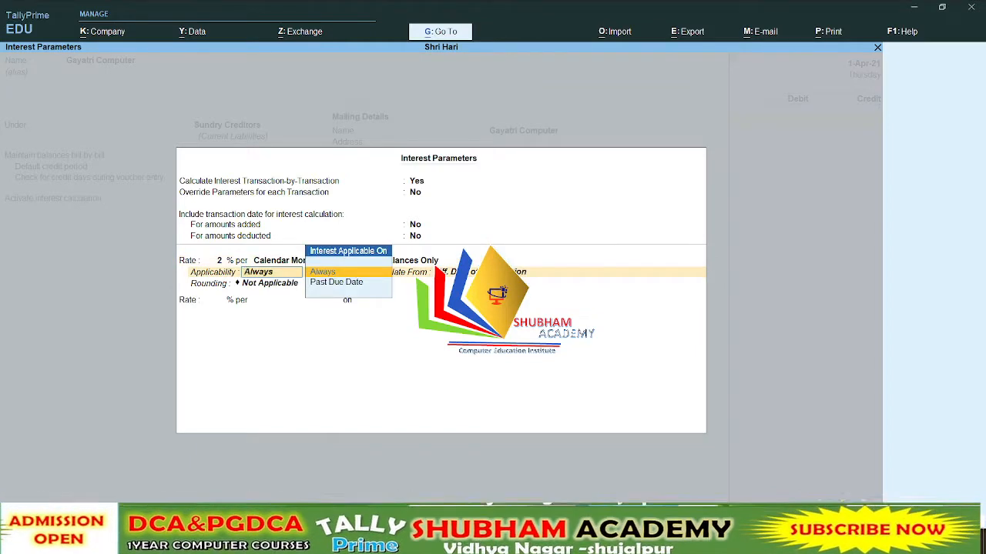
Apply the 2% rate always from the effective date of transaction, using Normal Rounding with a limit of 1
key("Return")
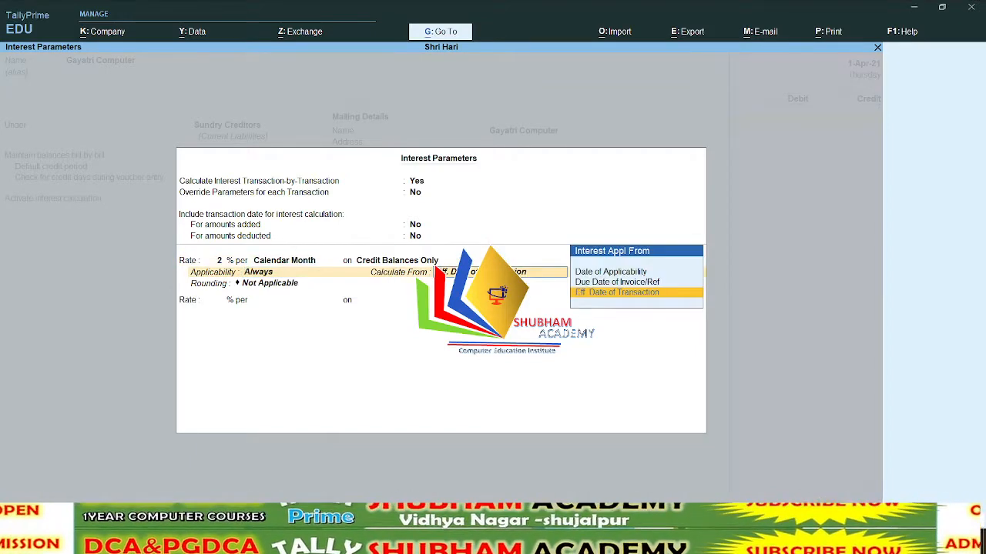
key("Return")
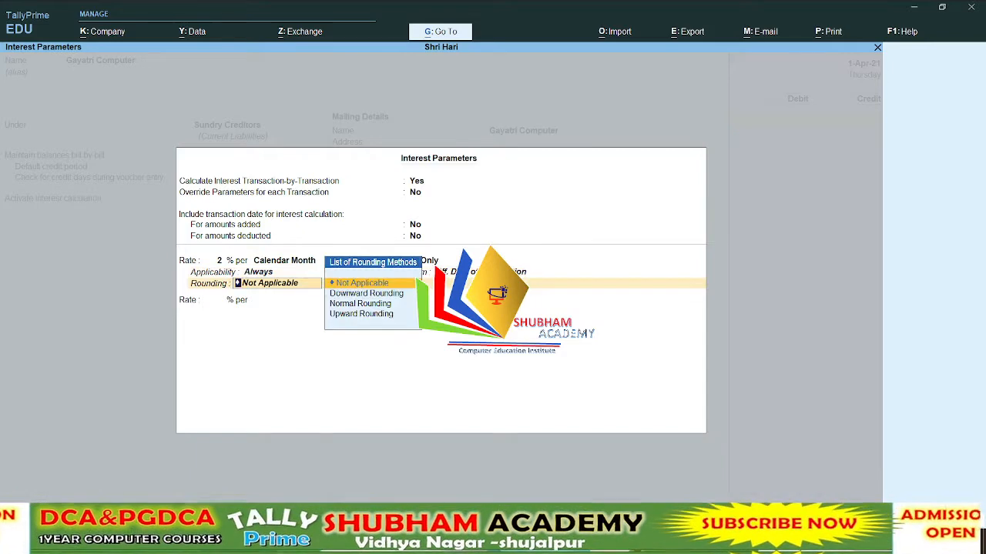
key("Down")
key("Down")
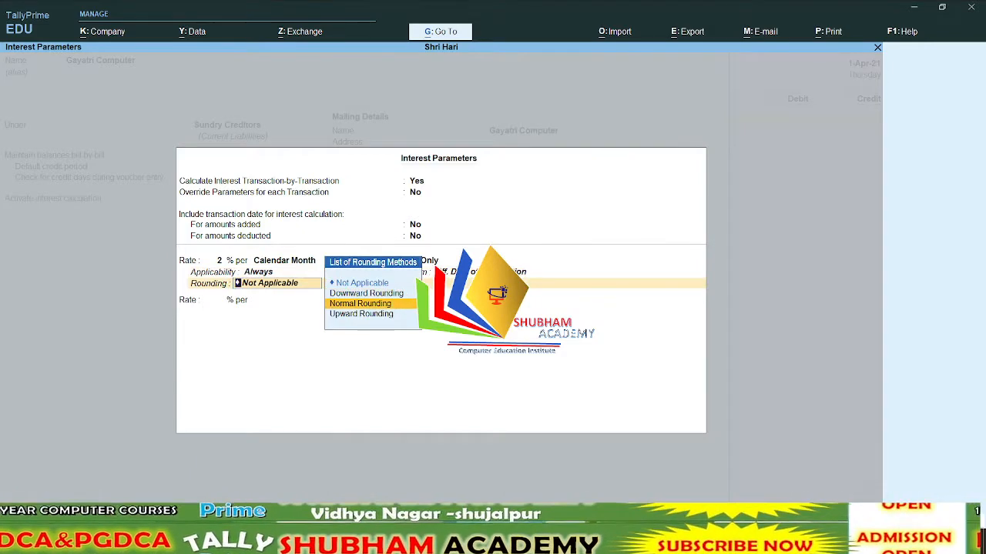
key("Return")
type("1")
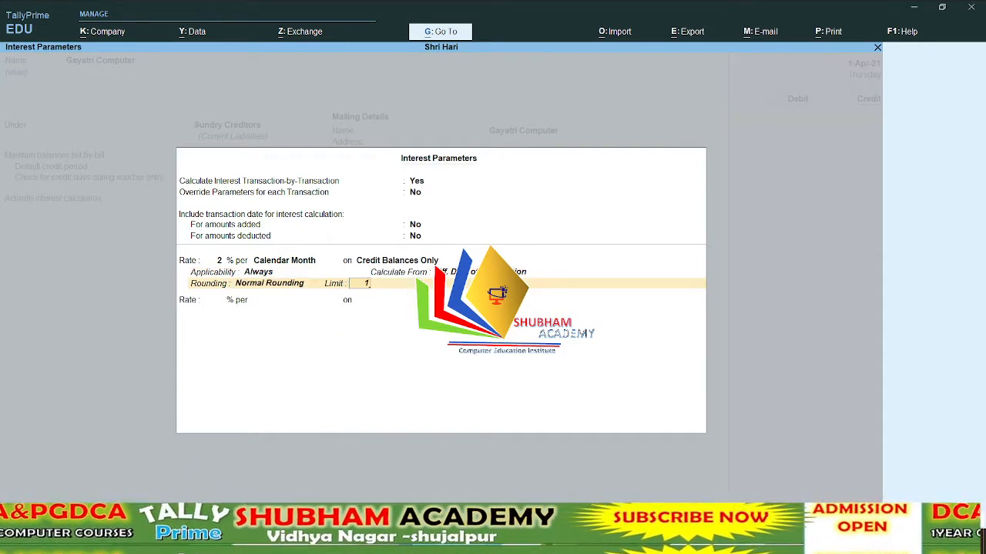
key("Return")
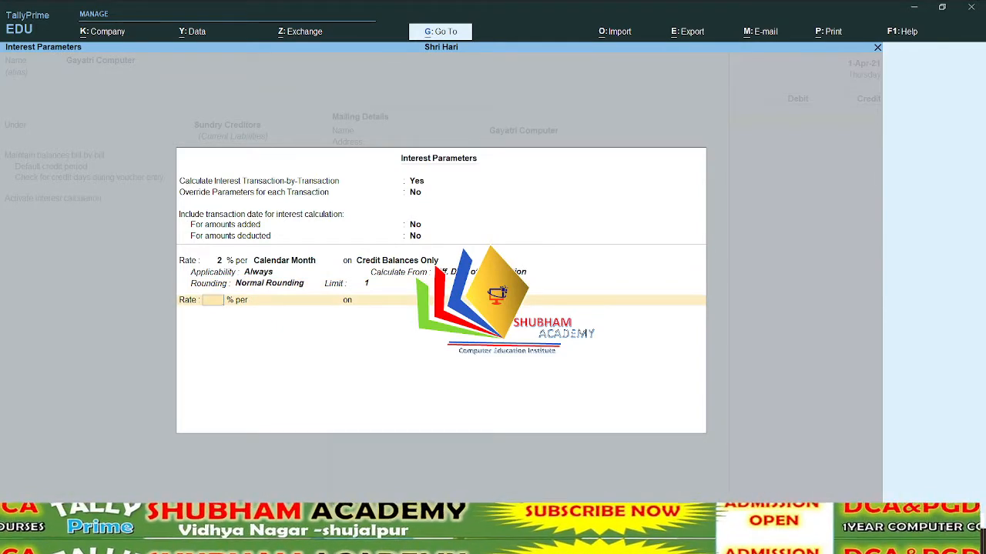
Add a second interest rate of 3% per Calendar Month on Credit Balances Only
type("3")
key("Return")
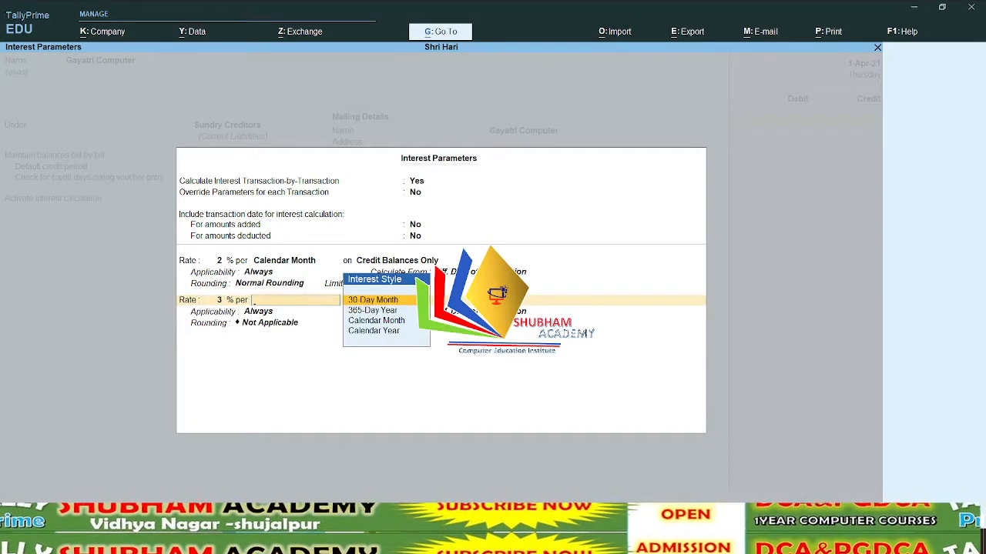
key("Down")
key("Down")
key("Return")
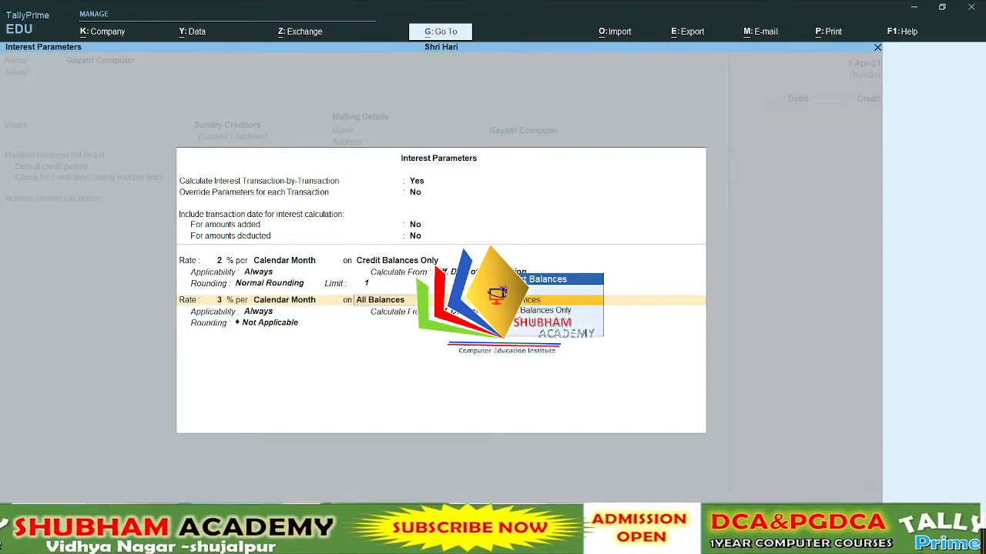
key("Down")
key("Return")
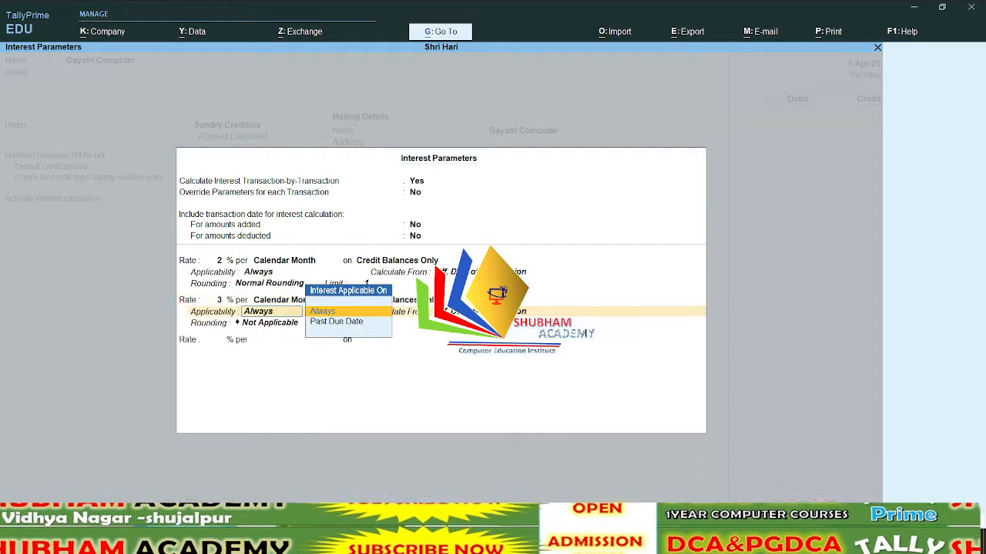
Apply the 3% rate always from the effective date of transaction, using Normal Rounding with a limit of 1
key("Return")
key("Return")
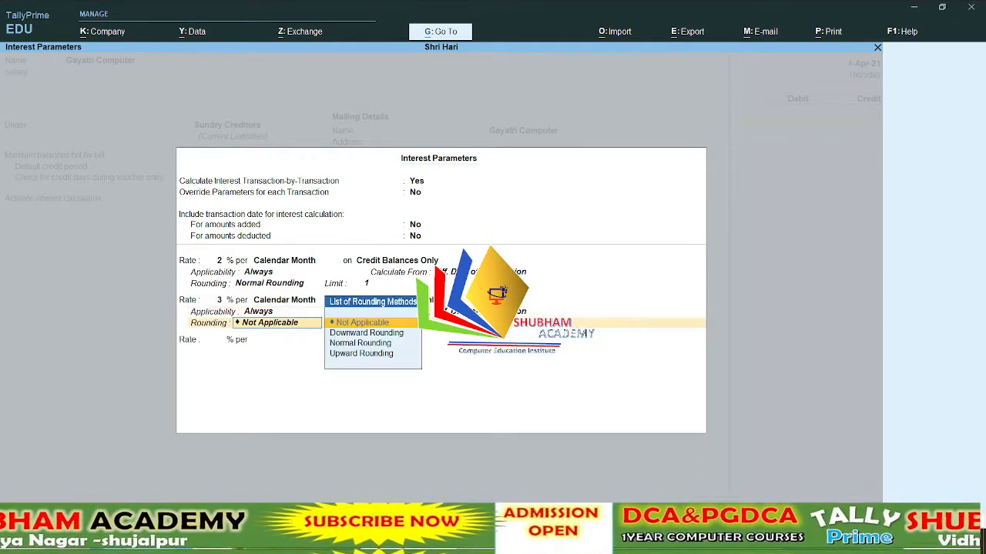
key("Down")
key("Down")
key("Return")
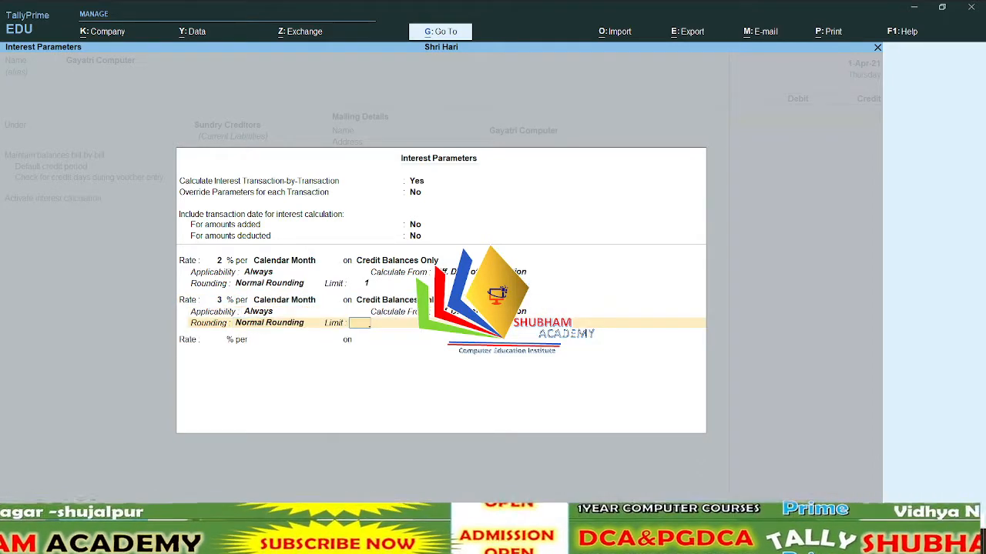
type("1")
key("Return")
Accept the interest parameters and save the Gayatri Computer ledger with its remaining details at their defaults
key("Return")
key("Return")
key("Return")
key("Return")
key("Return")
key("Return")
key("Return")
key("Return")
key("Return")
key("Return")
key("Return")
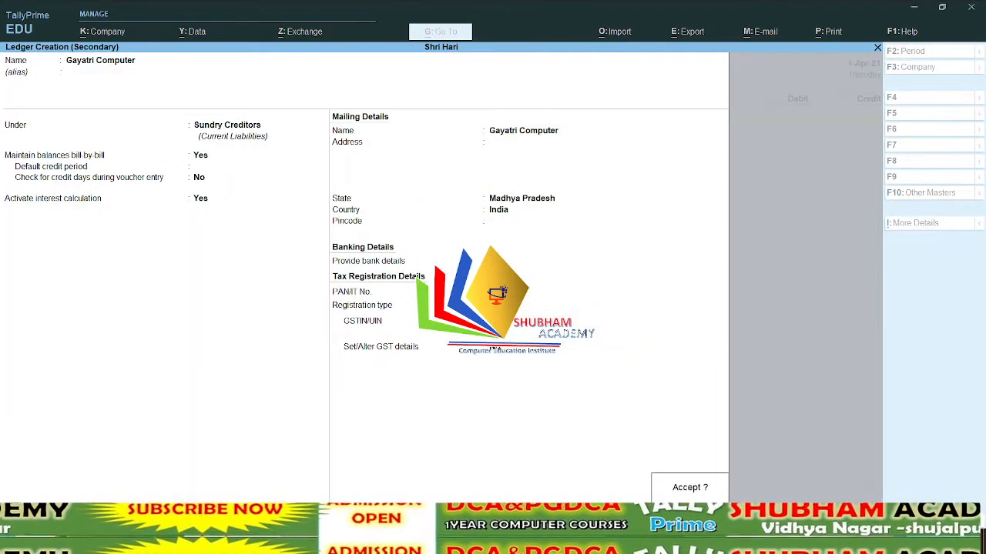
key("Return")
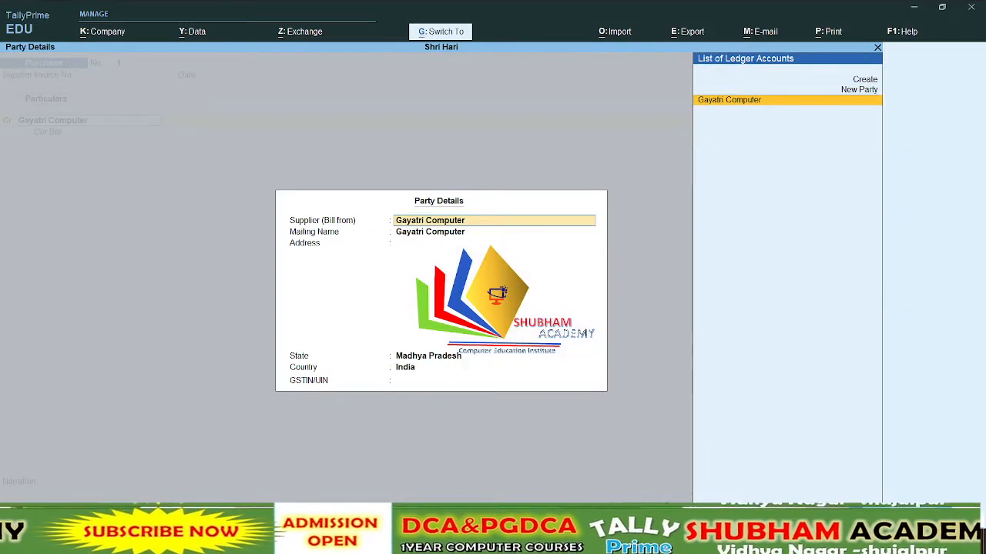
Accept the supplier's party details and credit Gayatri Computer with 5000 in the purchase voucher
key("ctrl+a")
type("50000")
key("BackSpace")
key("Return")
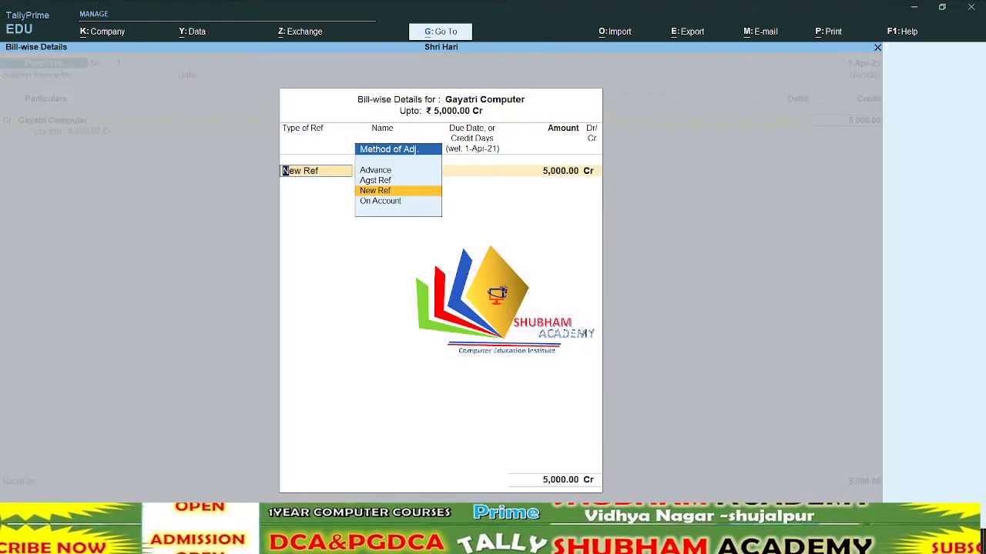
Allocate Gayatri Computer's 5000 credit as a New Ref named 1 in the bill-wise details
key("Return")
key("Return")
key("Return")
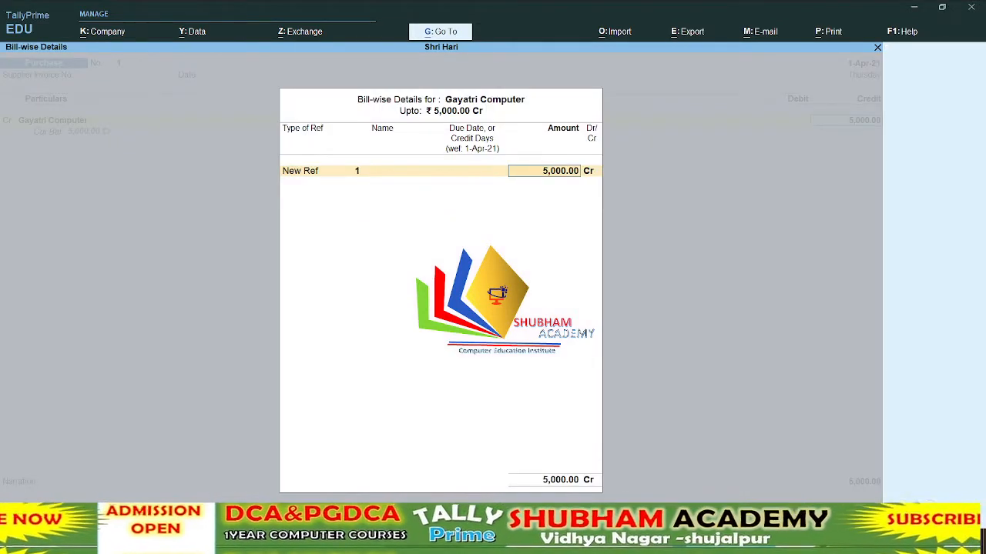
key("Return")
Create a Purchase Ac ledger under Purchase Accounts and debit it with 5000, leaving the inventory allocations empty
key("alt+c")
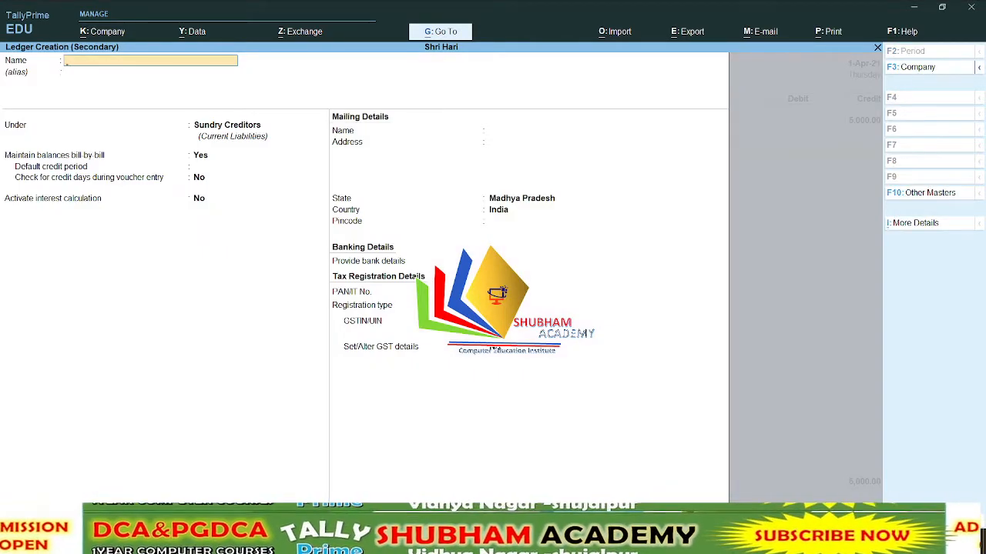
type("Pu")
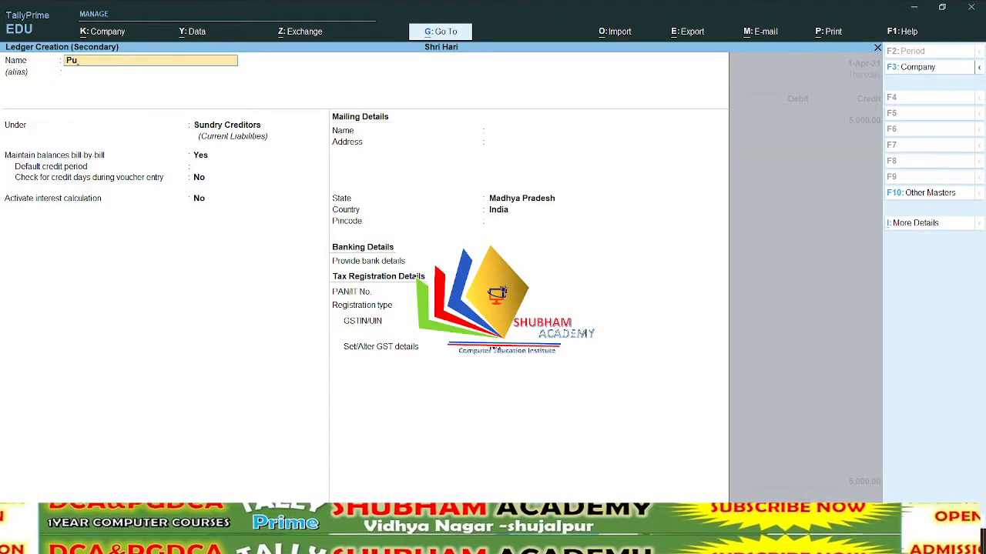
type("rchase Ac")
key("Return")
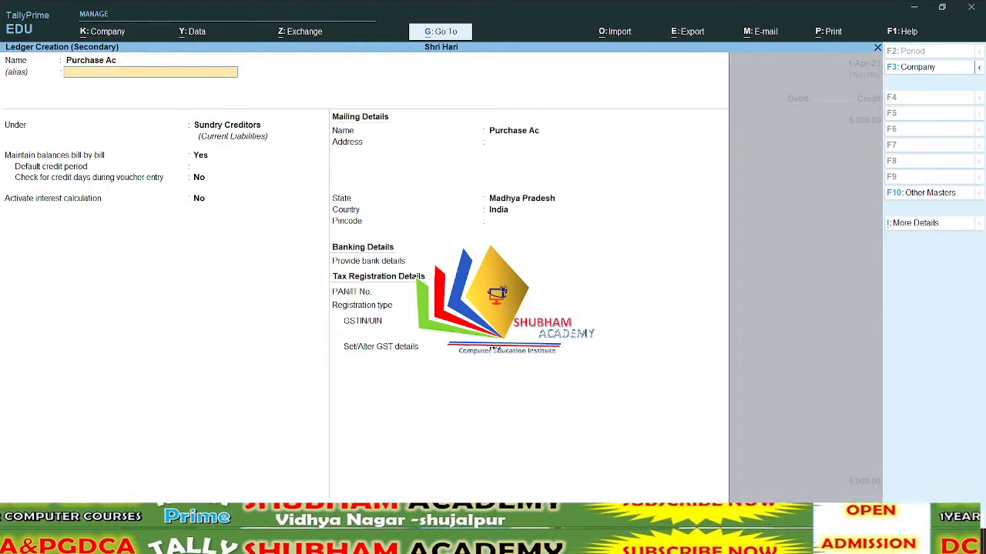
type("Pu")
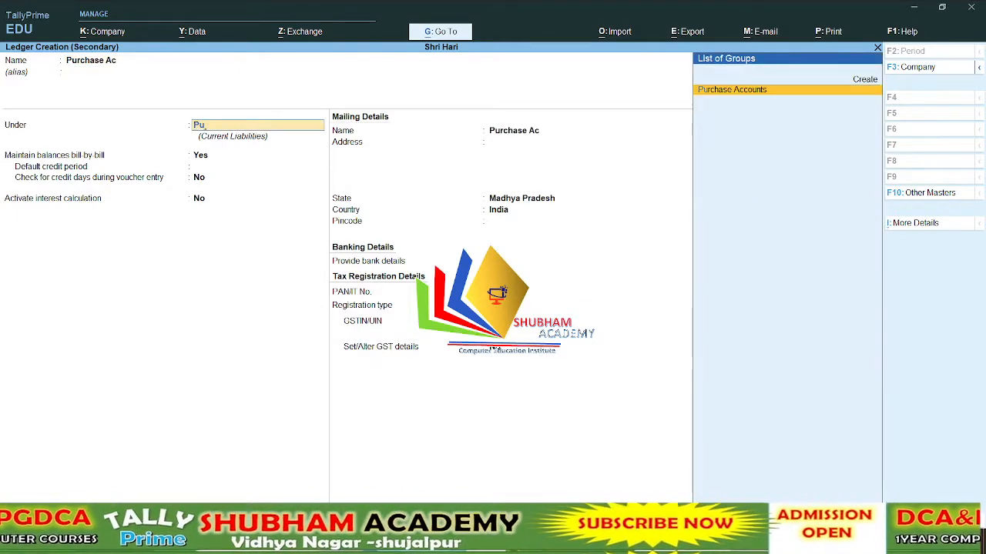
key("Return")
key("Return")
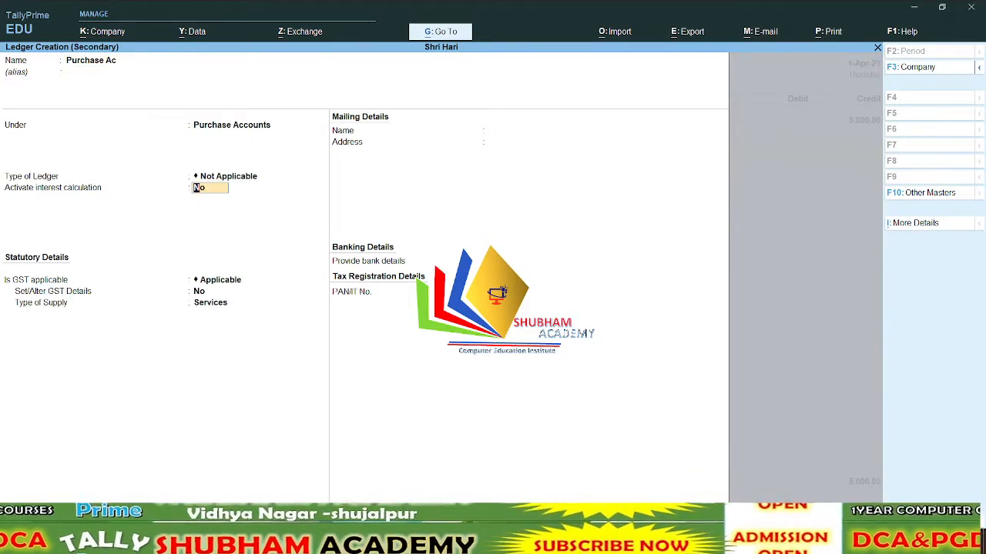
key("ctrl+a")
key("Return")
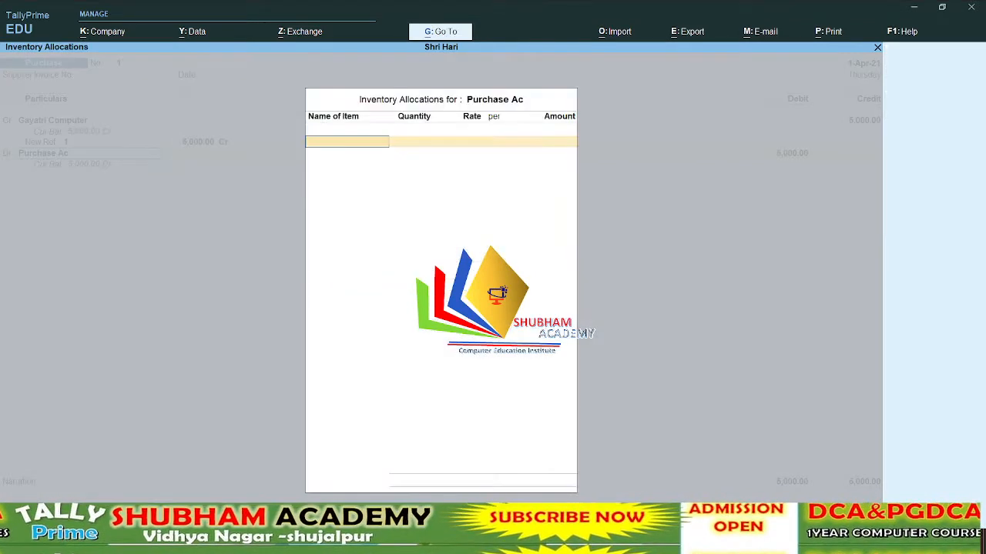
key("Escape")
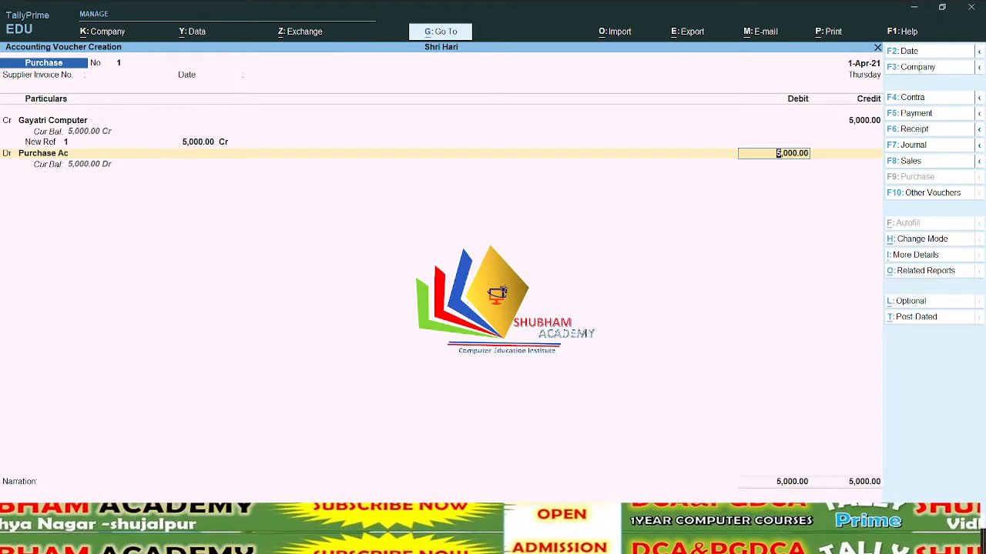
Set the purchase voucher's date to 1-Jul-21, save it without a narration and leave voucher entry
key("F2")
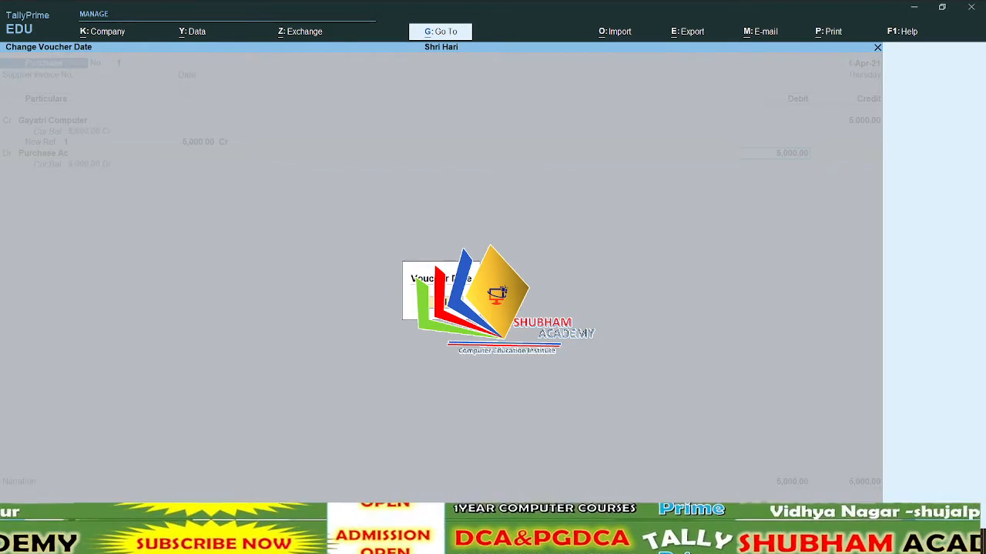
key("Return")
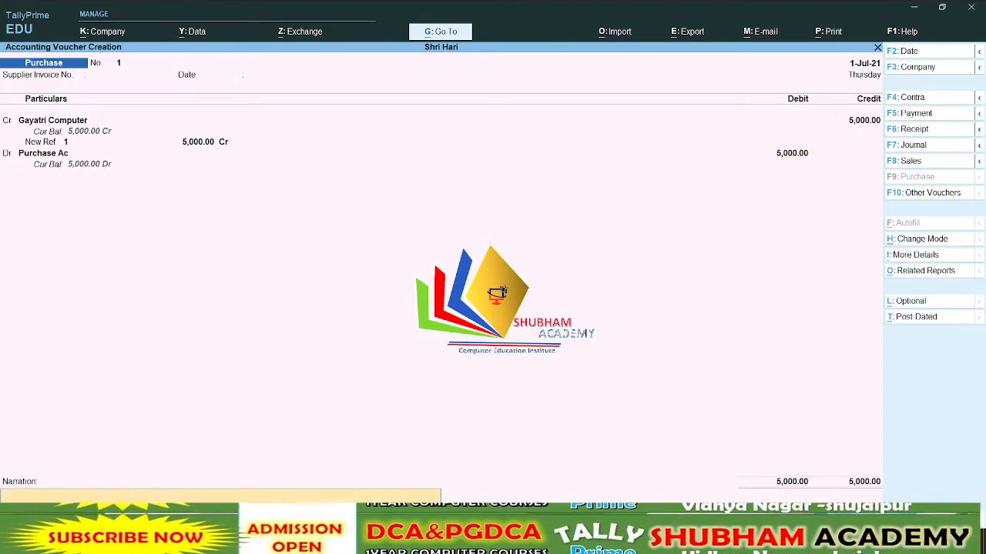
key("Return")
key("Return")
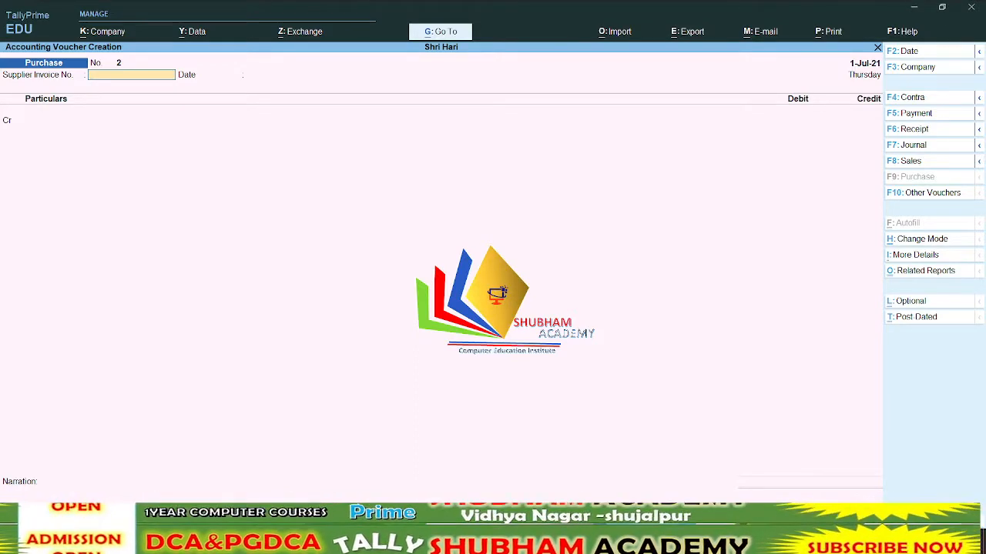
key("Escape")
key("y")
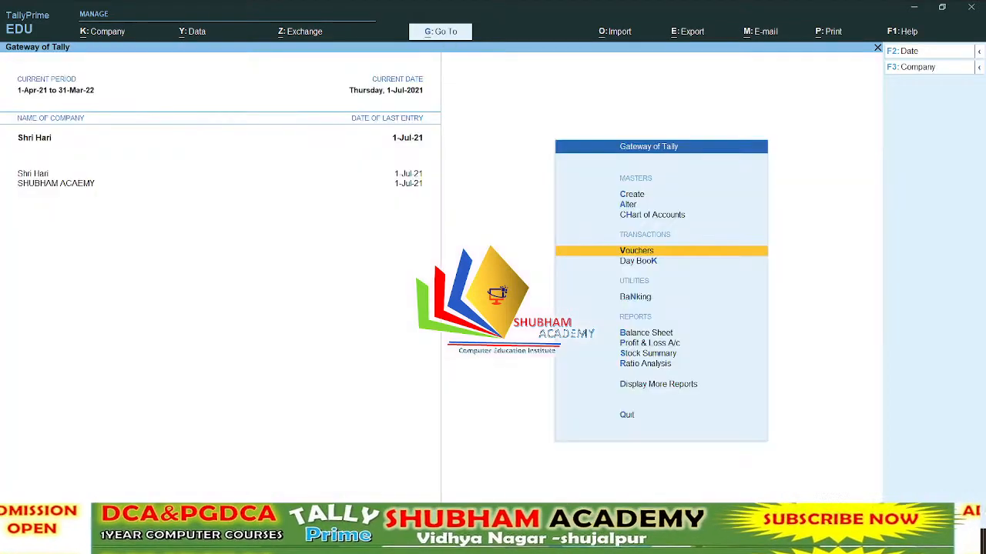
key("Up")
key("Up")
key("Up")
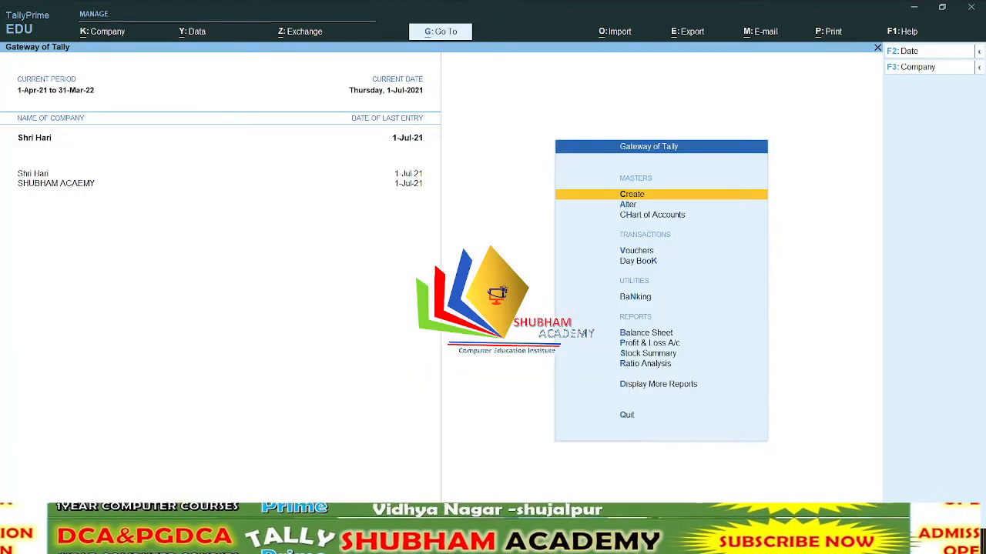
key("Escape")
key("Escape")
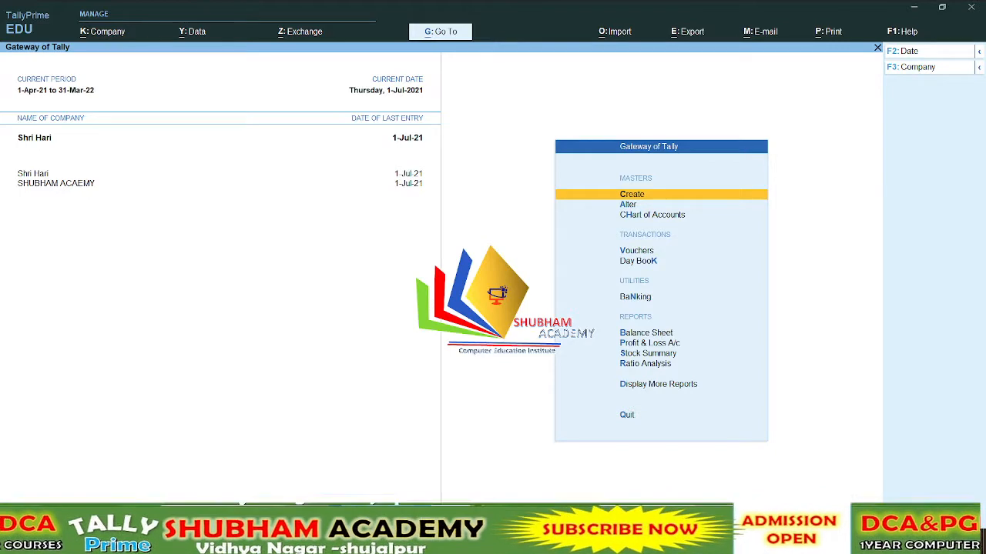
key("d")
key("s")
key("i")
key("Escape")
key("Escape")
key("Escape")
key("Escape")
key("Escape")
Open the Interest Payable report and set its period from 1-Apr-21 to 1-Aug-21
key("d")
key("s")
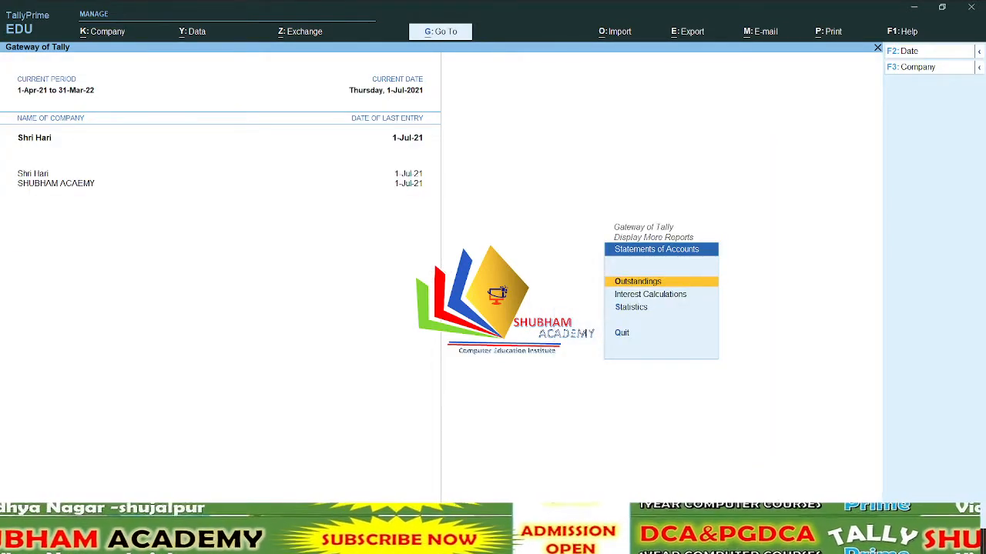
key("i")
key("Down")
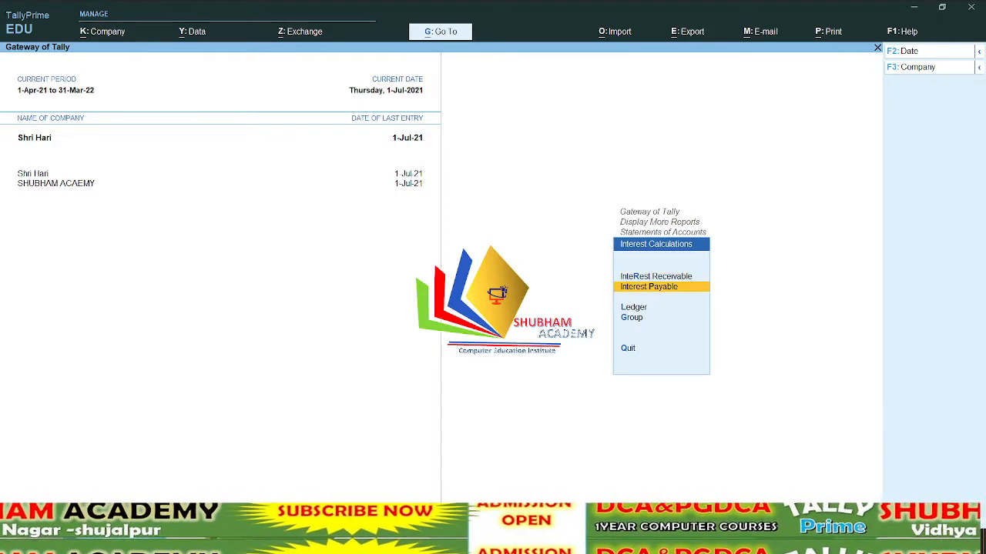
key("Return")
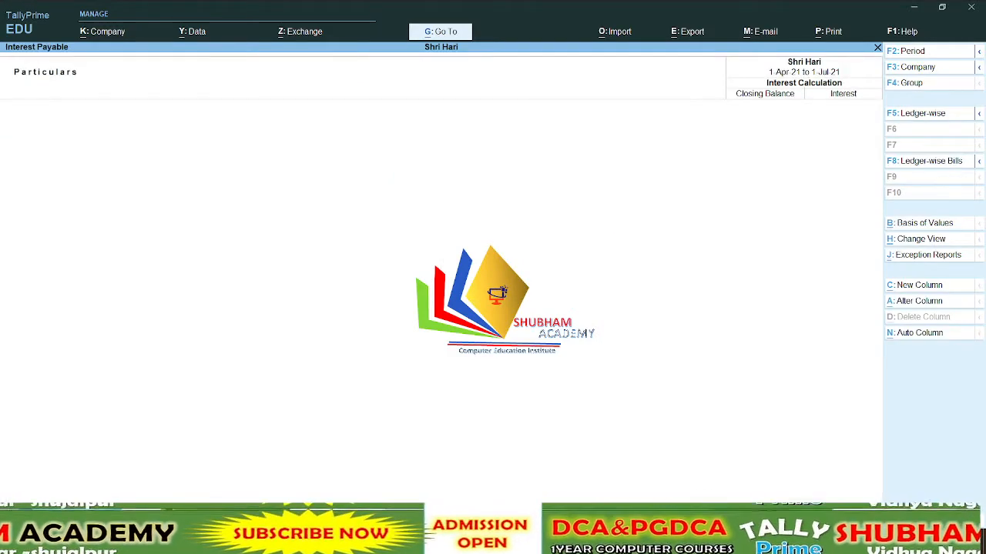
key("F2")
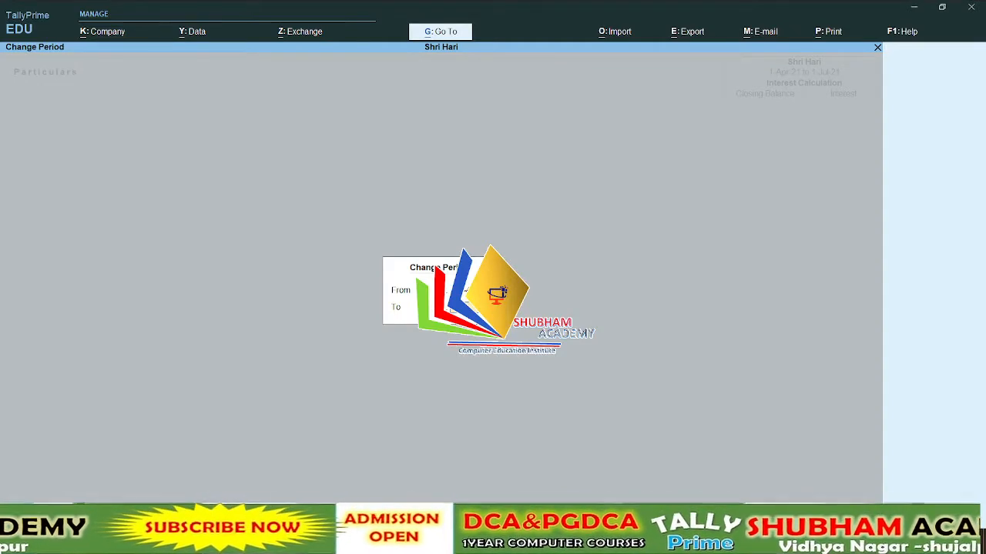
key("Return")
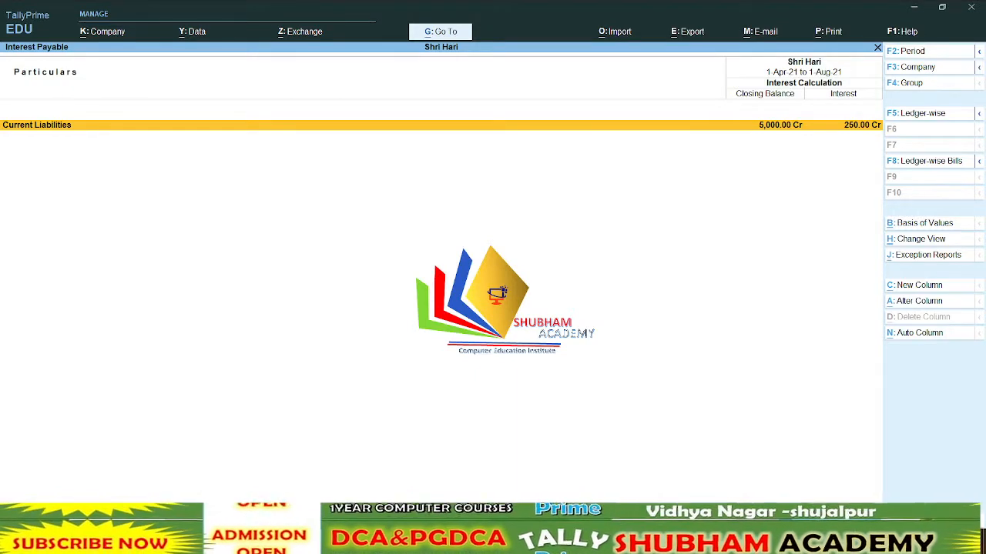
Drill down to Gayatri Computer's ledger interest calculation and show the rate-wise details of its bill
key("Return")
key("Return")
key("Return")
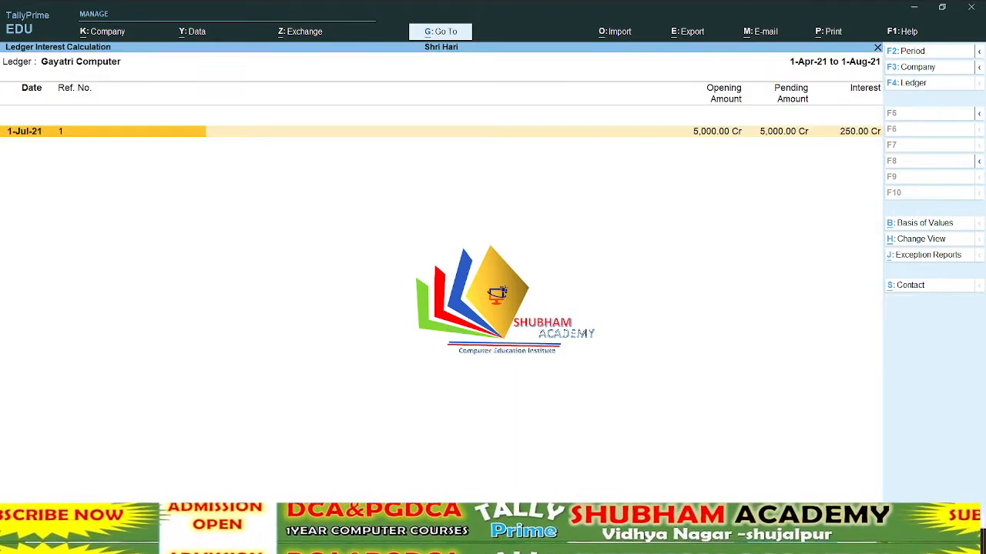
key("alt+F5")
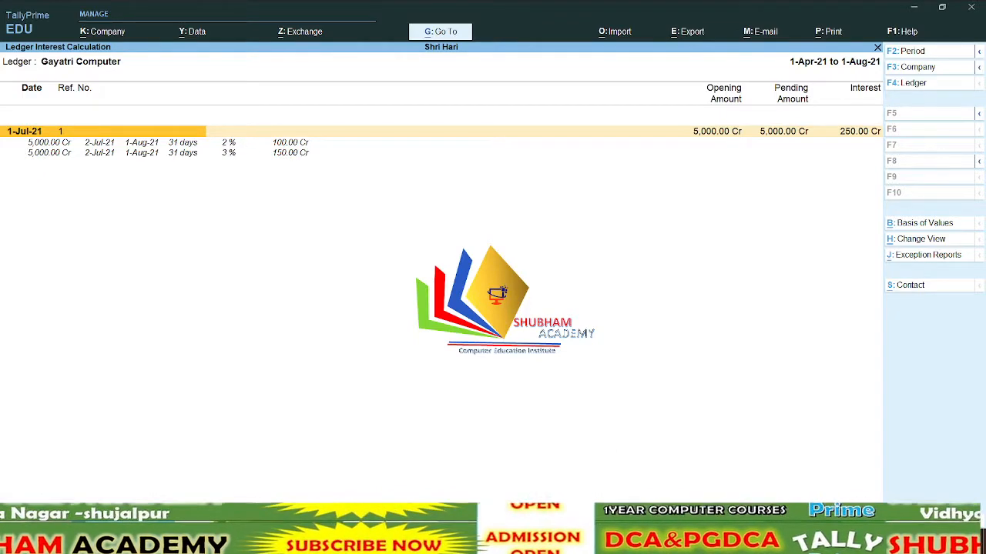
Check the second purchase exercise on the presentation slide, then return to TallyPrime and close the interest reports
key("alt+Tab")
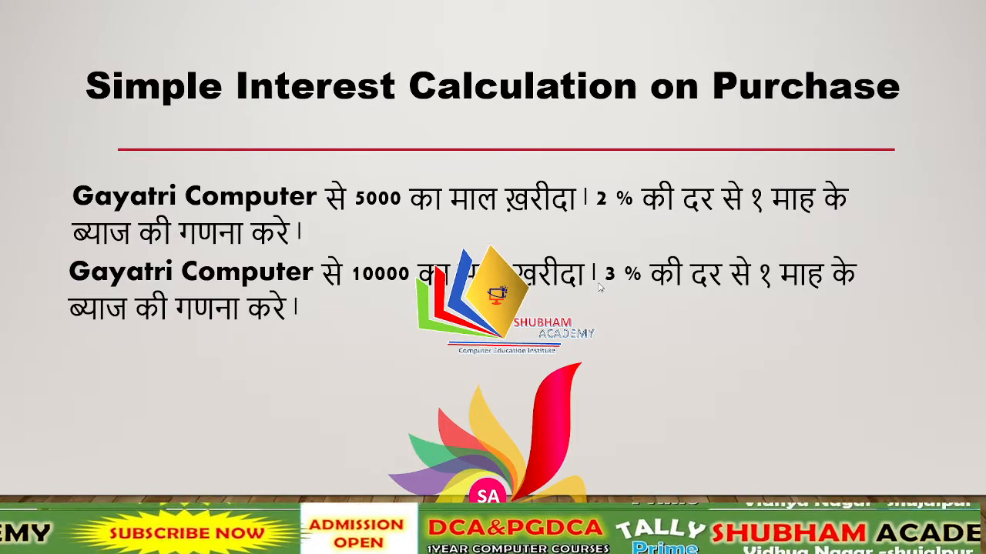
key("alt+Tab")
key("Escape")
key("Escape")
key("Escape")
key("Escape")
key("Escape")
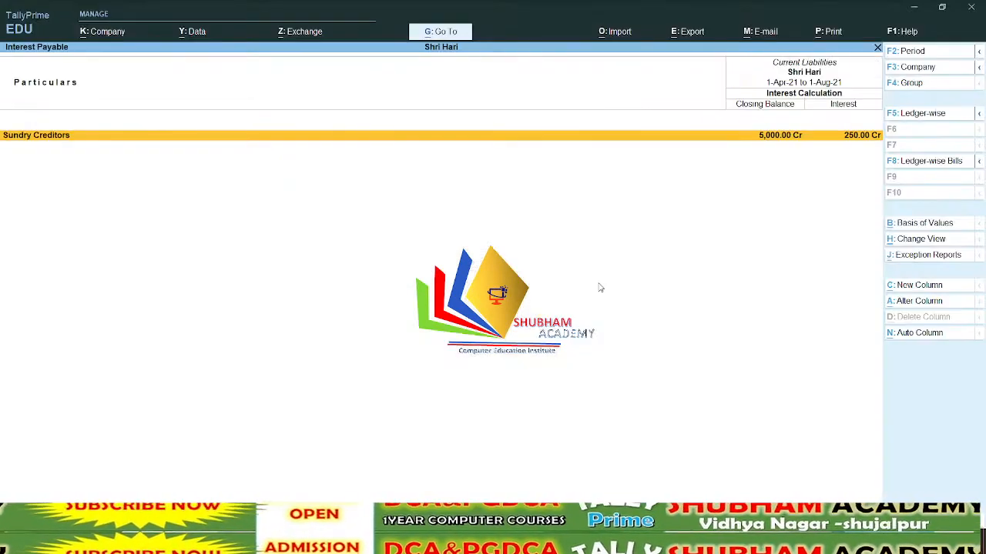
key("Escape")
key("Escape")
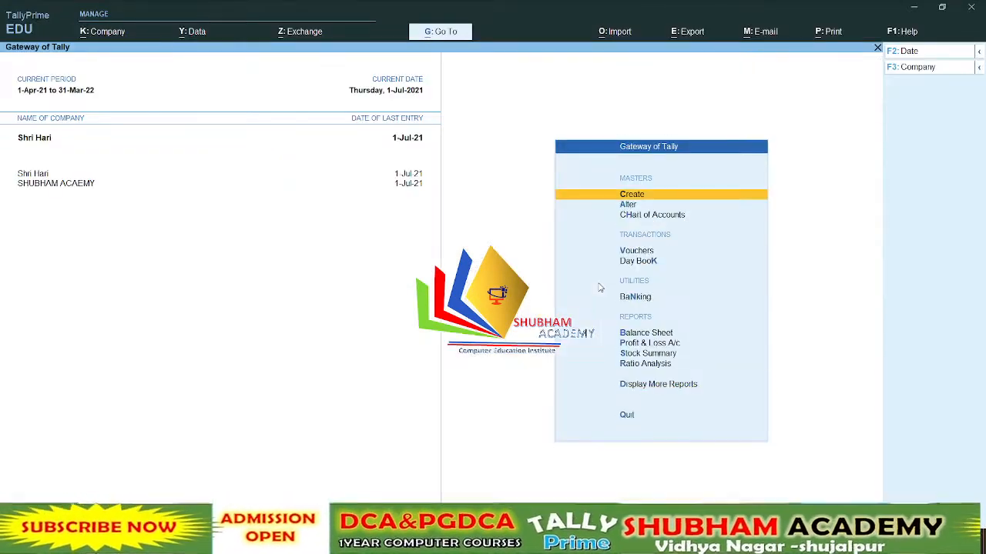
Start another purchase voucher, accept Gayatri Computer's party details and credit the supplier with 10000
key("v")
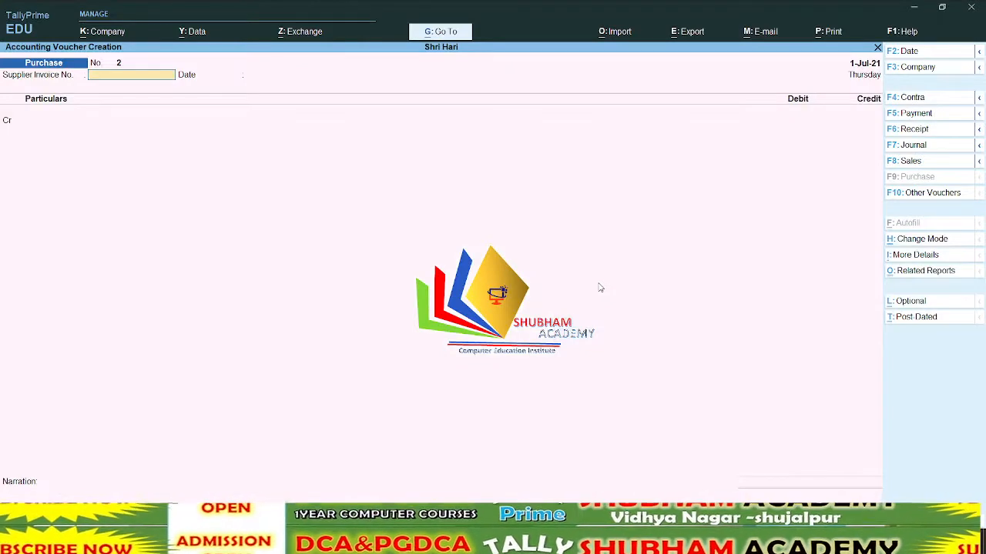
key("Return")
key("Return")
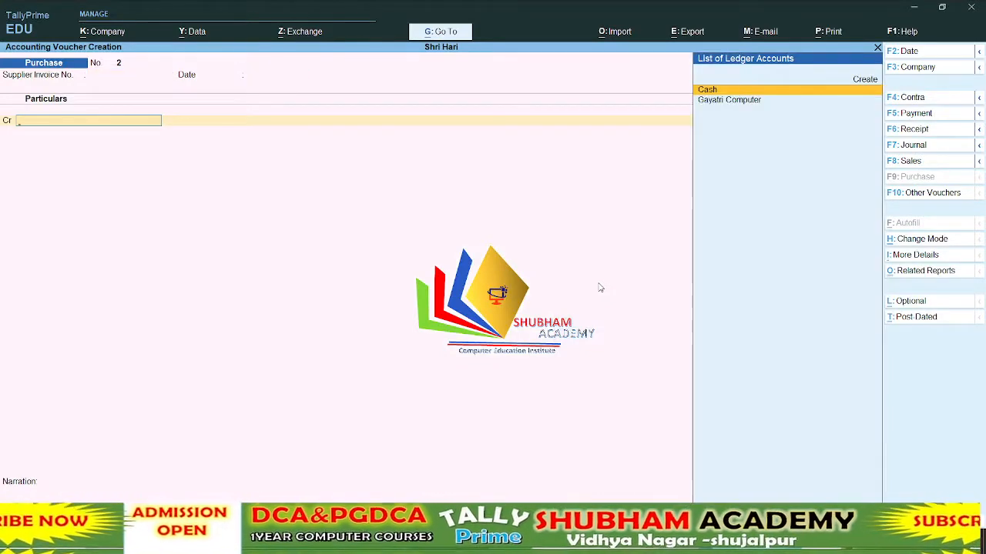
key("Down")
key("Return")
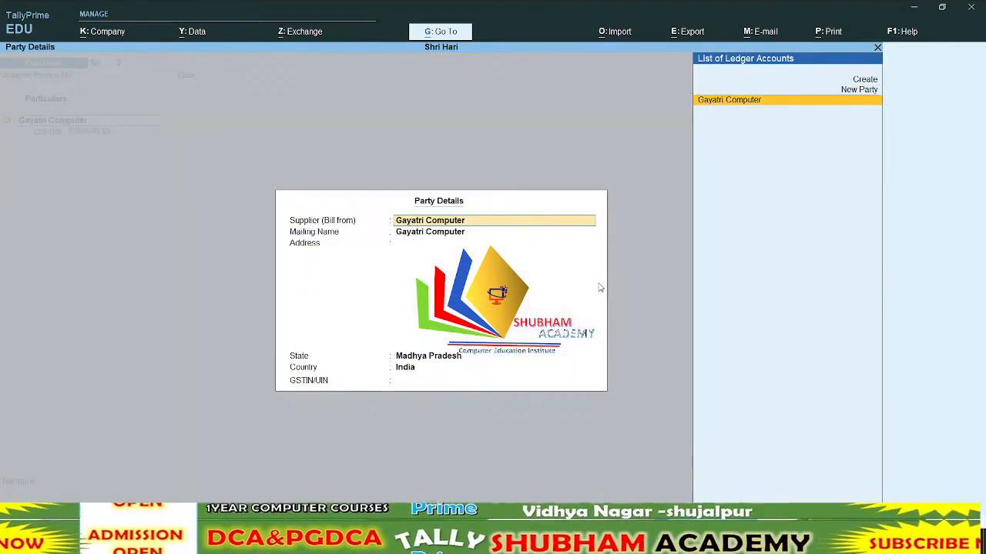
key("ctrl+a")
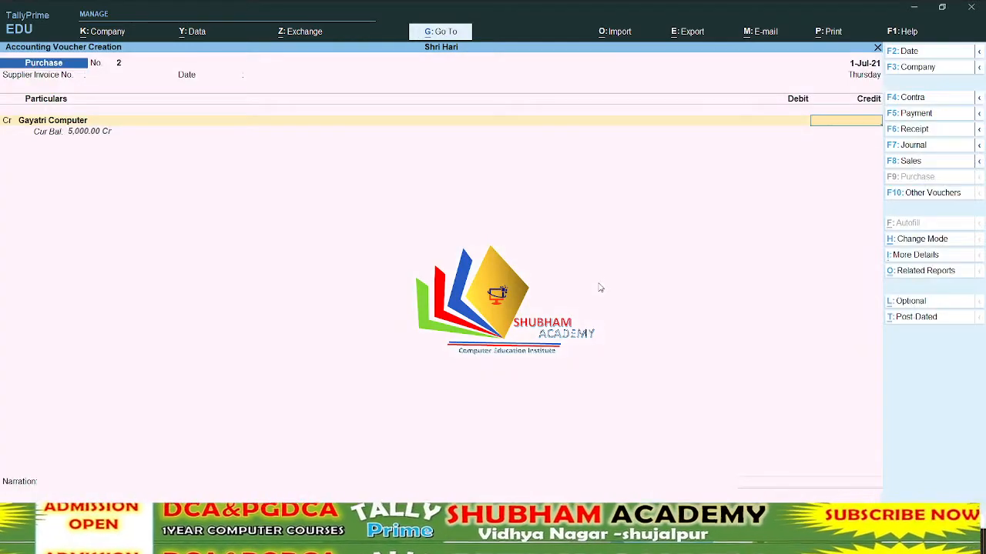
type("10000")
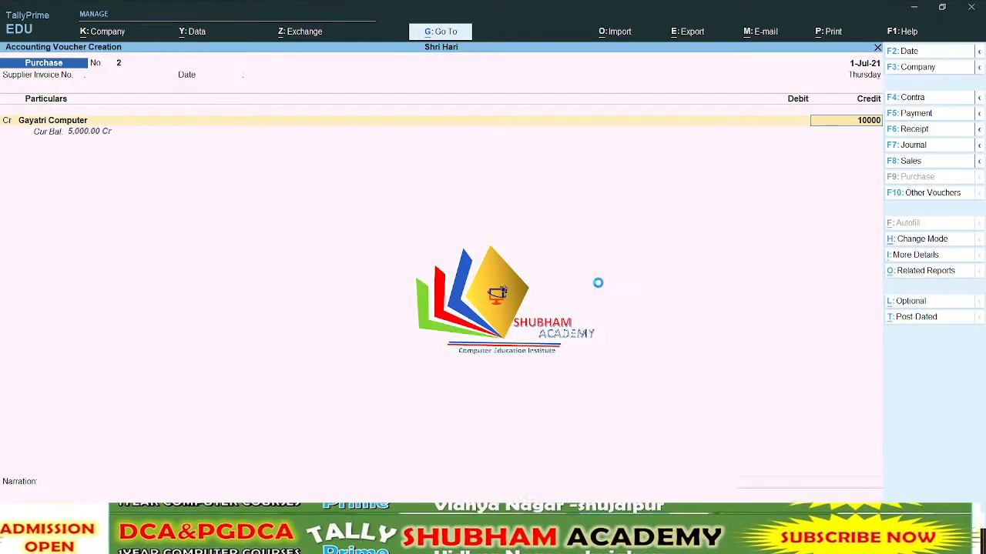
key("Return")
Allocate the 10000 credit as a New Ref named 2 in the bill-wise details
key("Return")
key("Return")
key("Return")
key("Return")
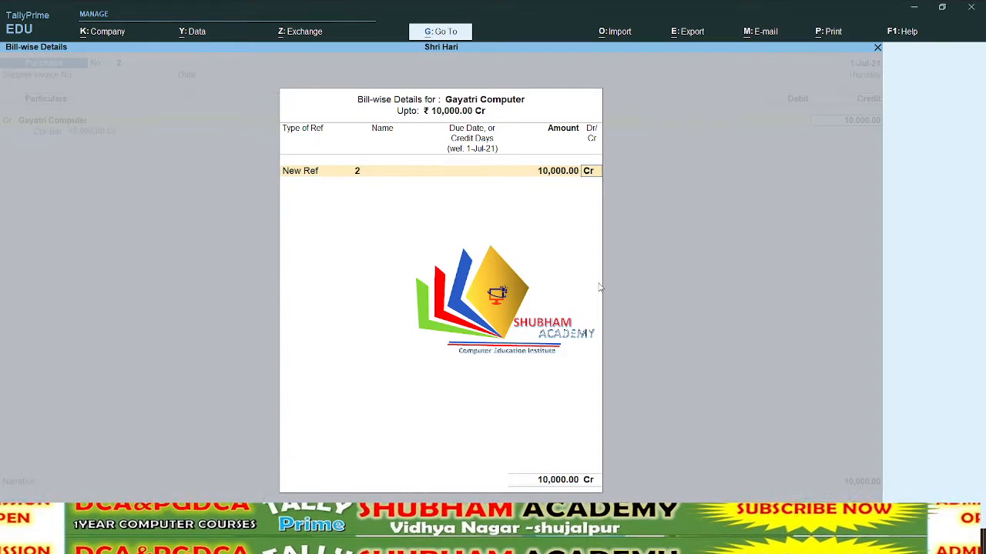
key("Return")
Debit Purchase Ac with 10000, keep the tax classification blank and save the voucher, leaving voucher entry
key("Return")
key("Return")
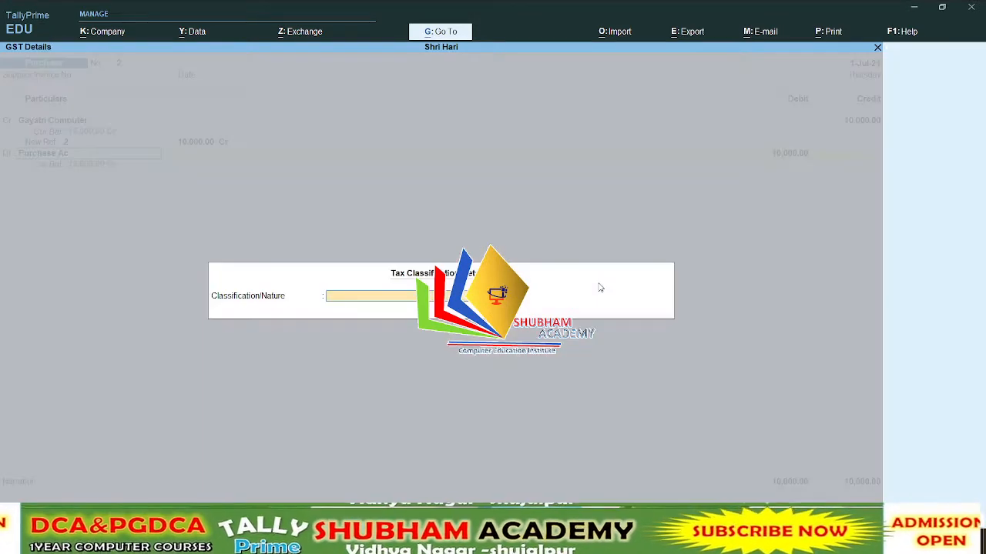
key("Return")
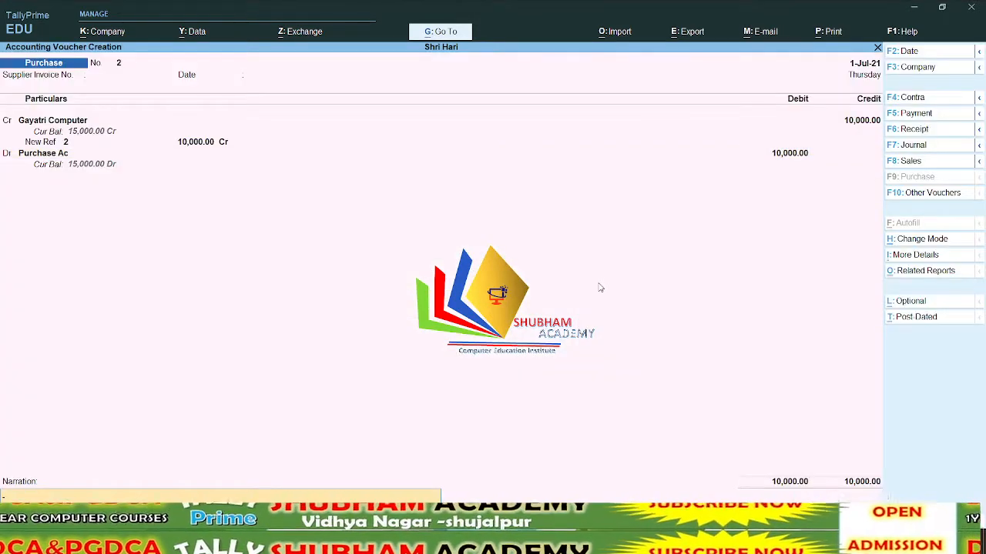
key("Return")
key("Return")
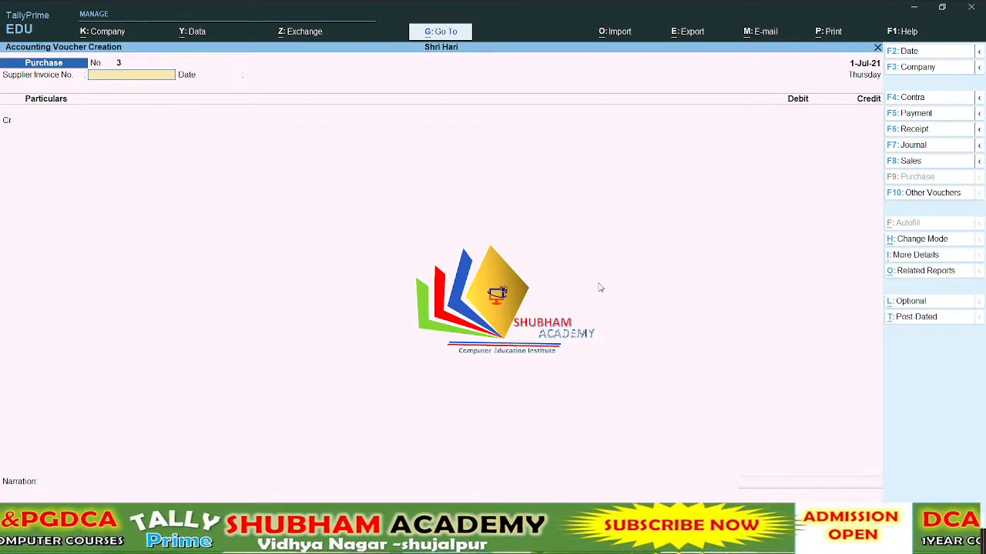
key("Escape")
key("Escape")
key("Escape")
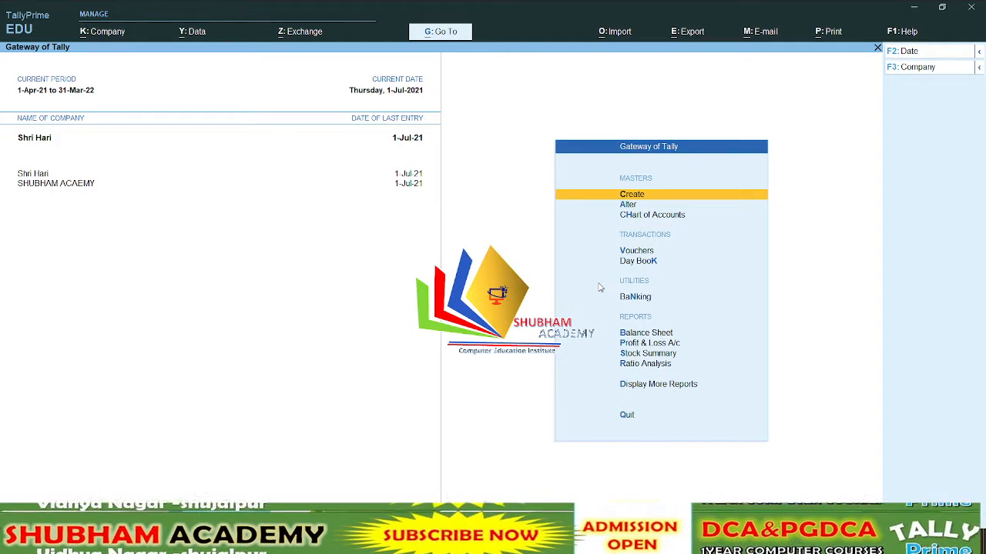
Open the Interest Payable report from the interest calculations in the statements of accounts
key("d")
key("s")
key("i")
key("Down")
key("Return")
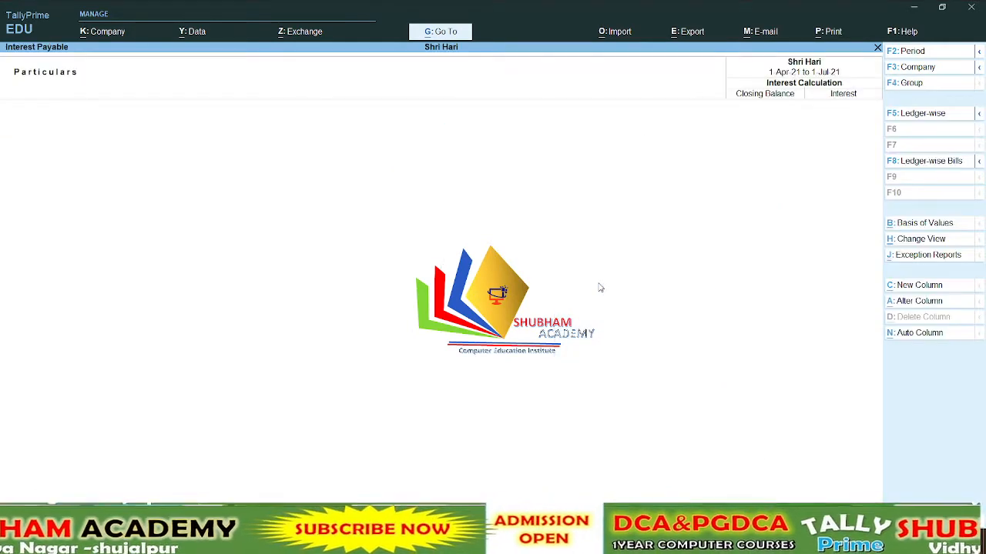
Set the Interest Payable report's period end to 1-Aug-21 and drill down to Gayatri Computer's ledger interest calculation
key("F2")
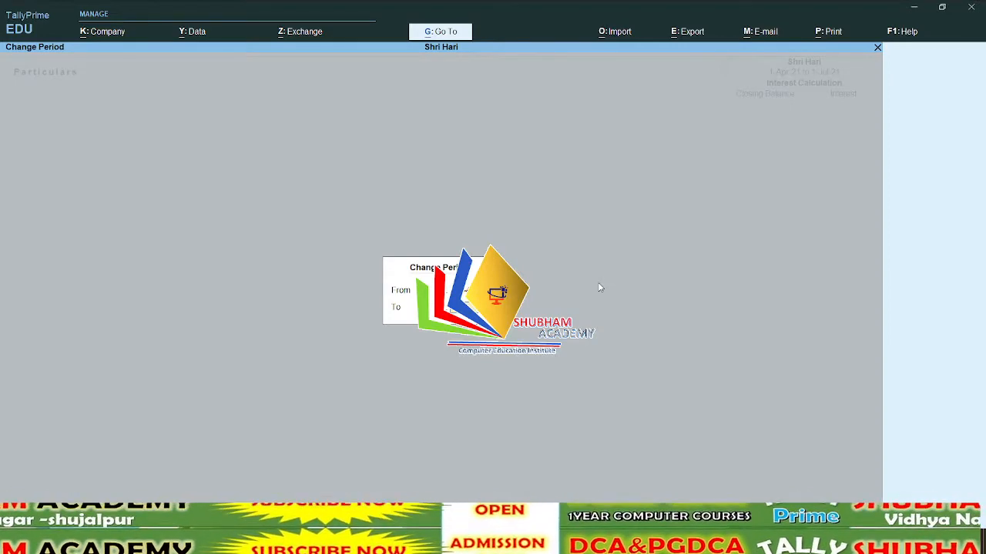
key("Return")
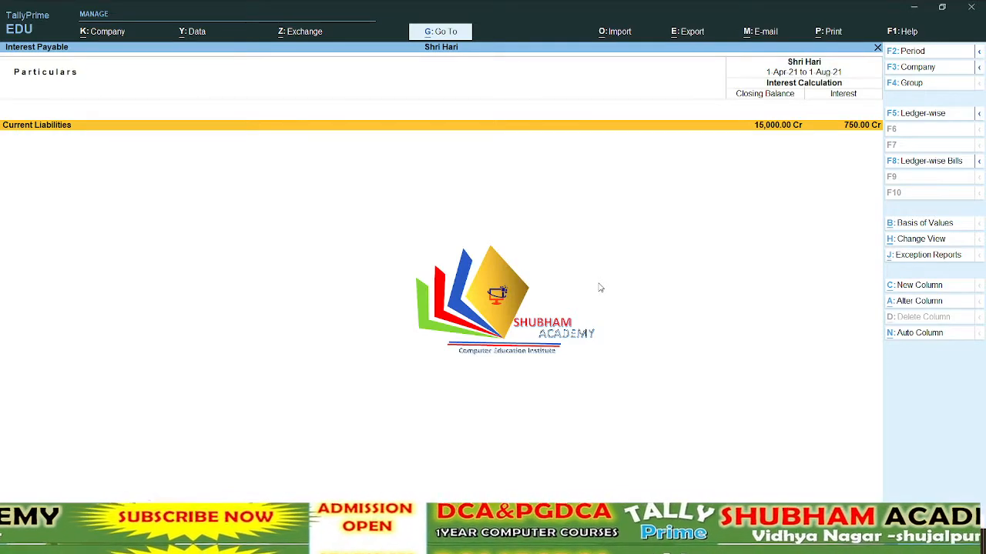
key("Return")
key("Return")
key("Return")
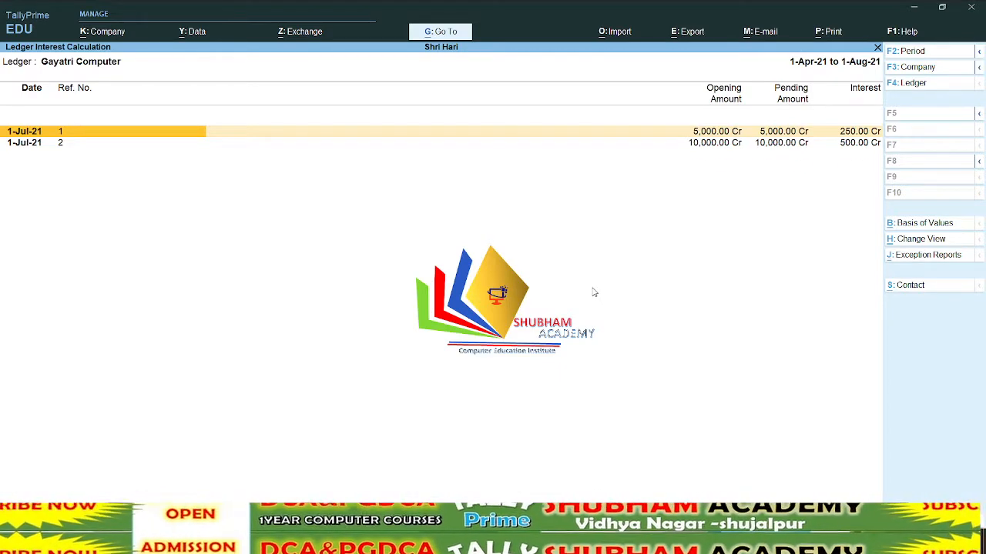
Expand the interest breakdown by rate for Gayatri Computer's bills 1 and 2
key("Return")
key("Down")
key("Down")
key("Down")
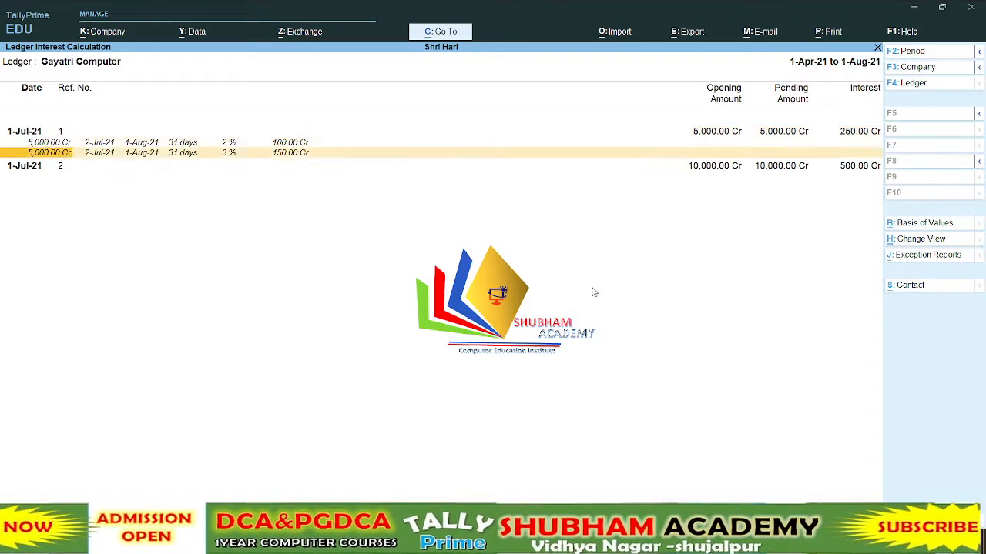
key("Return")
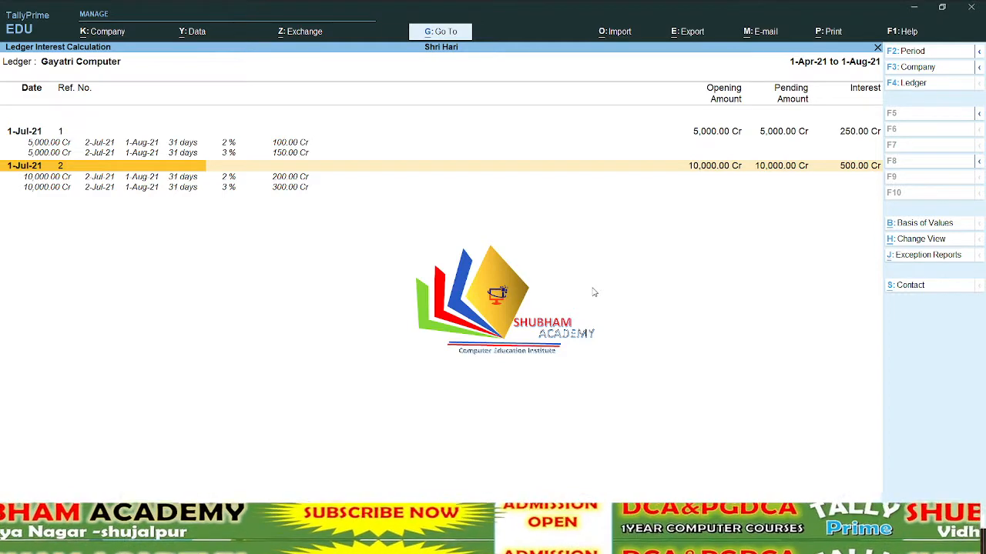
Leave the interest reports and open a new journal voucher
key("Escape")
key("Escape")
key("Escape")
key("Escape")
key("Escape")
key("Escape")
key("c")
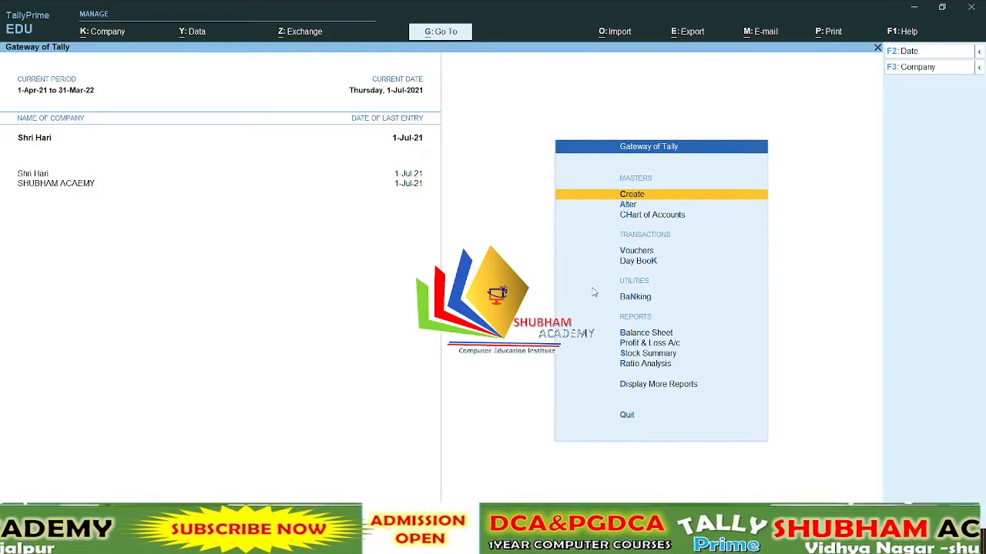
key("v")
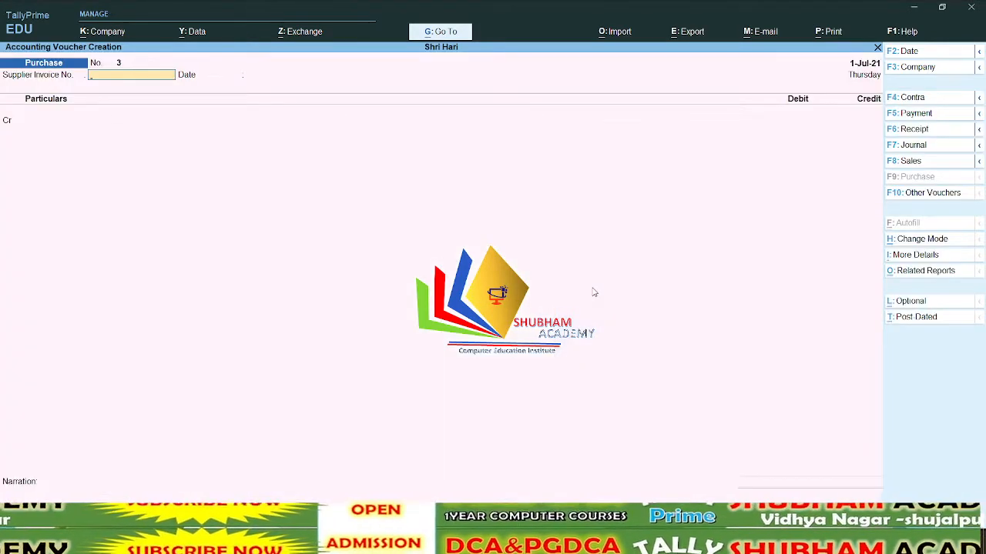
key("F7")
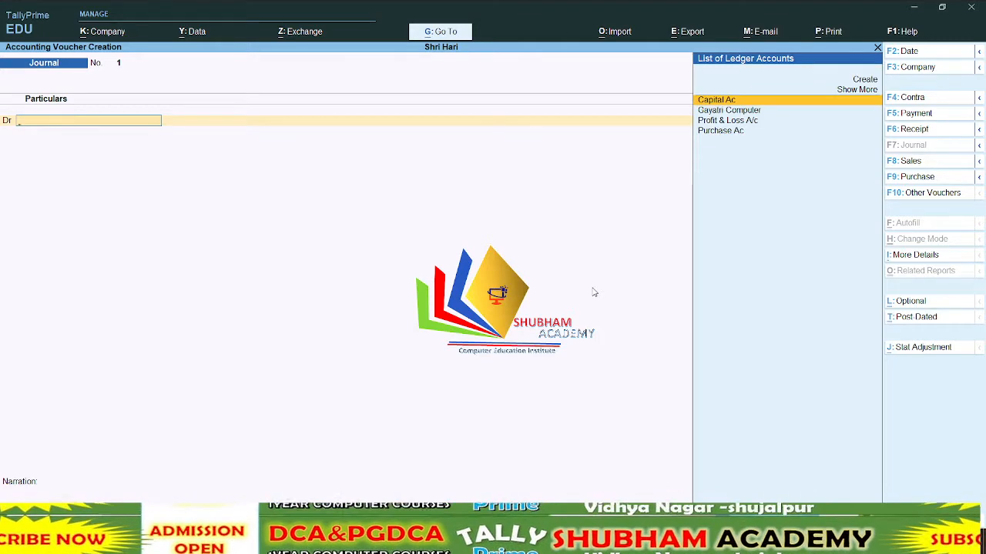
Start a new ledger from the journal voucher, named Interest Payble and grouped under Indirect Expenses
key("alt+c")
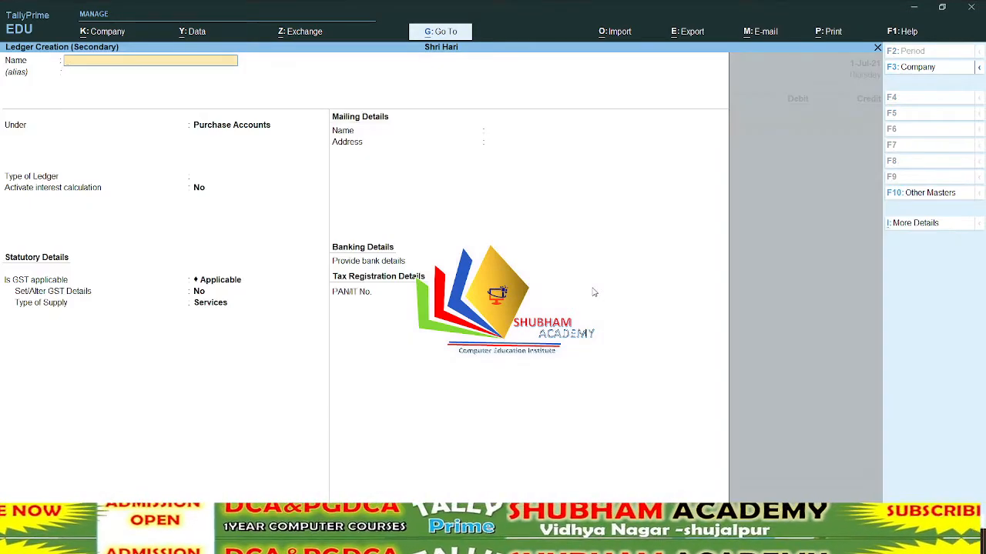
type("Int")
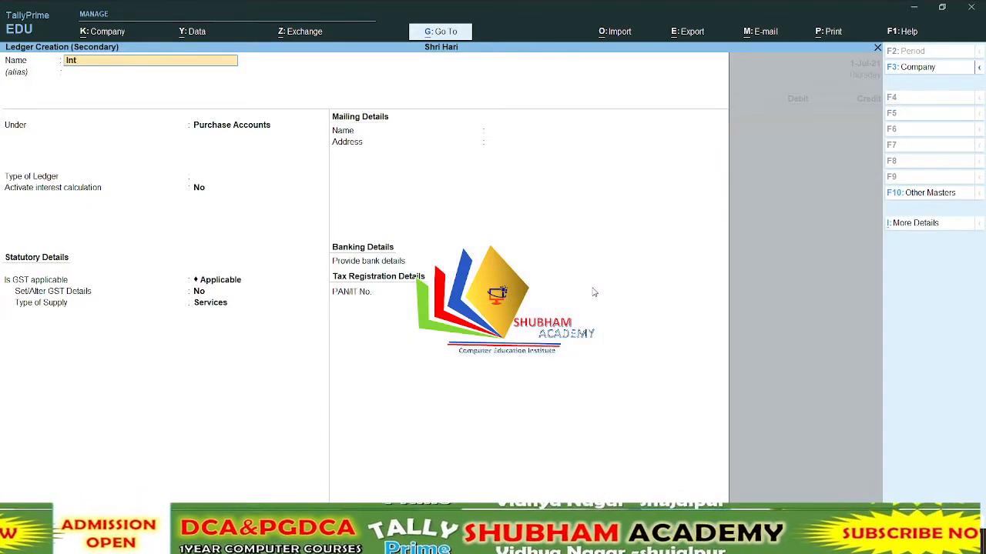
type("erest Payble")
key("Return")
key("Return")
type("In")
key("Down")
key("Down")
key("Down")
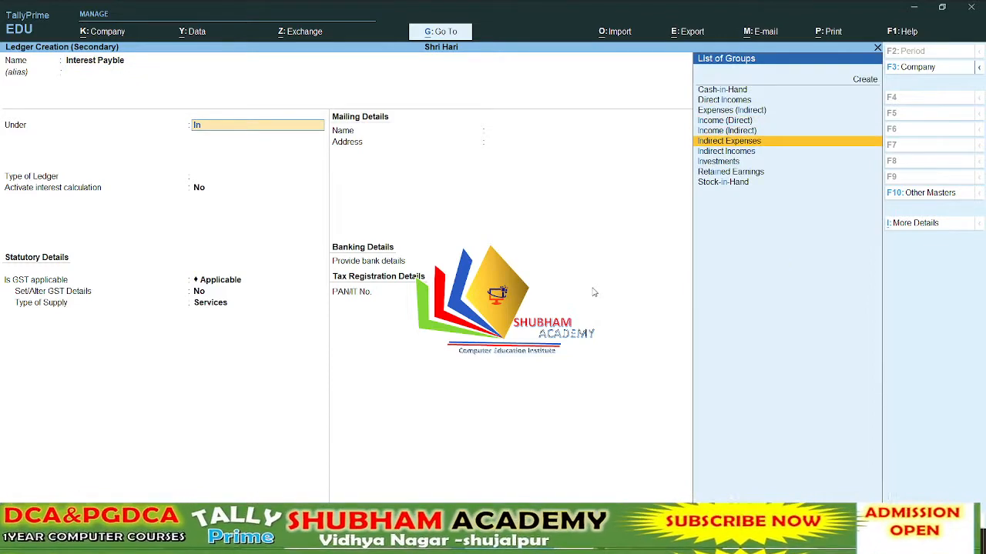
key("Return")
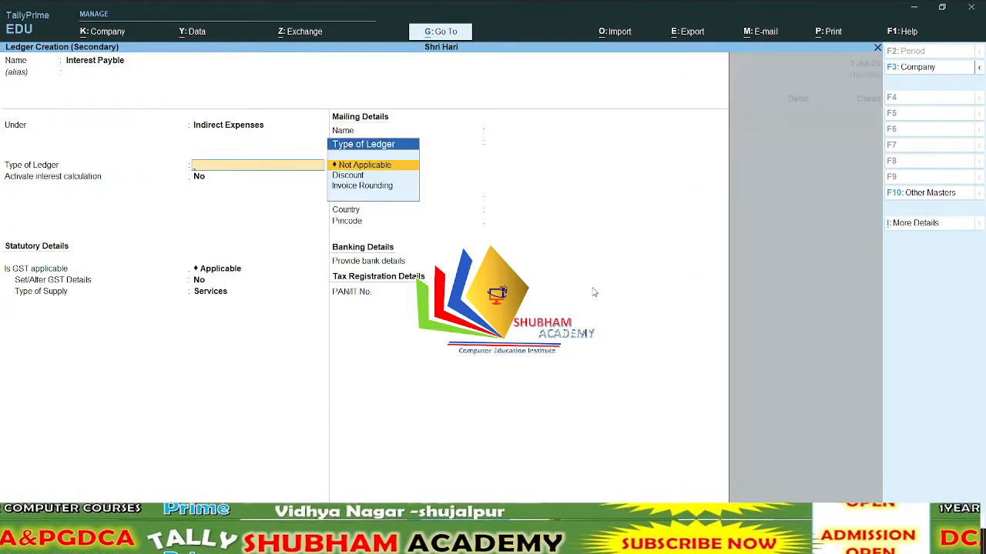
Set the ledger type to Not Applicable and save the Interest Payble ledger as the voucher's debit account
key("Return")
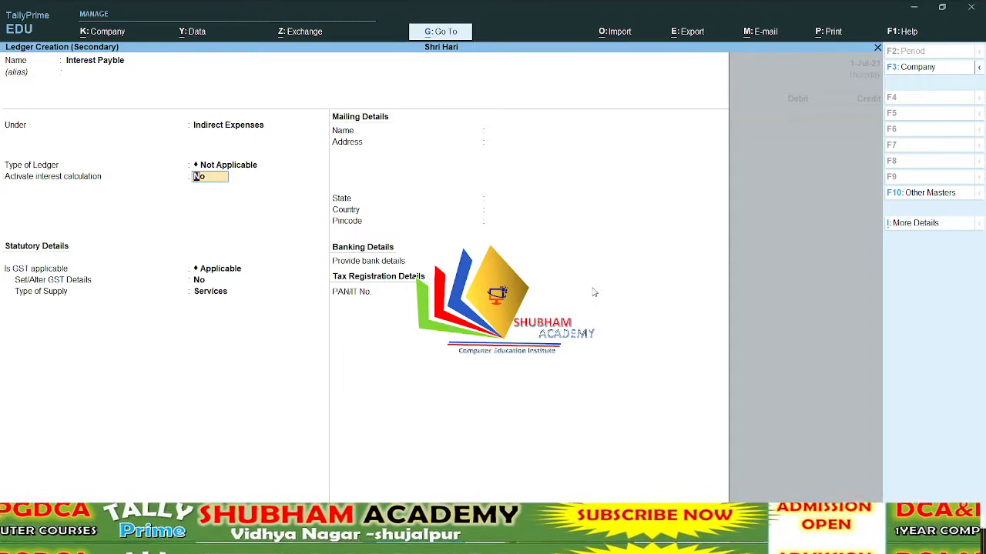
key("ctrl+a")
key("Return")
key("Return")
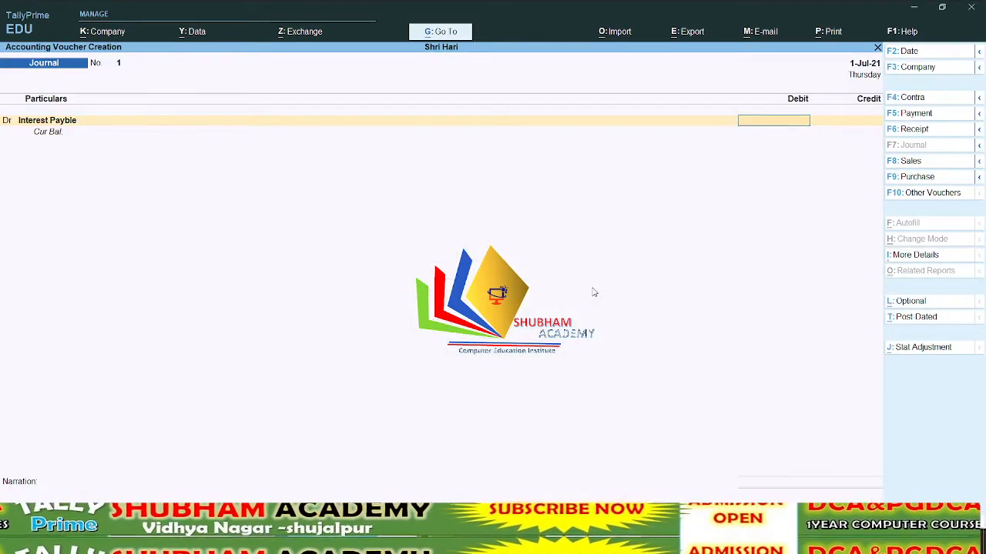
Debit Interest Payble with 100 and credit the same amount to Gayatri Computer
type("2")
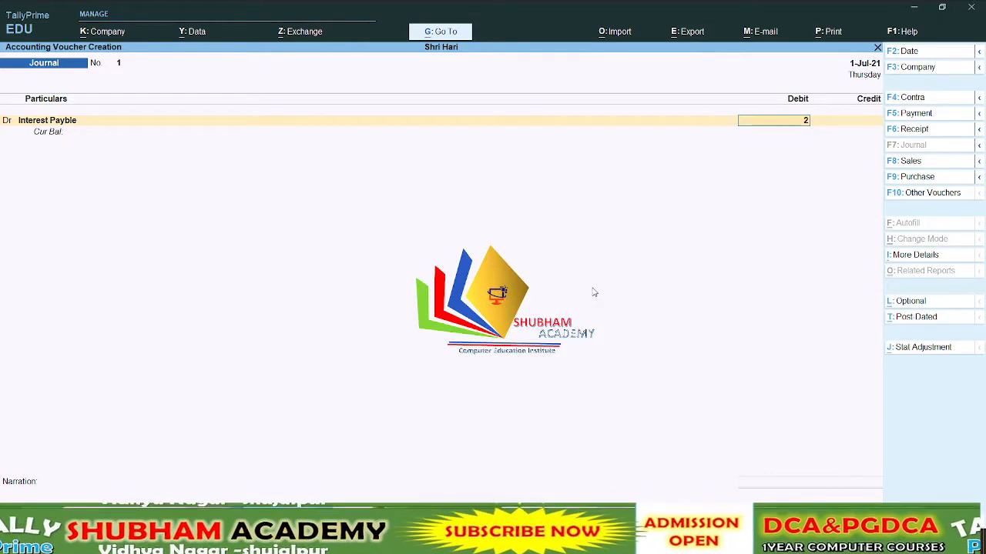
key("BackSpace")
type("100")
key("Return")
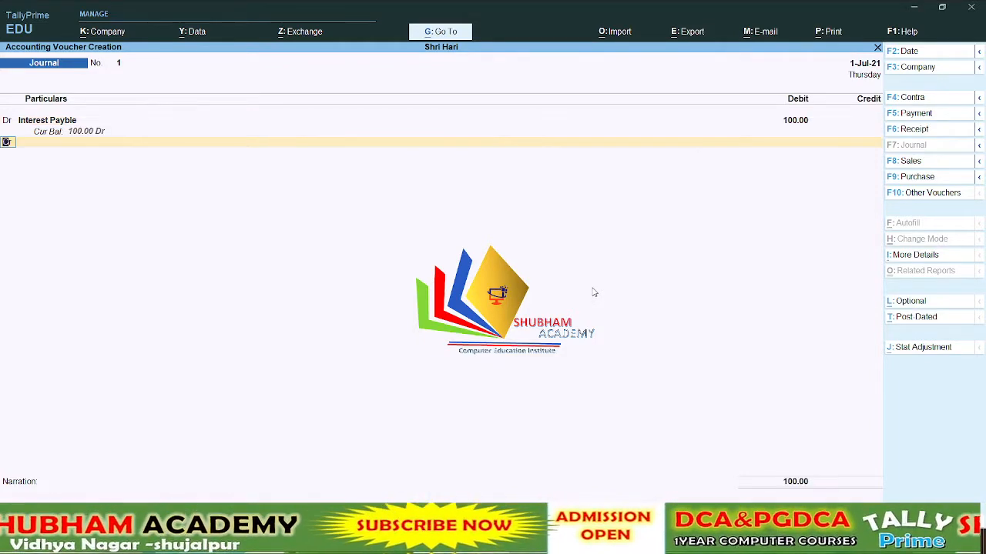
key("Return")
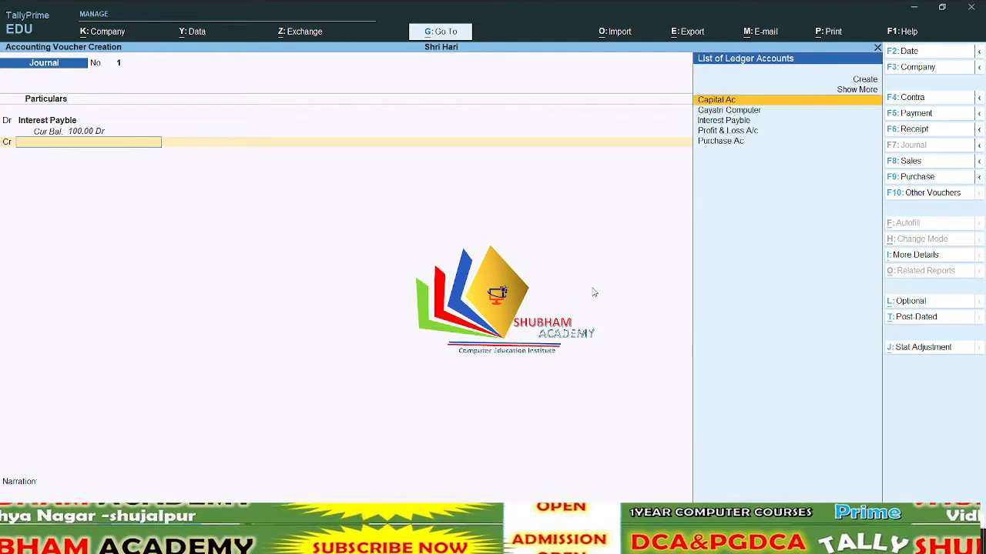
key("Down")
key("Return")
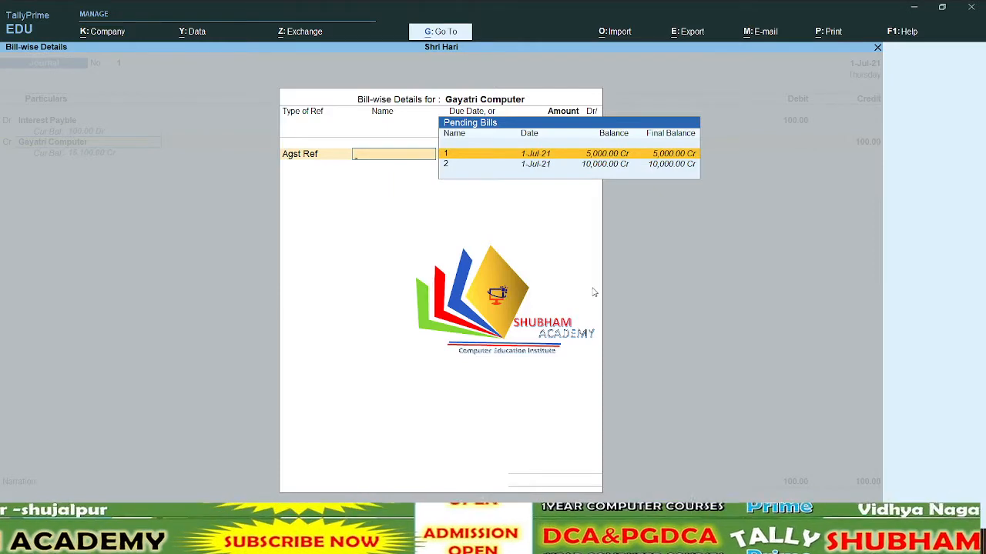
Allocate the 100 credit as a New Ref named 2% in the bill-wise details and save the journal voucher
key("BackSpace")
key("Down")
key("Return")
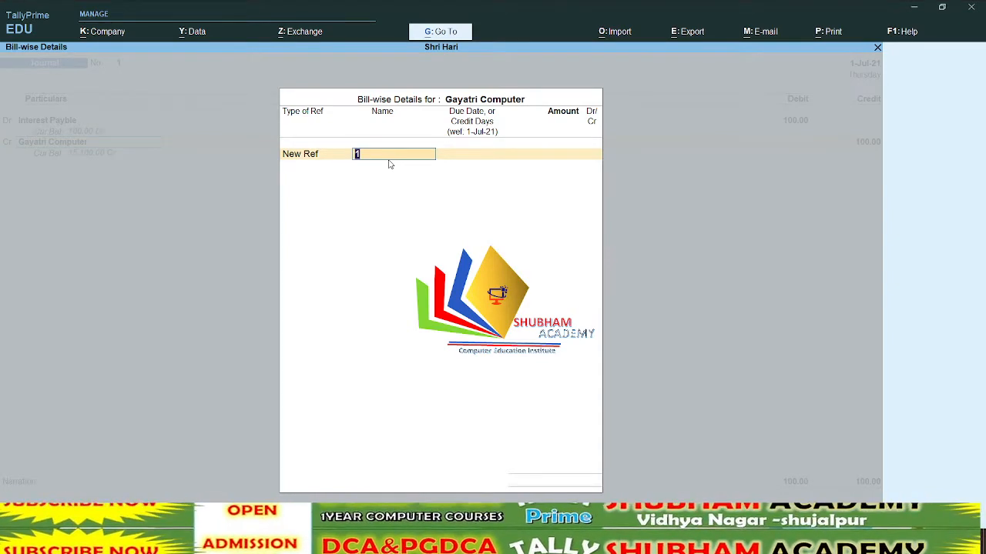
type("2")
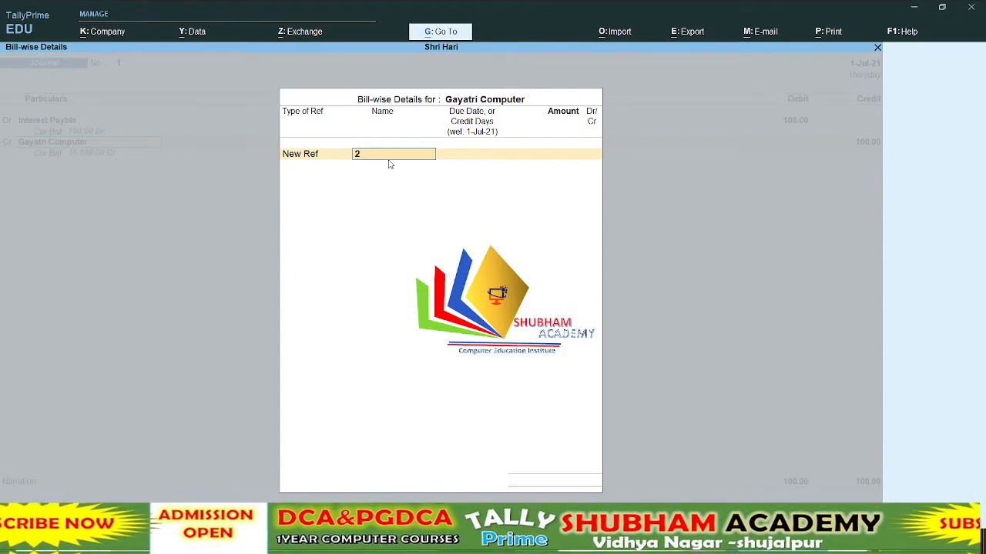
type("%")
key("Return")
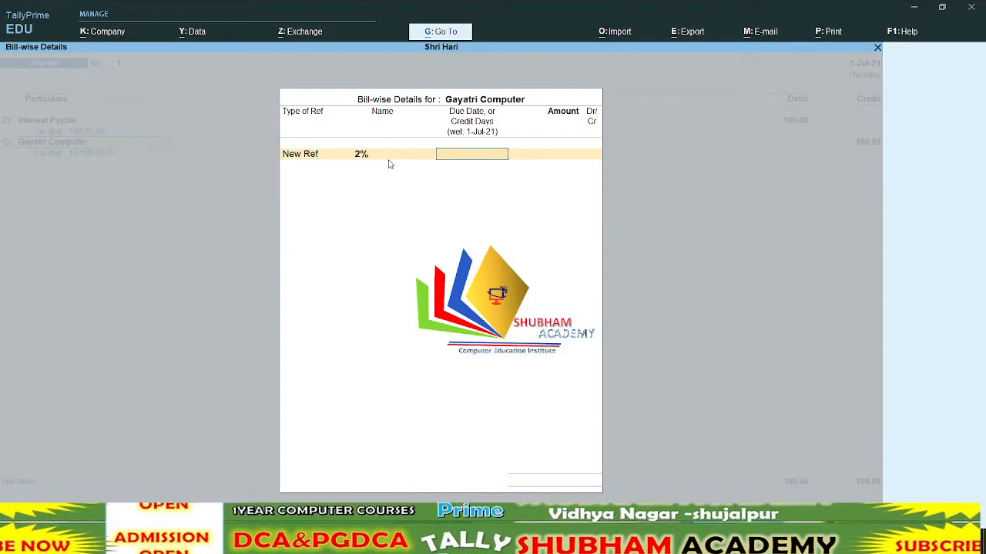
key("Return")
type("100")
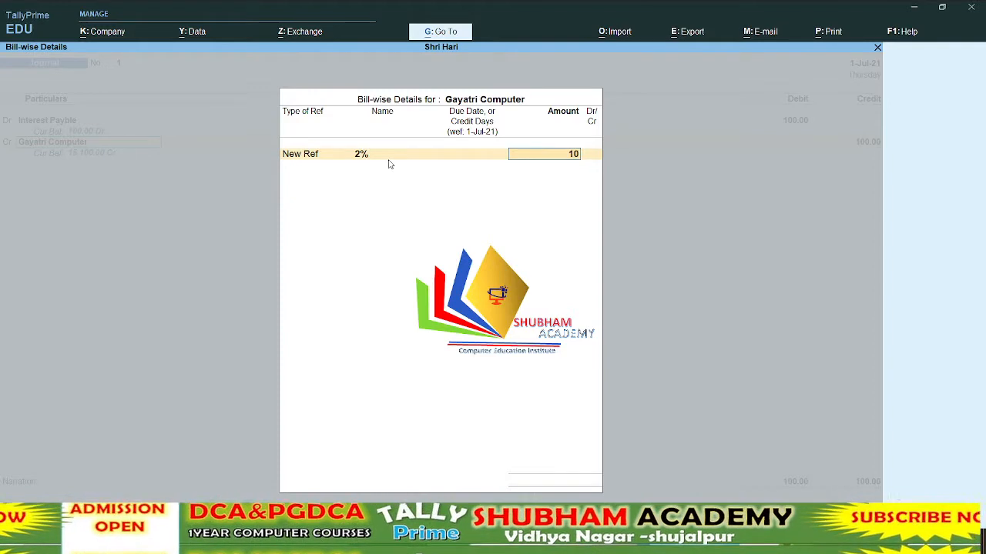
key("Return")
key("Return")
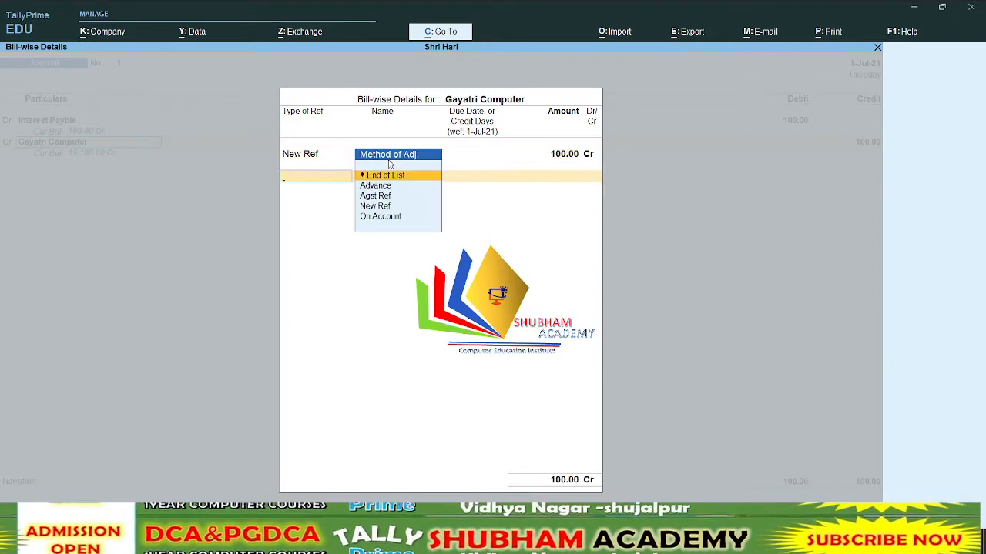
key("Return")
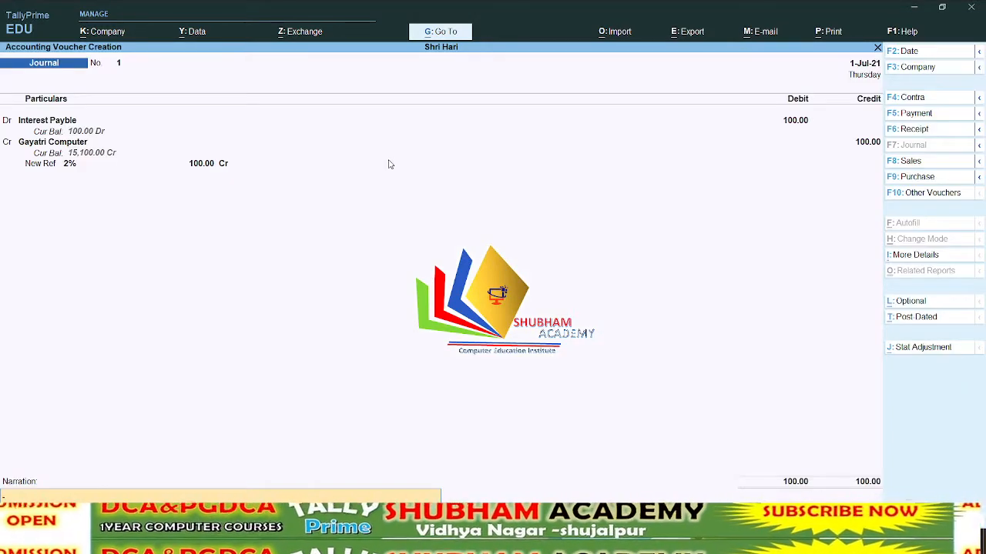
key("Return")
key("Return")
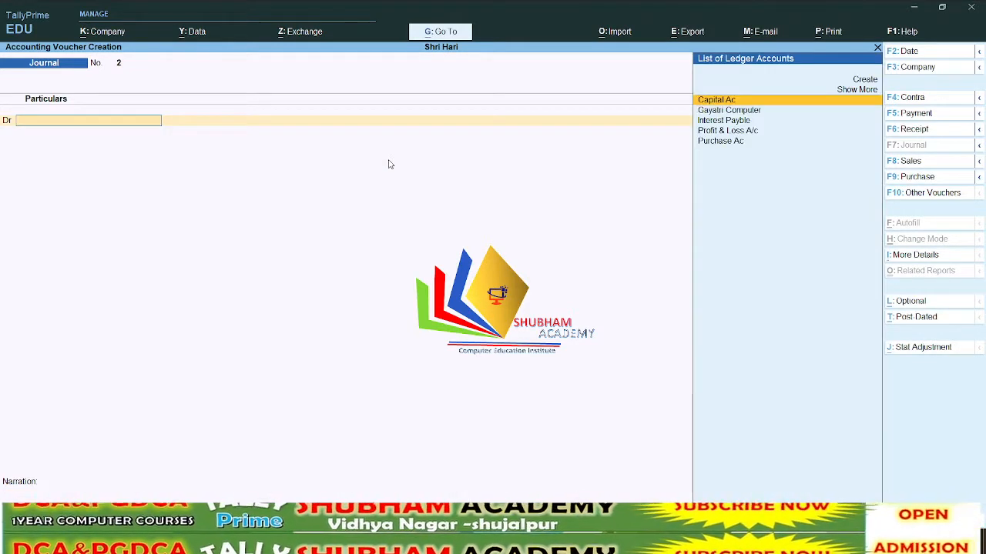
In the next journal voucher, debit Interest Payble with 300 and credit Gayatri Computer
key("Down")
key("Down")
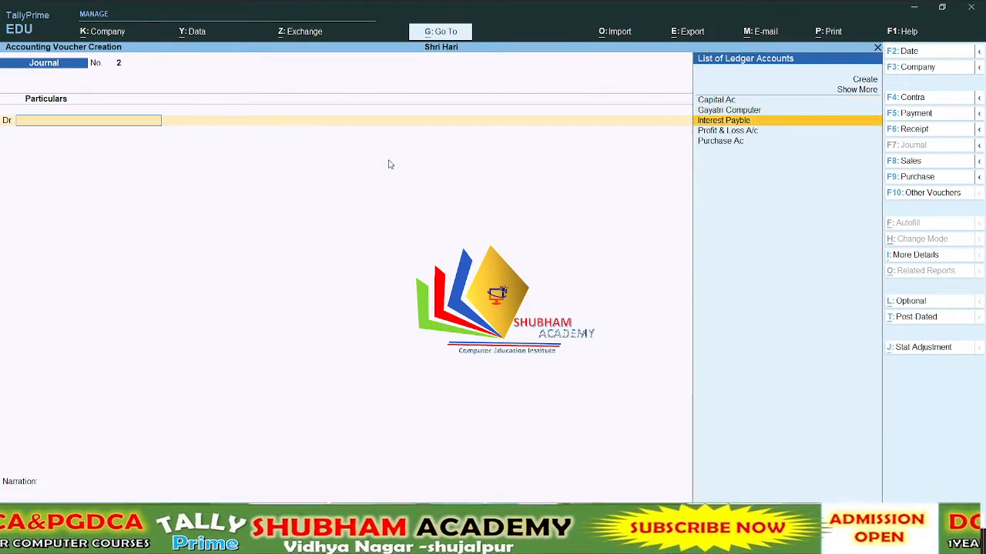
key("Return")
key("Return")
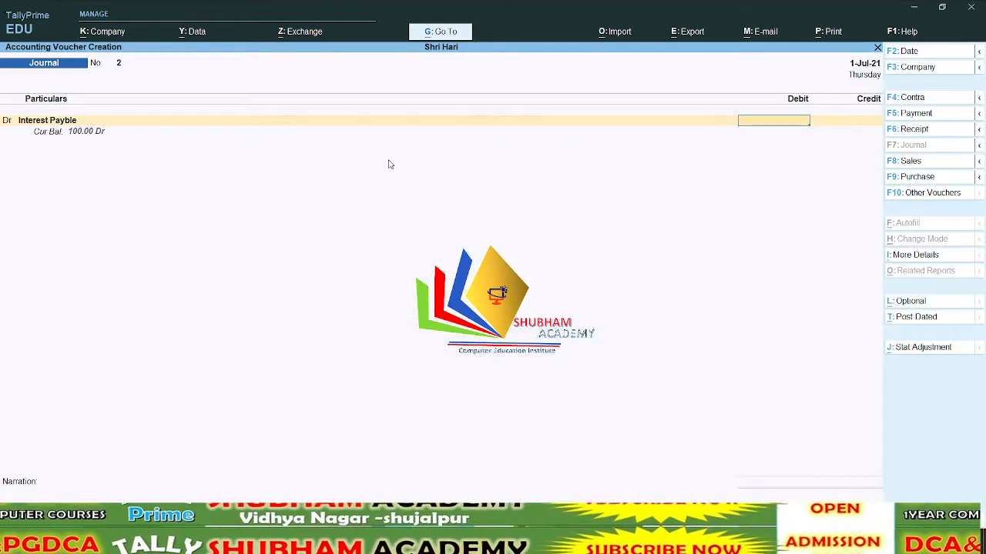
type("300")
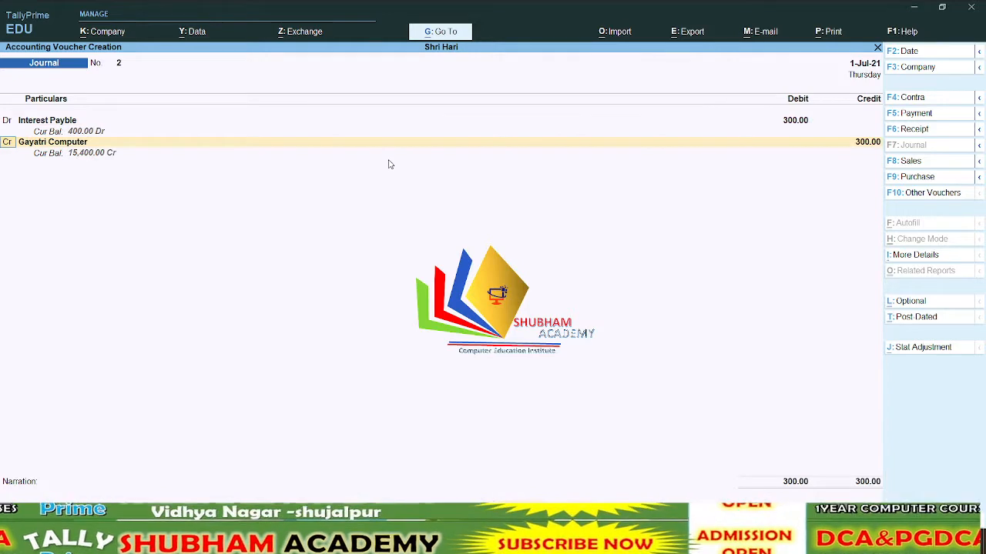
key("Return")
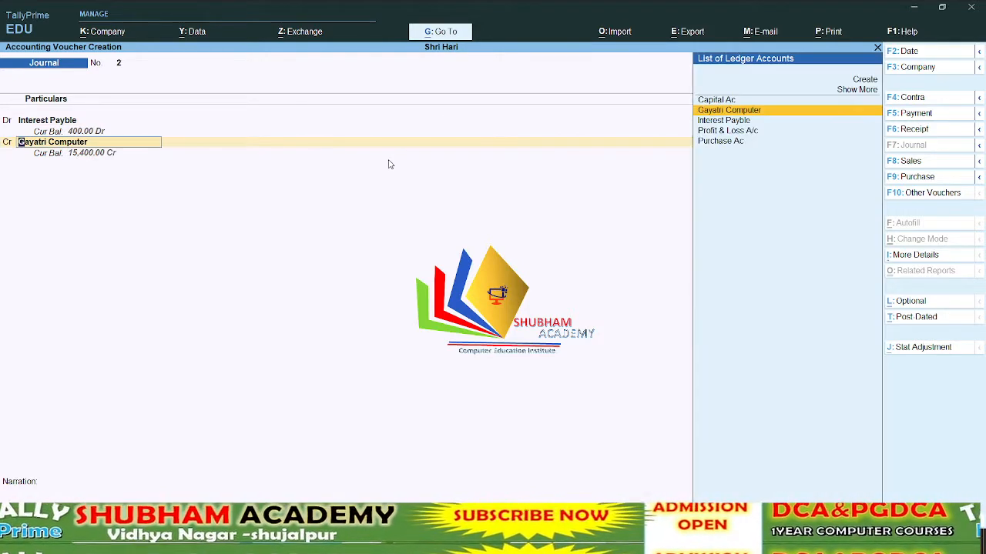
key("Return")
Allocate the 300 credit as a New Ref named 3% in the bill-wise details and save the journal voucher
key("Down")
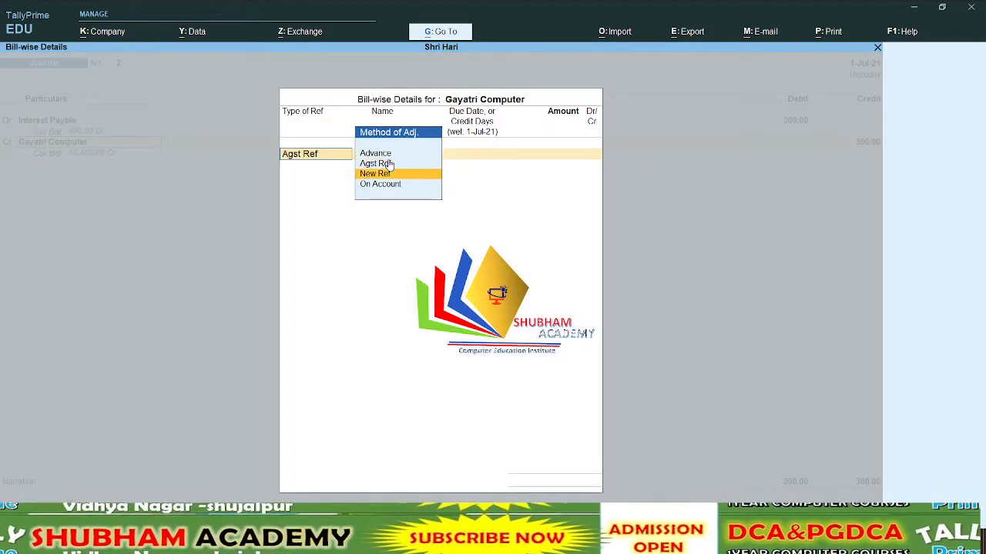
key("Return")
type("3")
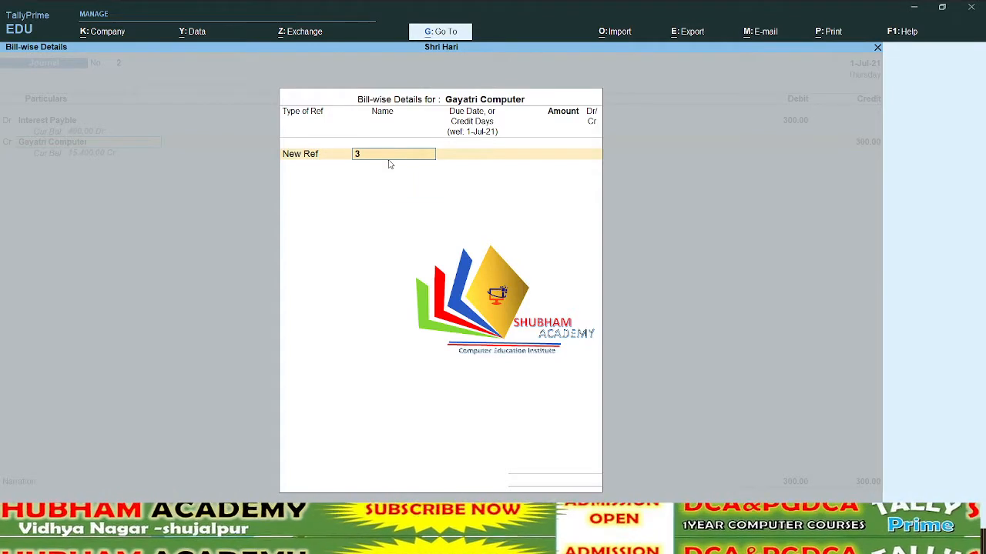
type("%")
key("Return")
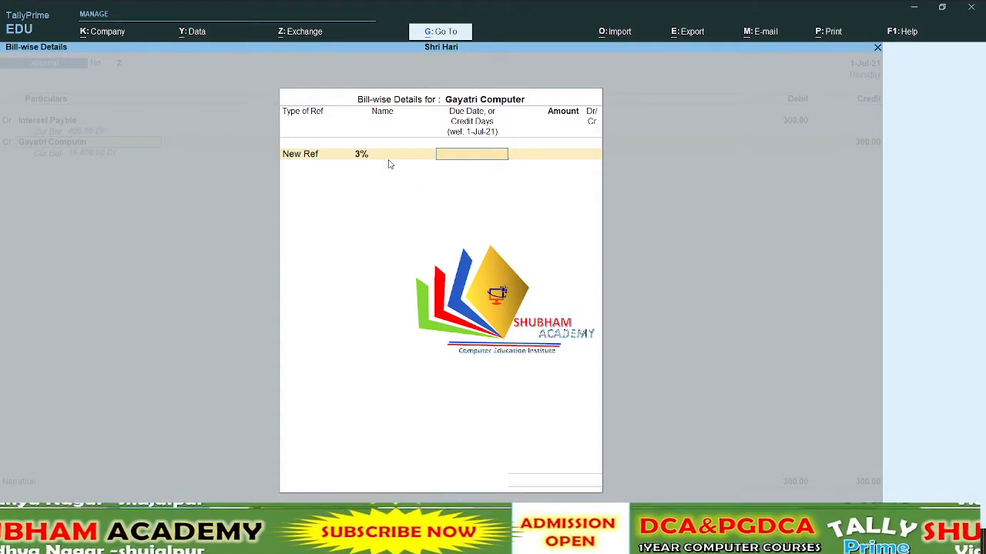
key("Return")
type("4")
key("BackSpace")
type("300")
key("Return")
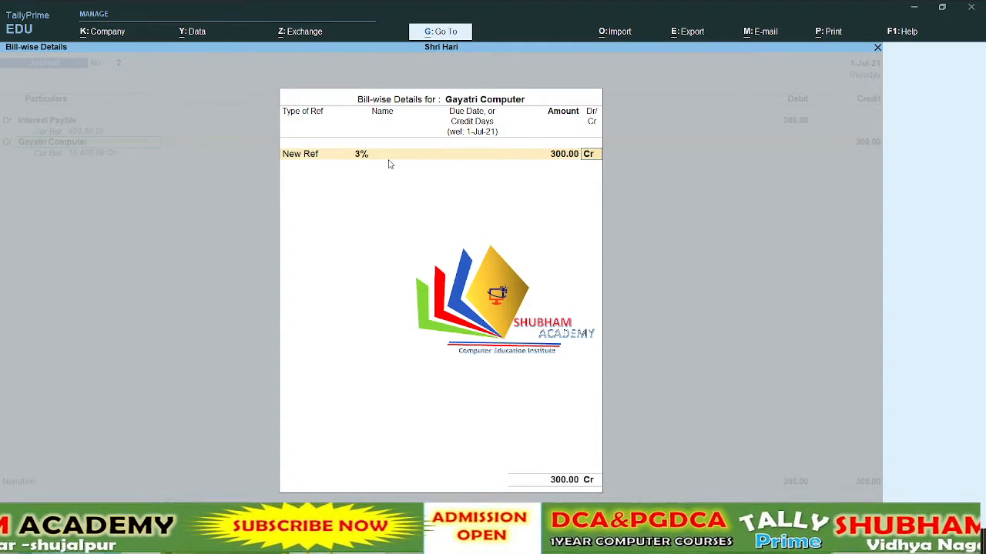
key("Return")
key("Return")
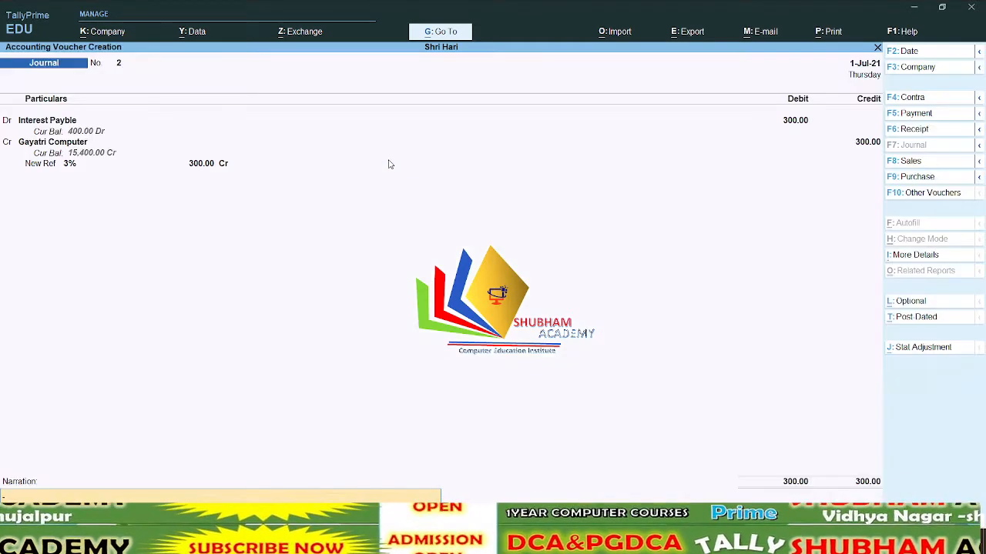
key("Return")
key("Return")
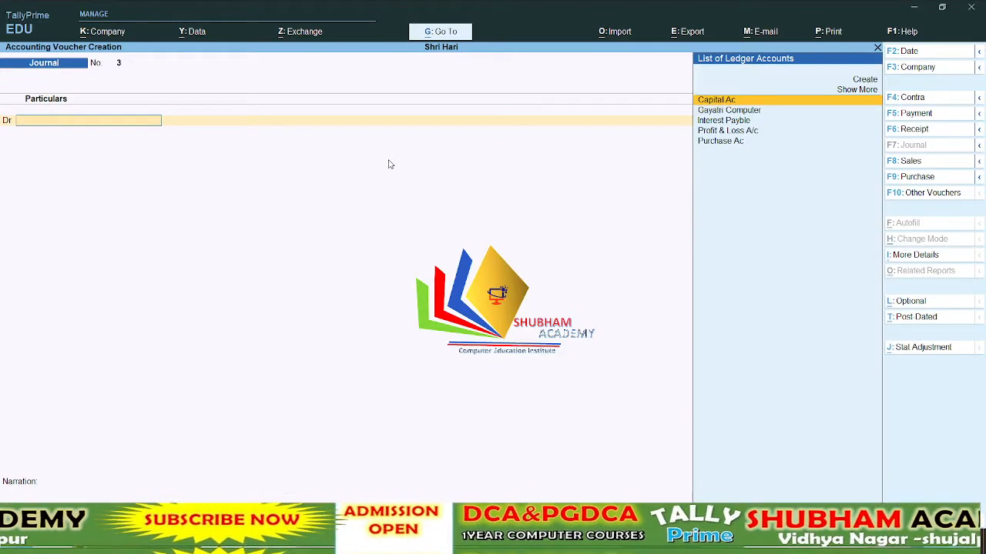
Leave the empty journal voucher and open the Interest Payable report under Interest Calculations
key("Escape")
key("Return")
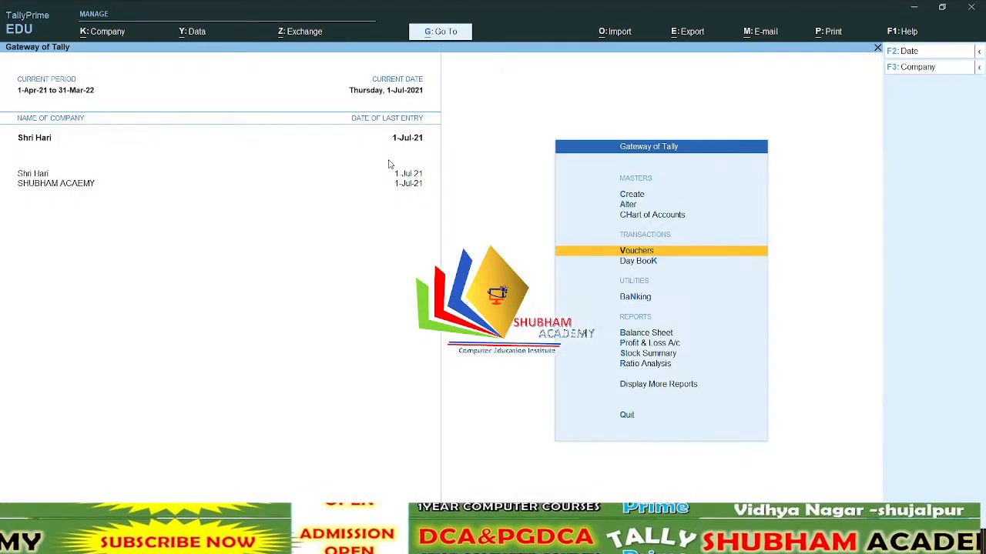
key("d")
key("s")
key("i")
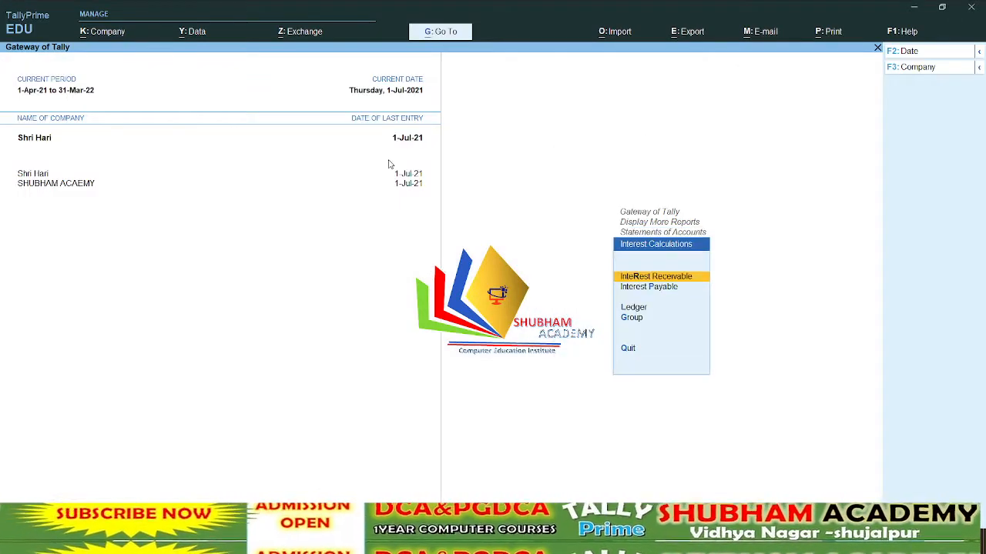
key("Down")
key("Return")
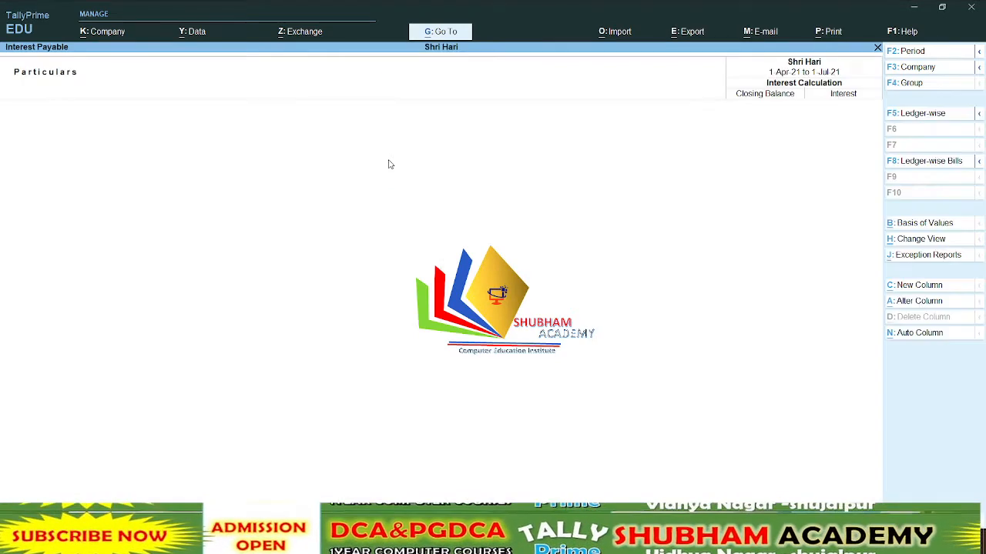
Set the report period to 1-Apr-21 to 1-Aug-21 and open the interest calculation for Gayatri Computer
key("F2")
key("Return")
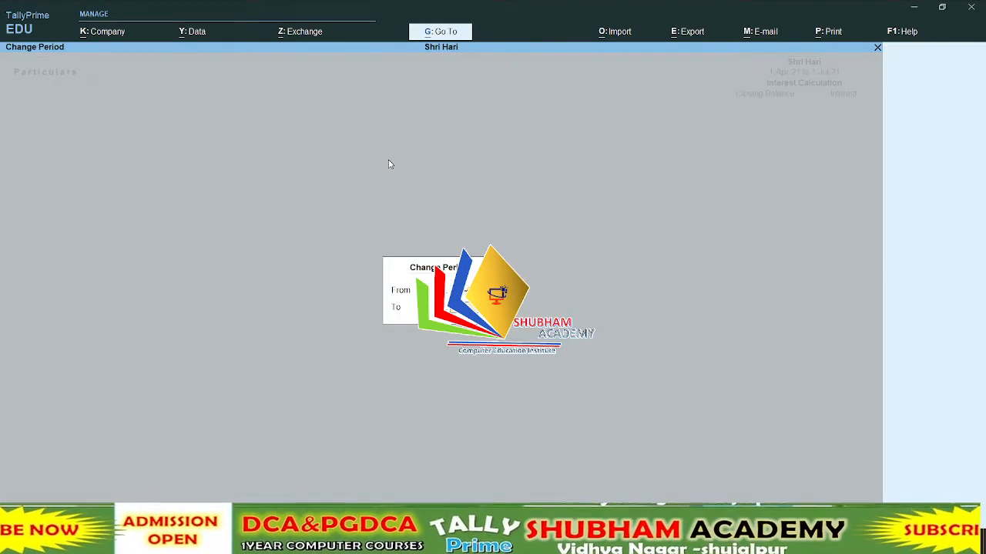
key("Return")
key("Return")
key("Return")
key("Return")
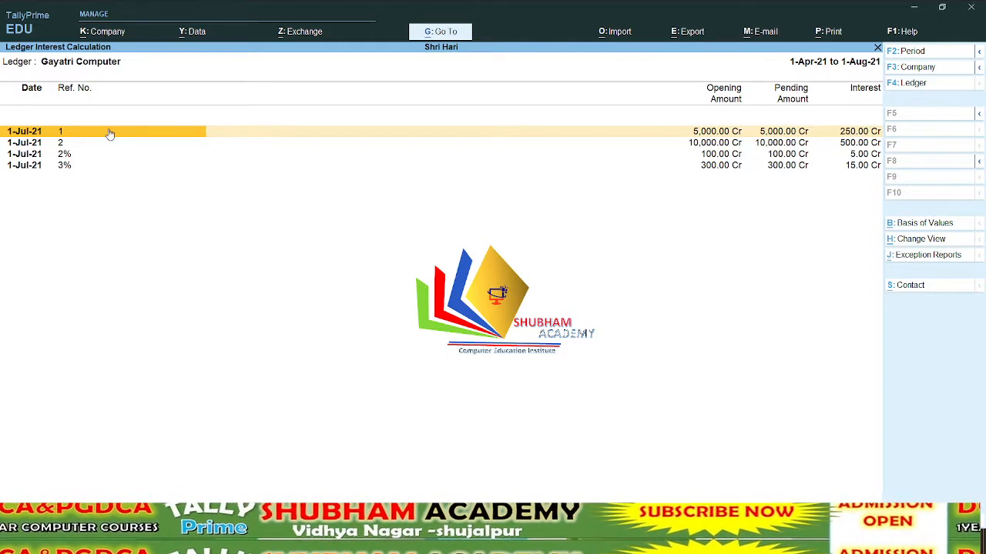
Show the rate-wise interest breakdown of bill references 1 and 2, and exit back to the Gateway of Tally
key("Down")
key("Up")
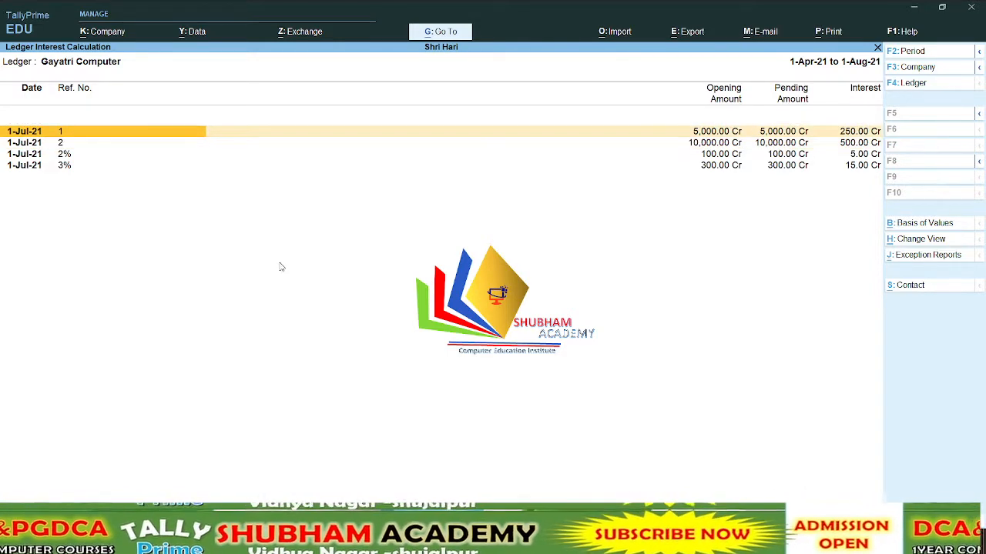
key("shift+Return")
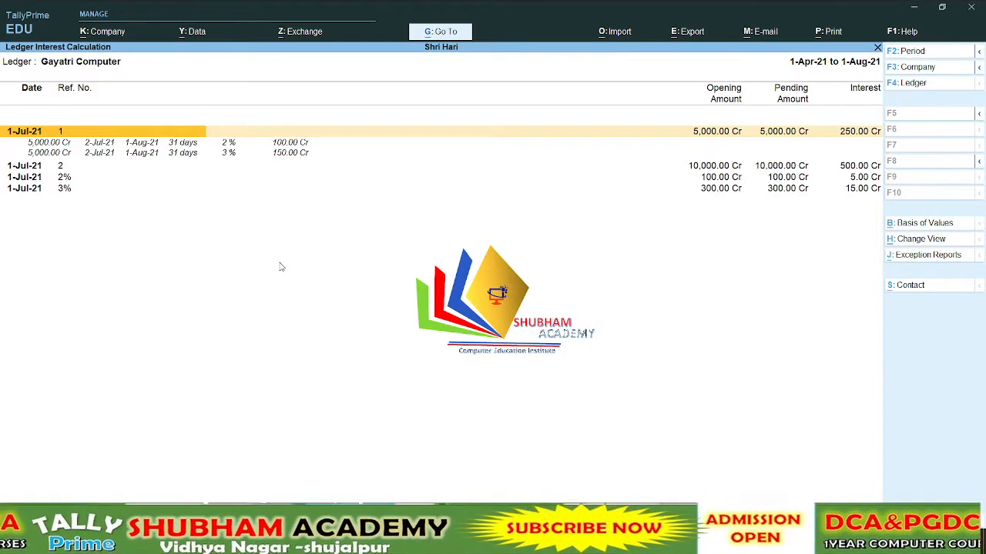
key("Down")
key("Down")
key("Up")
key("shift+Return")
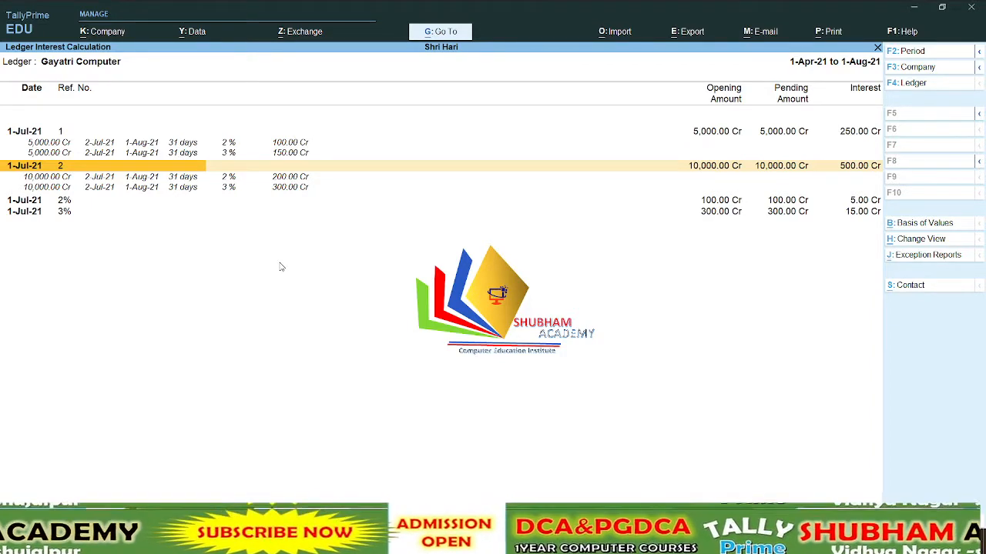
key("Escape")
key("Escape")
key("Escape")
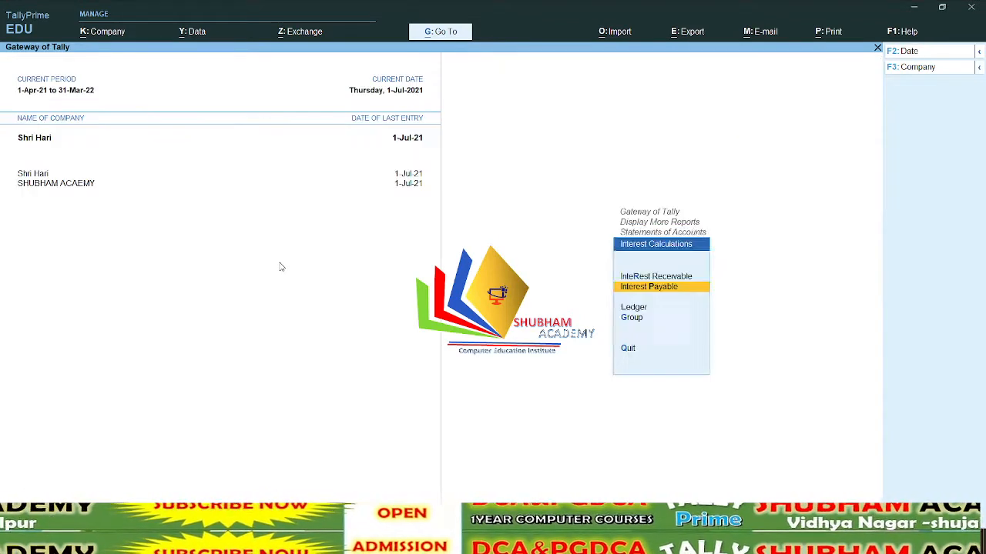
key("Escape")
key("Escape")
key("Escape")
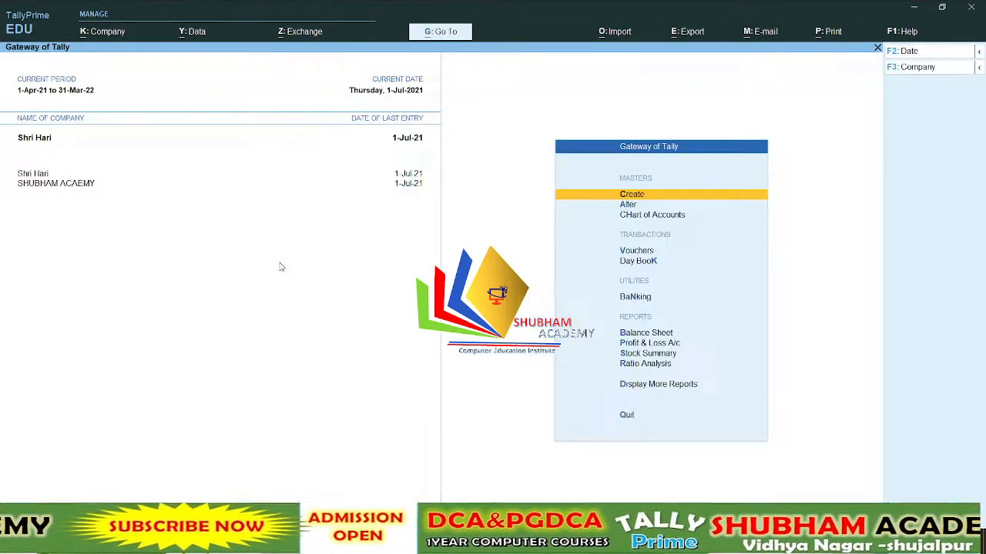
Start a Payment voucher debiting Gayatri Computer and allocate 5,000 as Agst Ref to bill 1
key("v")
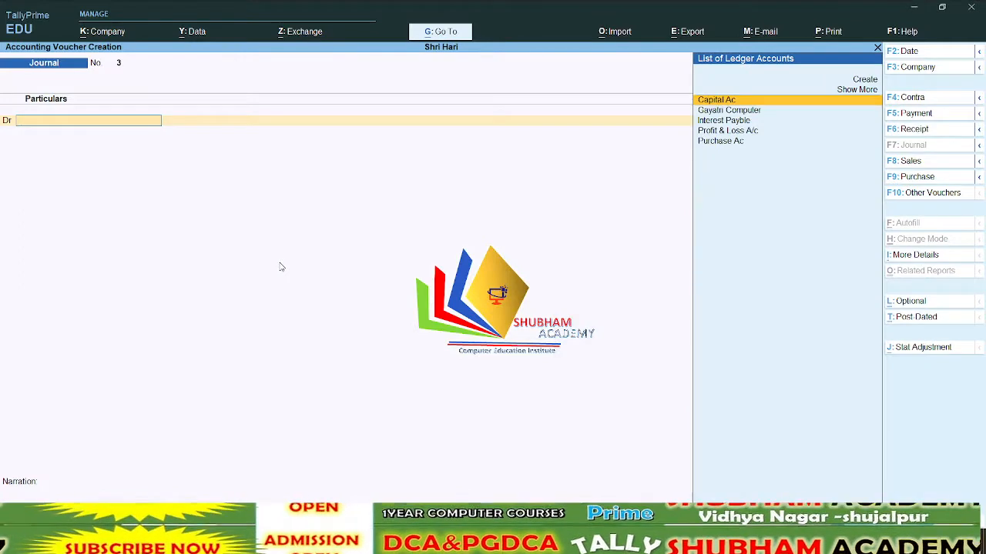
key("F5")
key("Down")
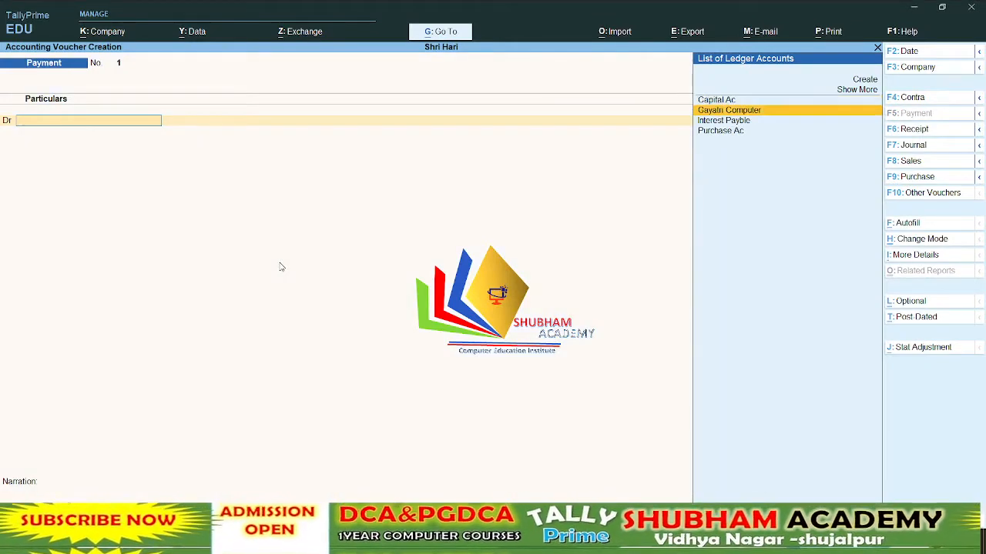
key("Return")
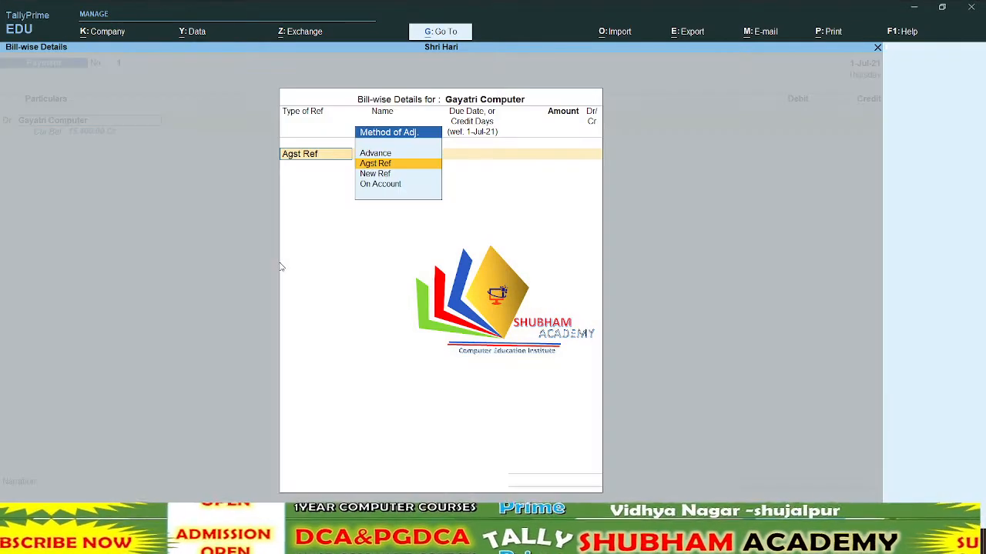
key("Return")
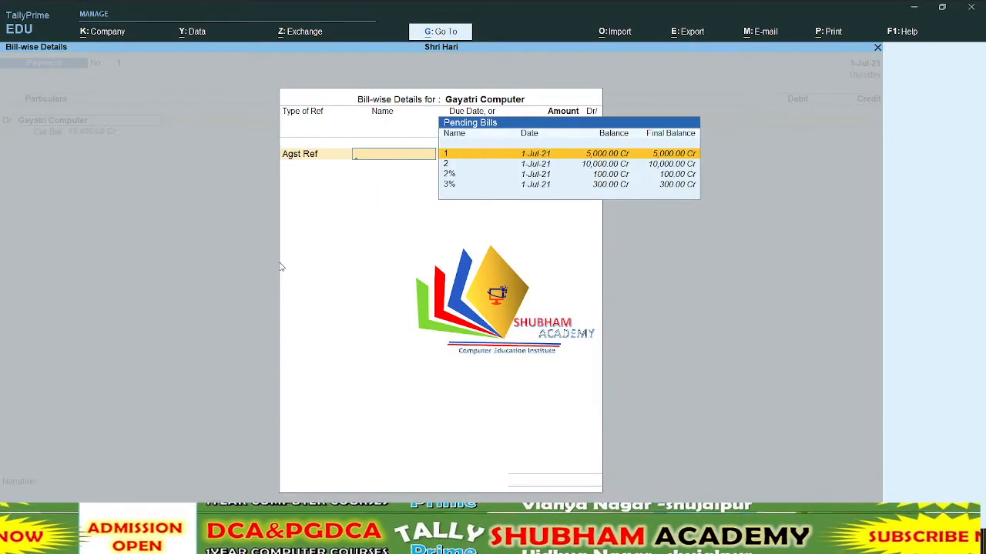
key("Return")
key("Return")
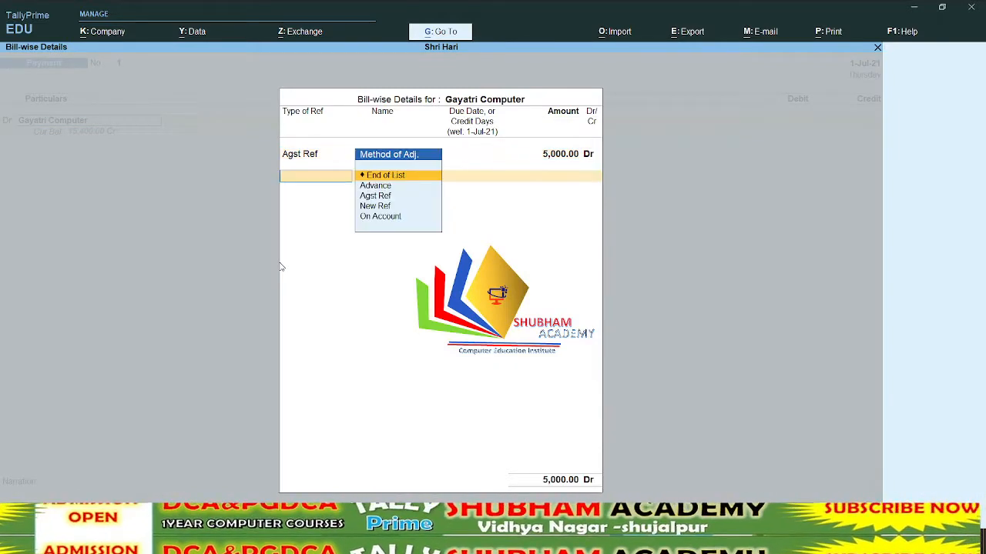
Add a second Agst Ref line allocating 100 to the pending 2% bill
key("Down")
key("Down")
key("Return")
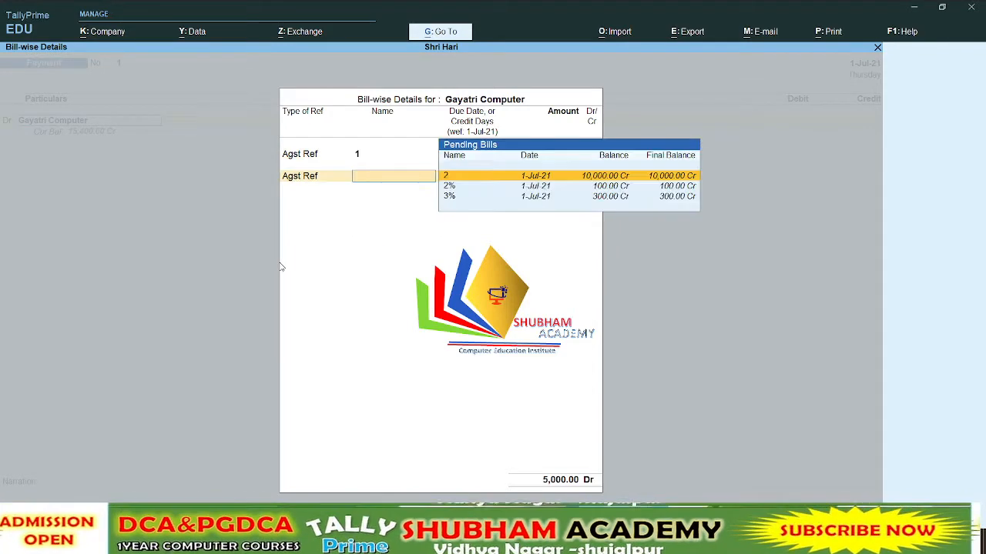
key("Down")
key("Down")
key("Up")
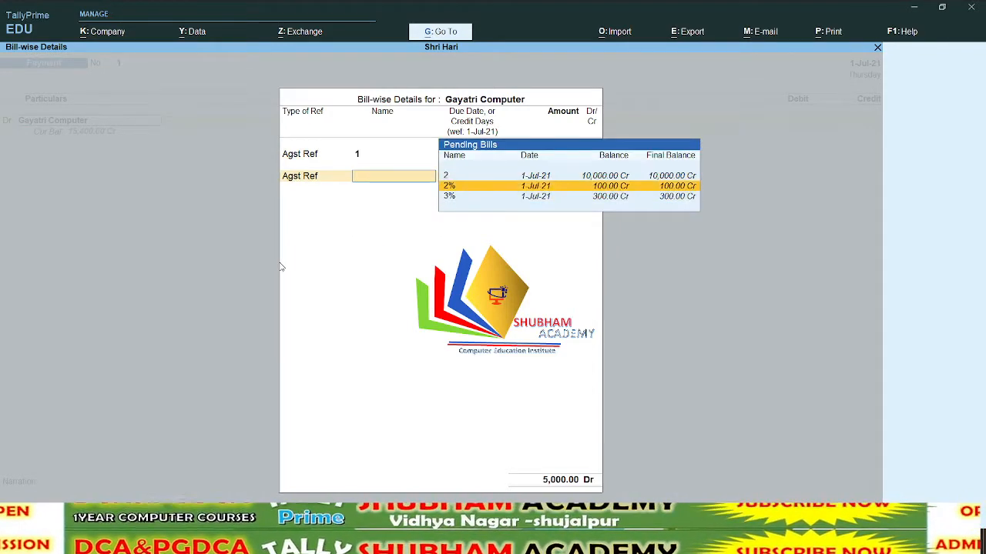
key("Return")
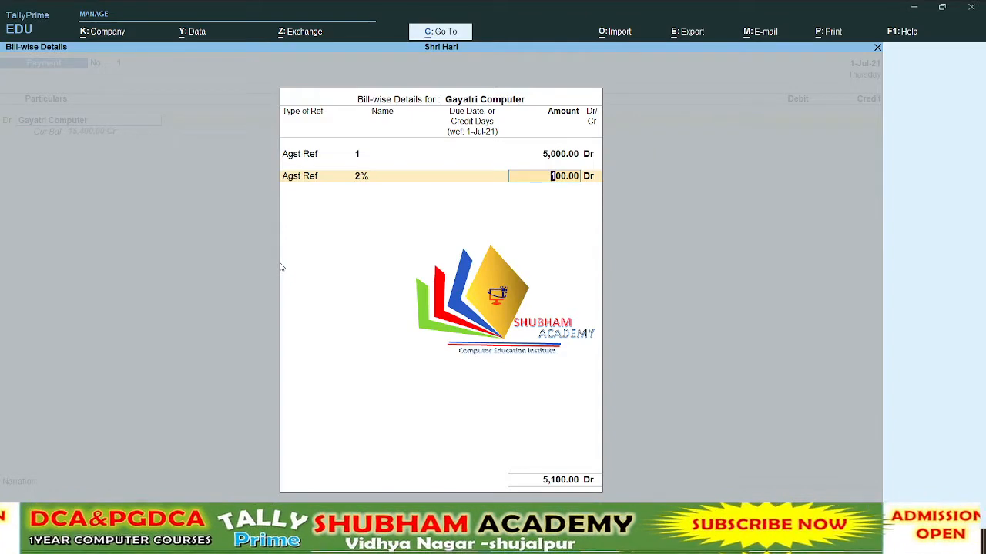
key("Return")
key("Return")
Add a third Agst Ref line allocating 10,000 to pending bill 2
key("Down")
key("Down")
key("Return")
key("Return")
key("Return")
key("Return")
Add a fourth Agst Ref line allocating 300 to the pending 3% bill and leave the bill-wise details
key("Down")
key("Down")
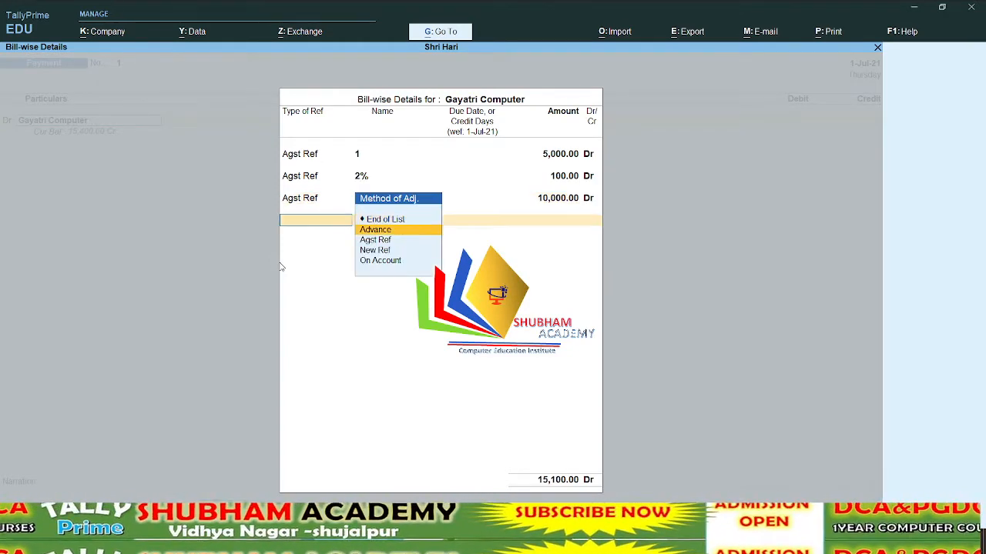
key("Return")
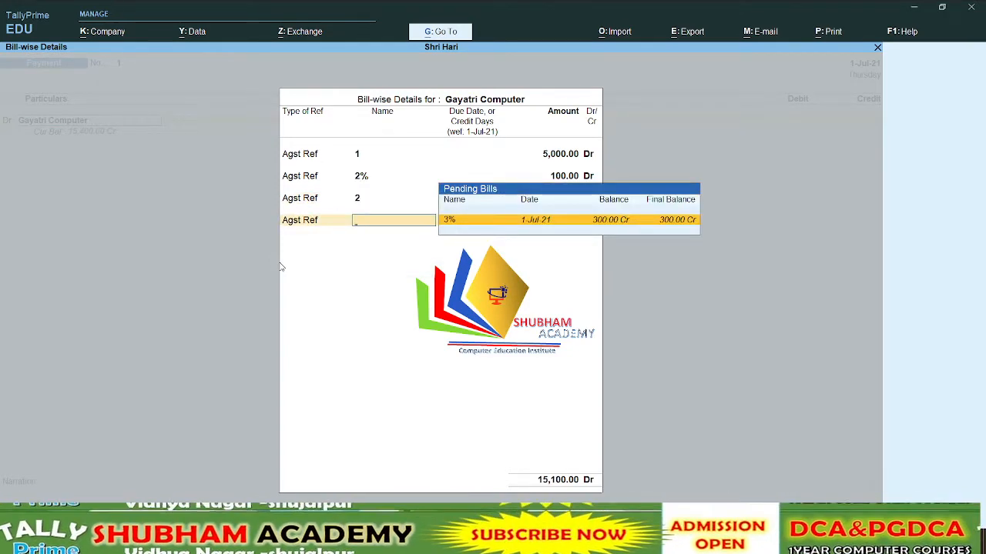
key("Return")
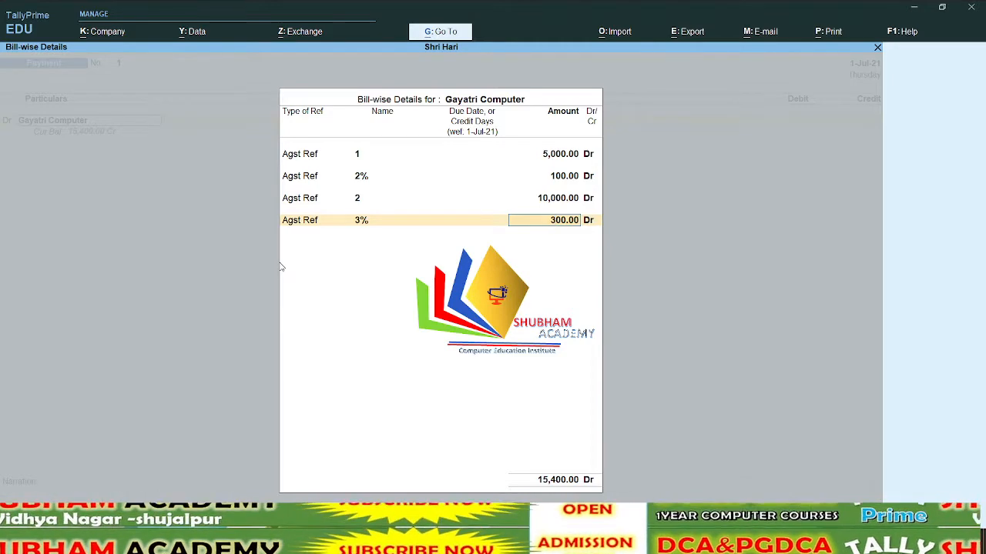
key("Escape")
key("Escape")
key("y")
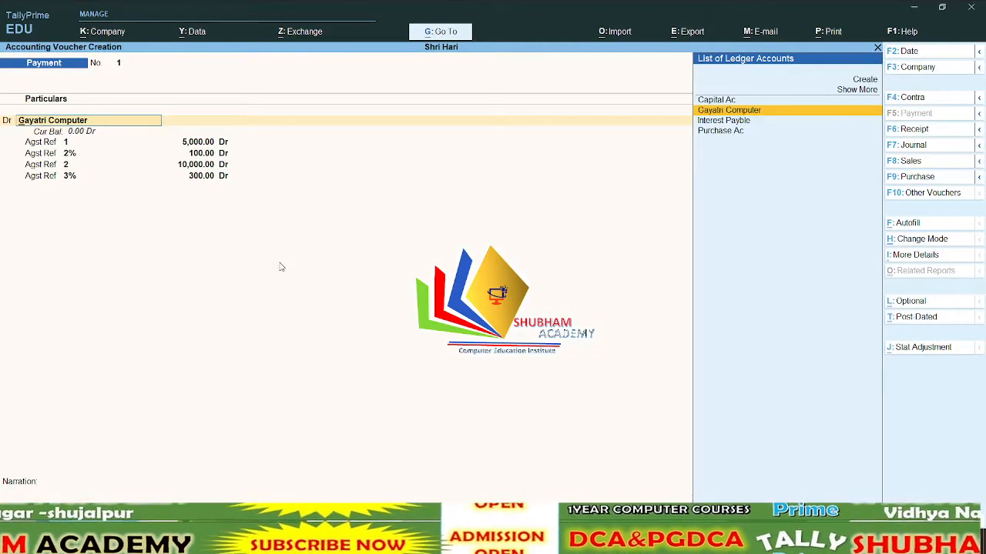
Accept the 15,400 debit to Gayatri Computer with its four bill references and end the reference list
key("Return")
key("Return")
key("Return")
key("Return")
key("Return")
key("Return")
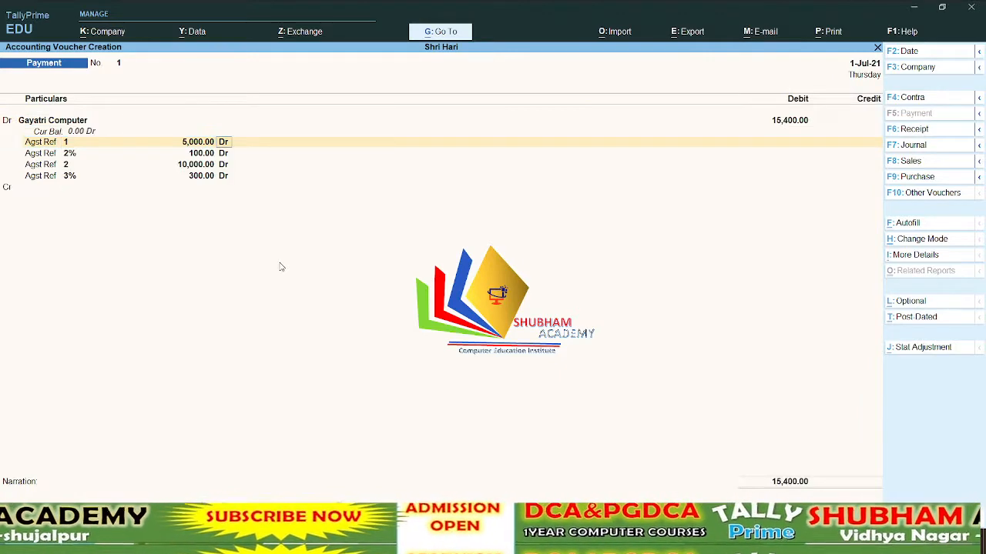
key("Return")
key("Return")
key("Return")
key("Return")
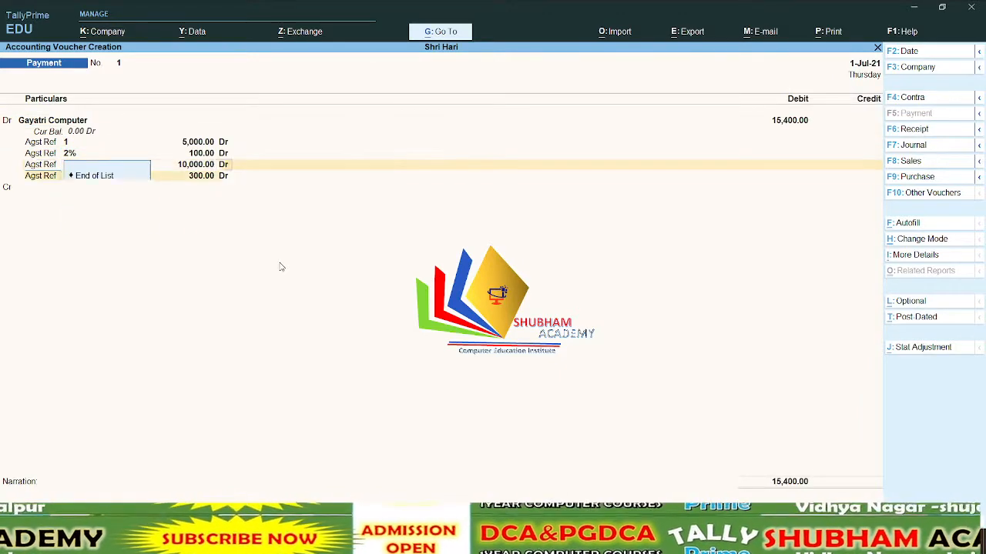
key("Return")
key("Return")
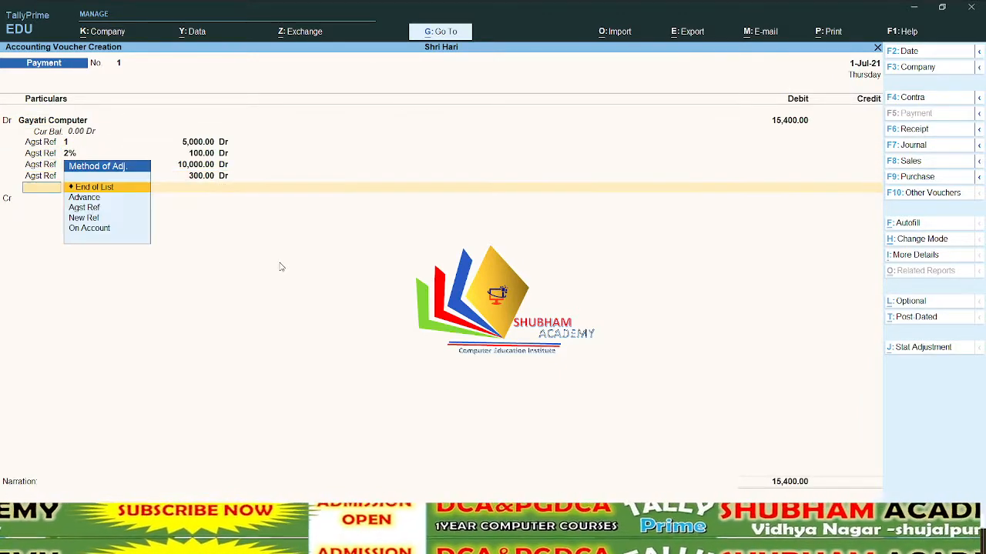
key("Return")
key("Return")
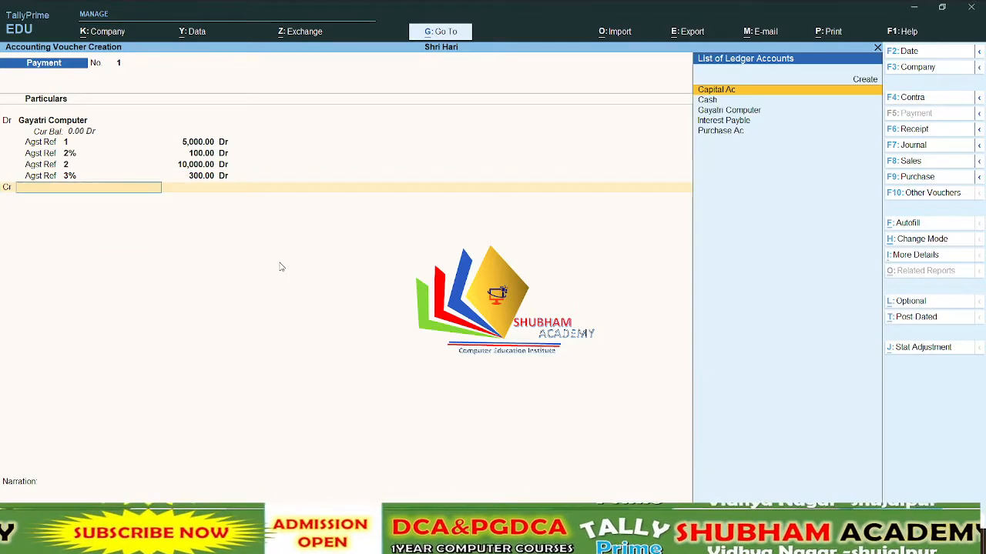
Credit Cash with 15,400 and set the payment voucher's date to 1-Aug-21
key("Down")
key("Return")
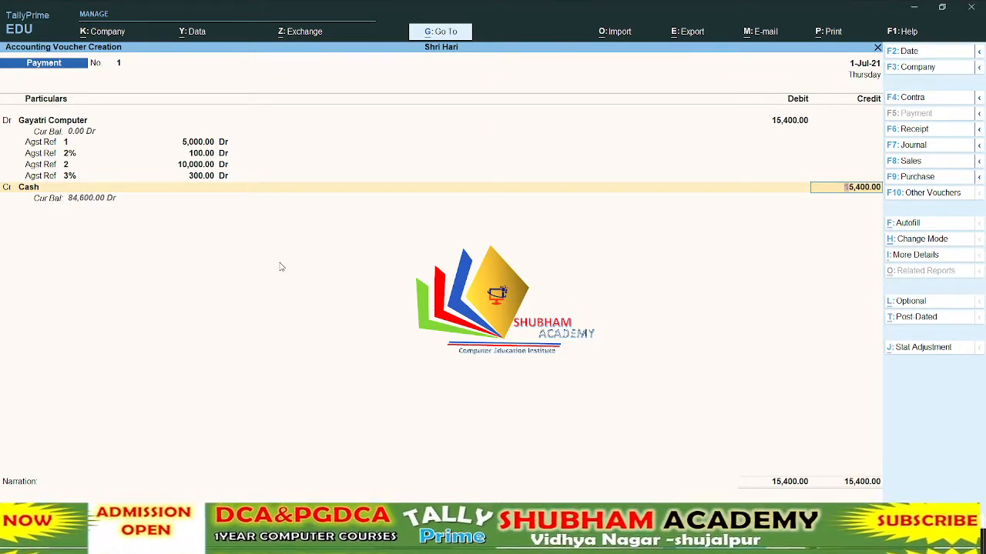
key("F2")
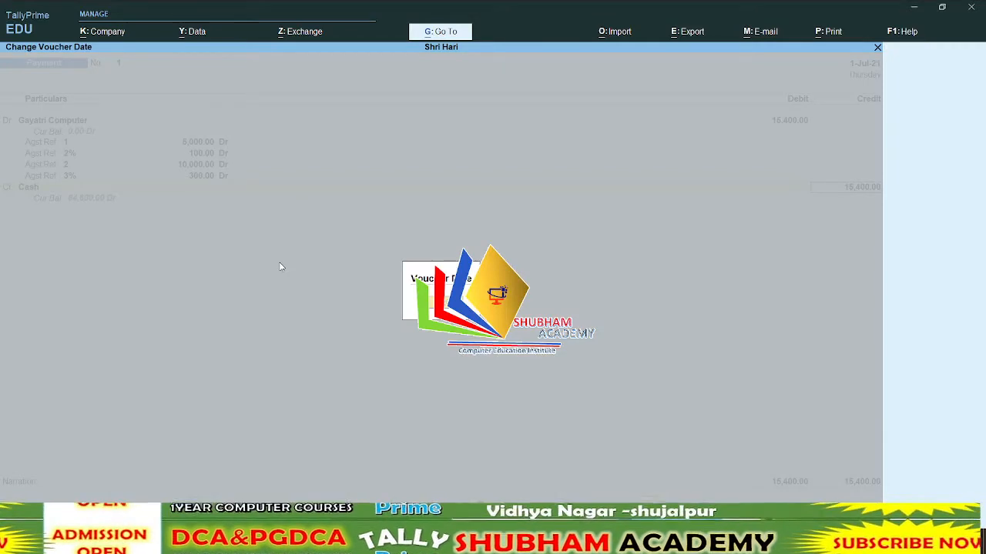
key("Return")
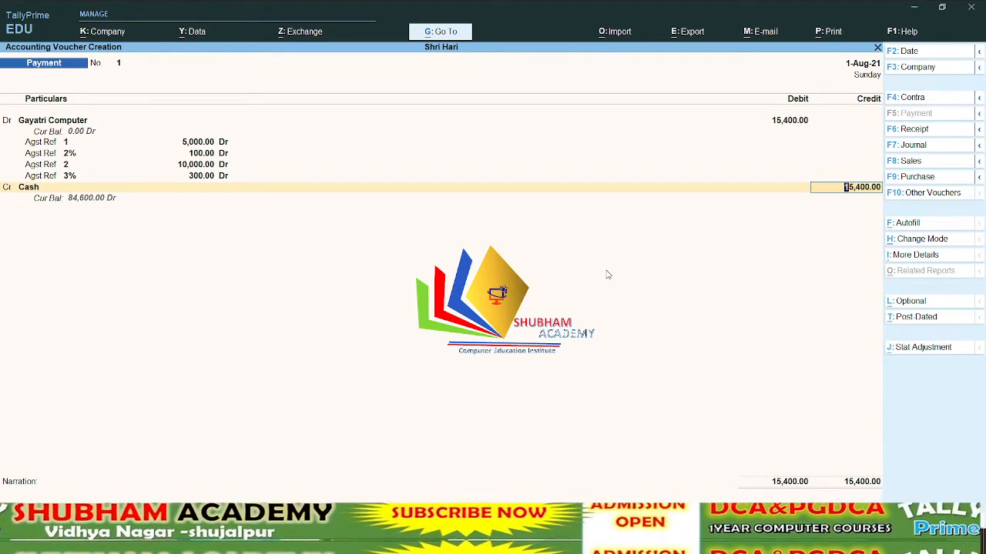
Discard the unsaved payment voucher and return to the Gateway of Tally
key("alt")
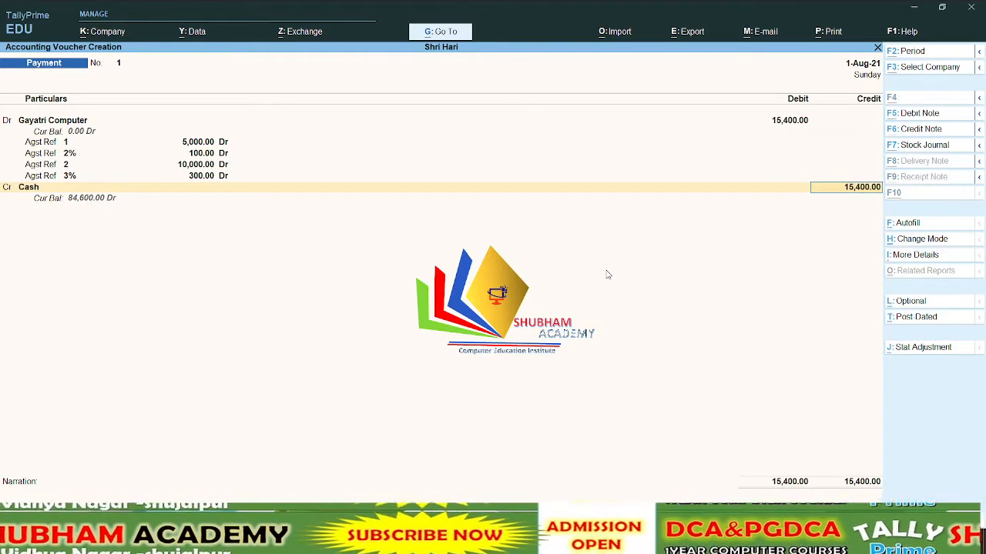
key("Escape")
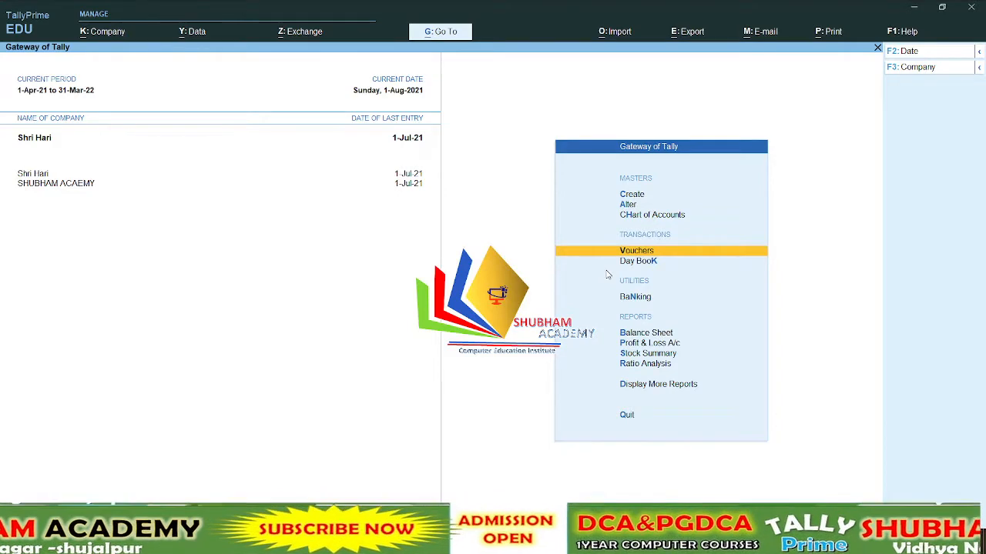
key("Up")
key("Up")
key("Up")
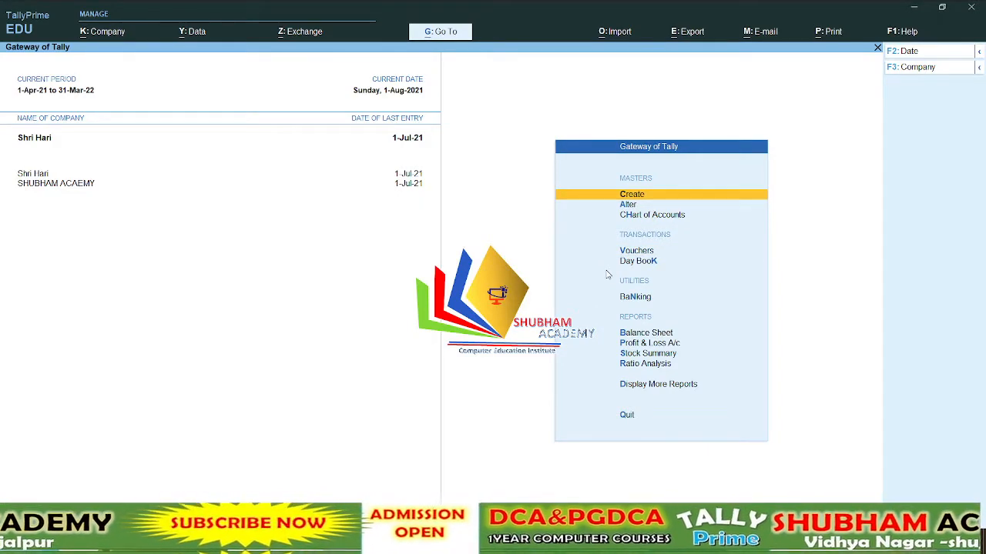
Open the Journal Register from the account books and list the July journal vouchers
key("d")
key("a")
key("Down")
key("Down")
key("Down")
key("Down")
key("Down")
key("Down")
key("Down")
key("Down")
key("Down")
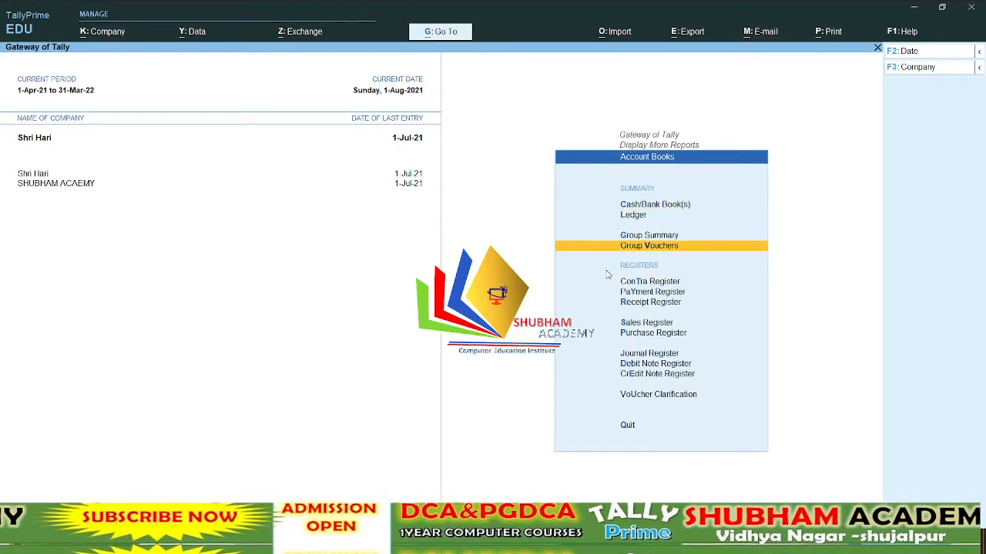
key("Return")
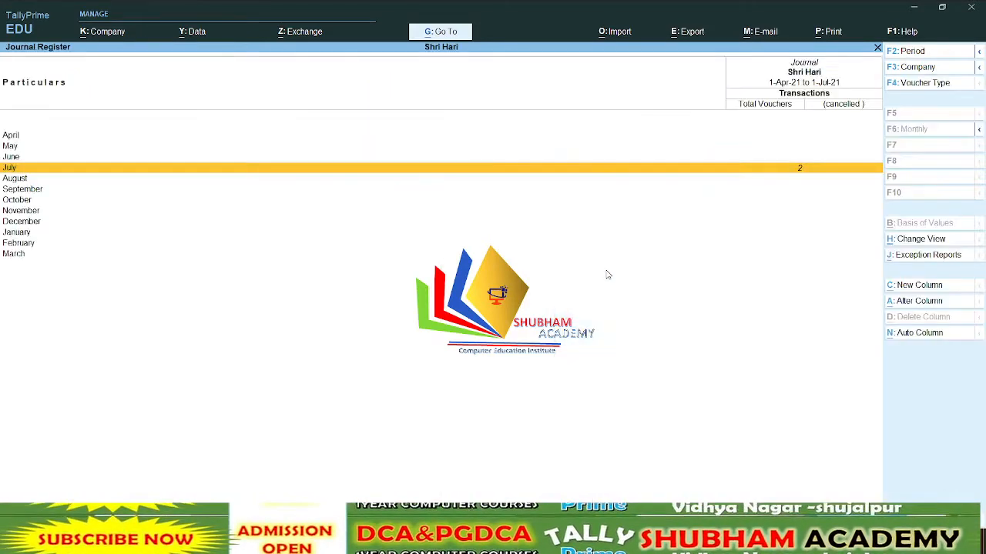
key("Return")
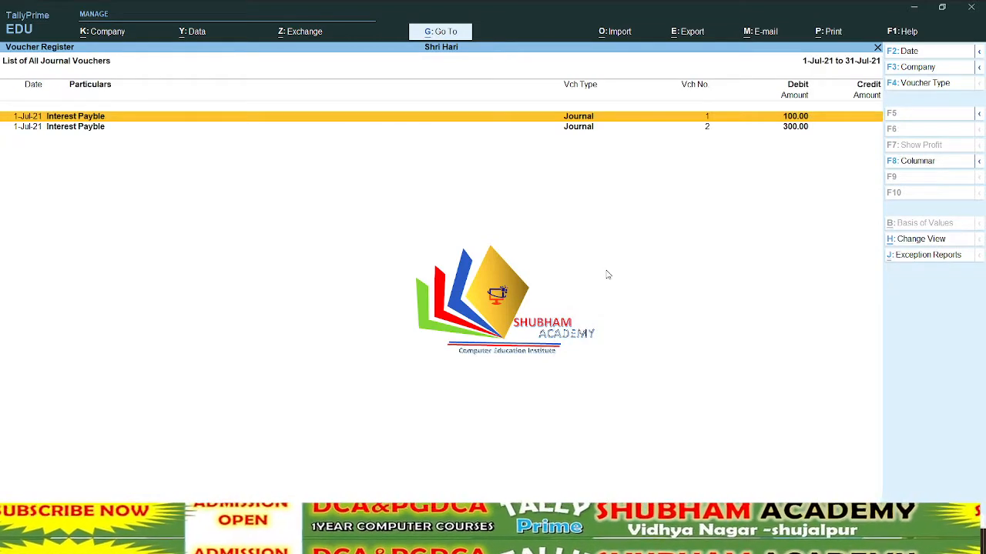
Delete both July interest journal vouchers from the register and return to the Gateway of Tally
key("alt+d")
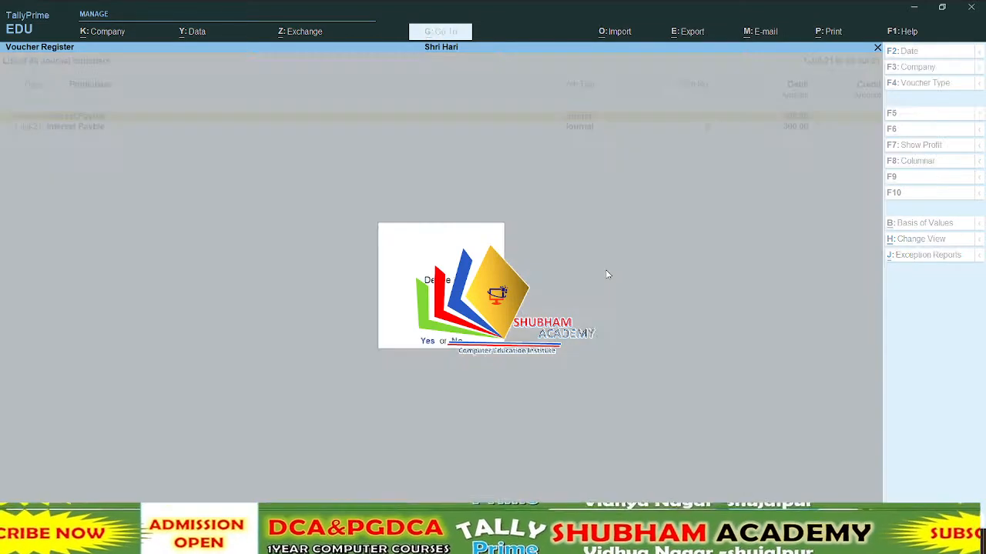
key("y")
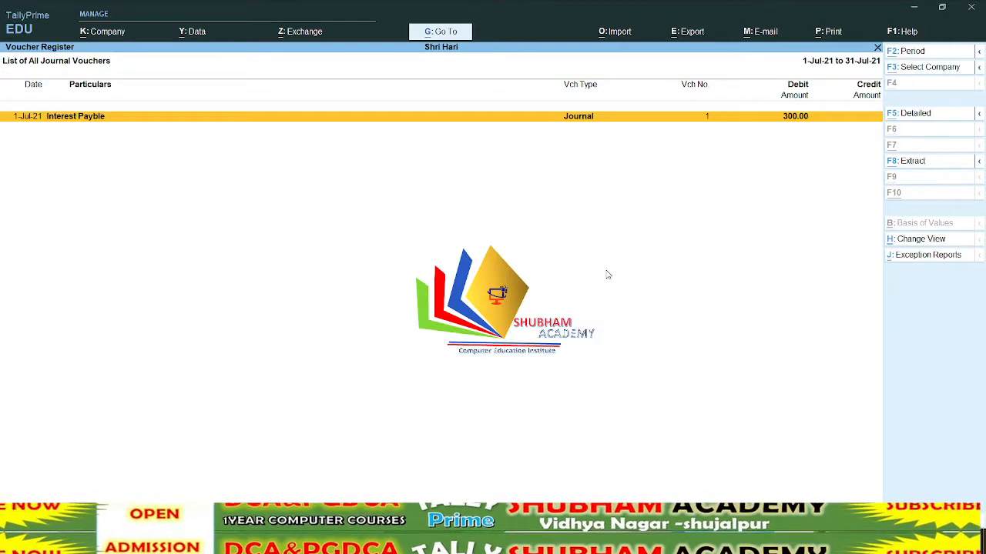
key("alt+d")
key("y")
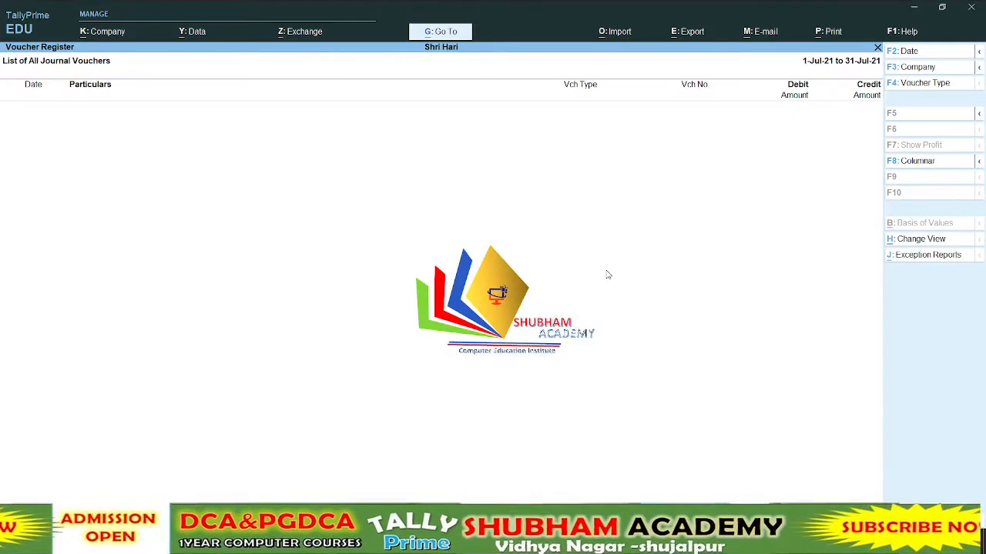
key("Escape")
key("Escape")
key("Escape")
key("Escape")
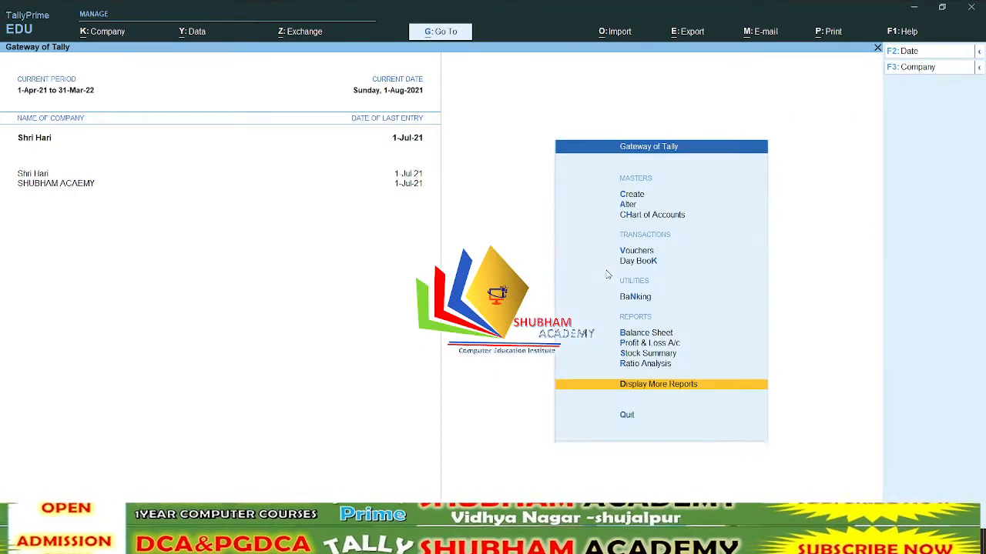
key("Escape")
key("n")
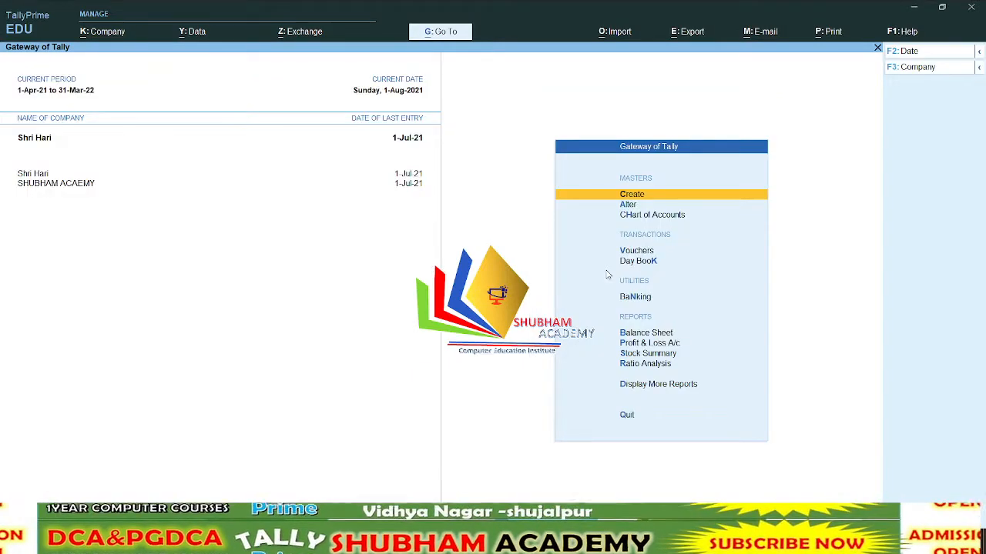
Open the Credit Note voucher type for alteration
key("Down")
key("Return")
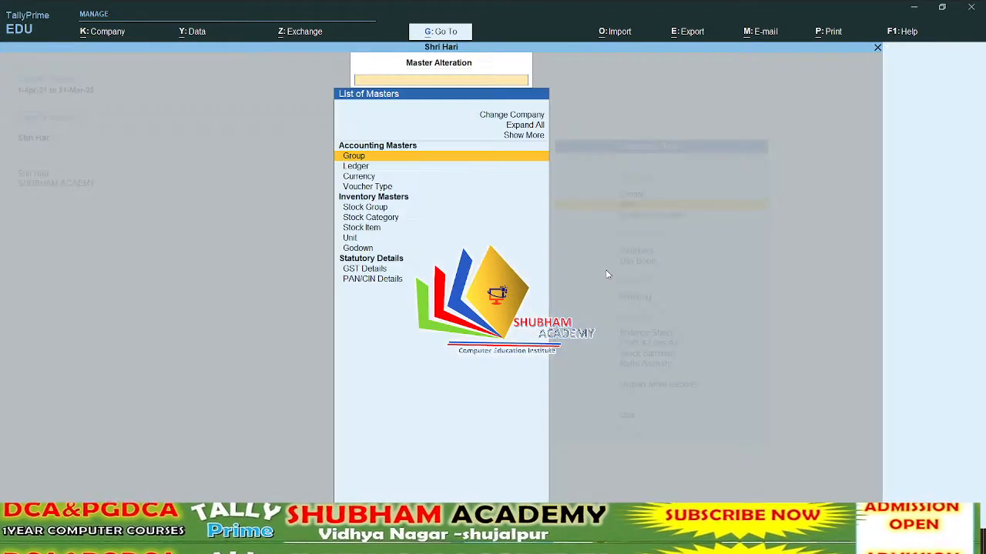
key("Down")
key("Down")
key("Down")
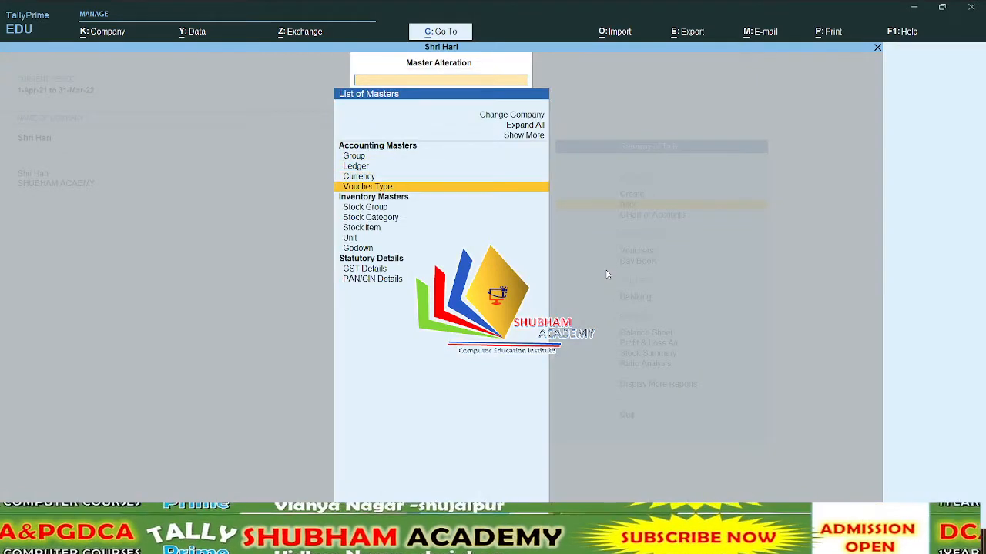
key("Return")
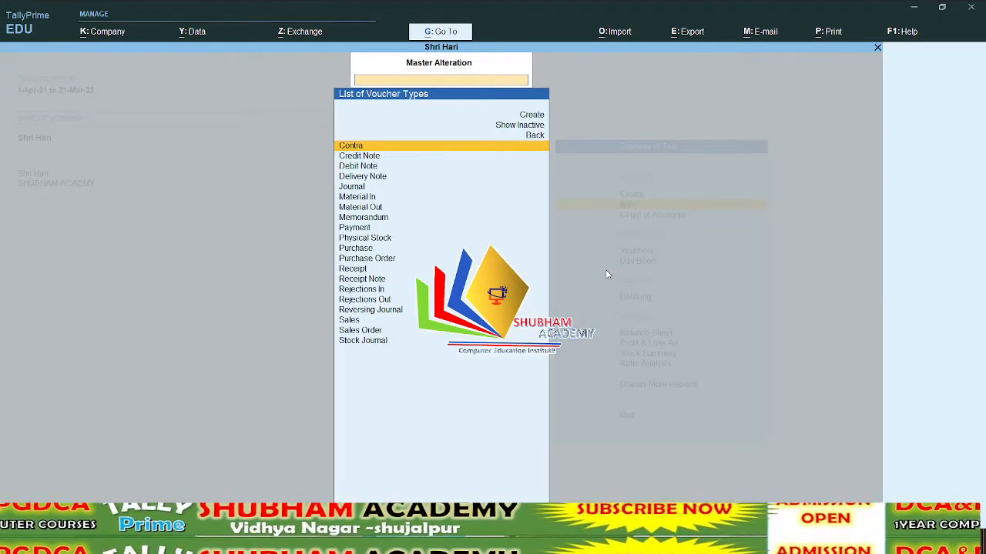
key("Down")
key("Down")
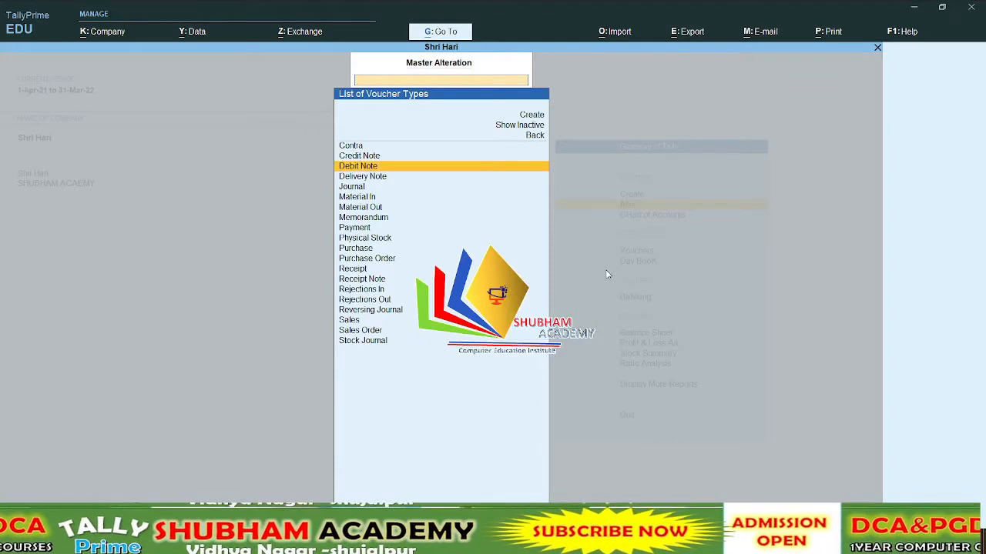
key("Up")
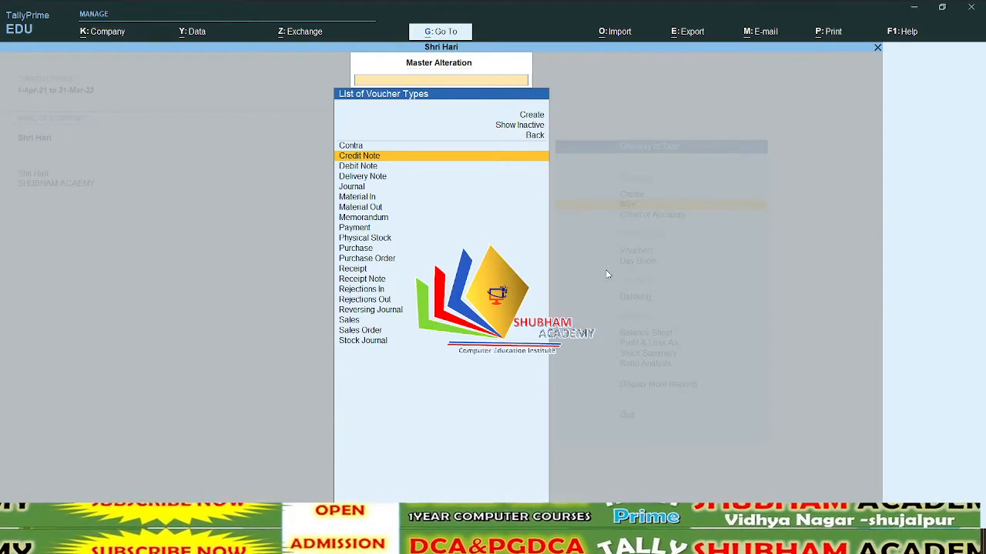
key("Return")
Keep the Credit Note type's general and printing settings and add a voucher class named Interest Class
key("Return")
key("Return")
key("Return")
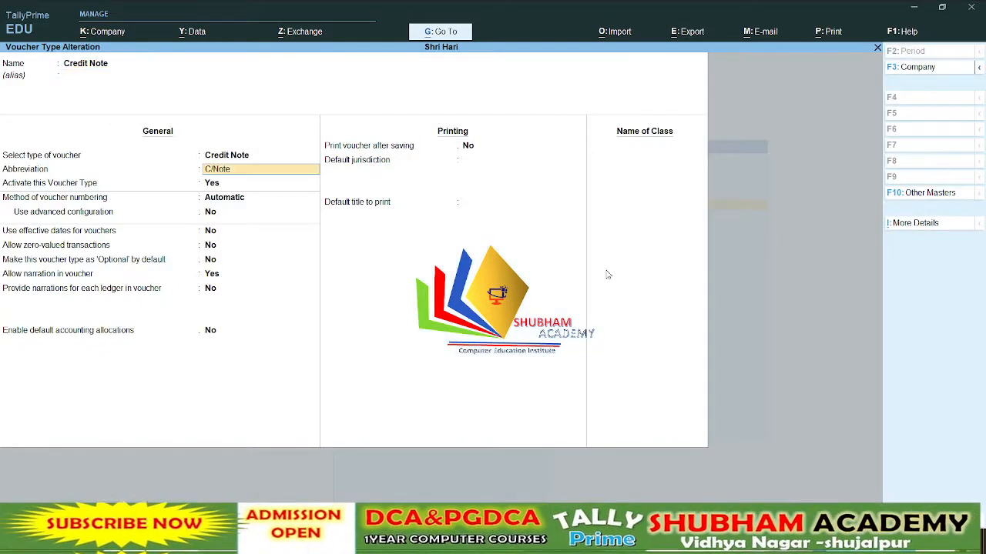
key("Return")
key("Return")
key("Return")
key("Return")
key("Return")
key("Return")
key("Return")
key("Return")
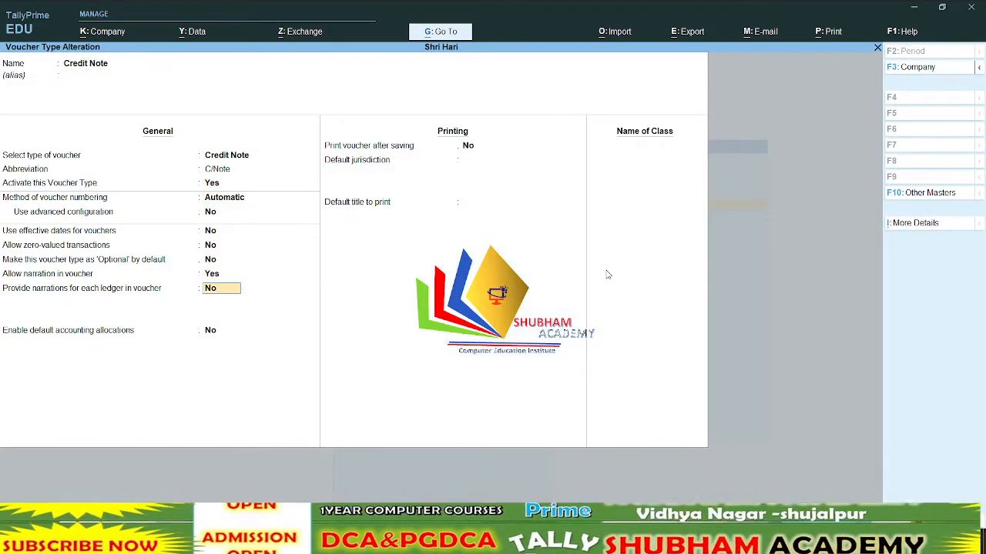
key("Return")
key("Return")
key("Return")
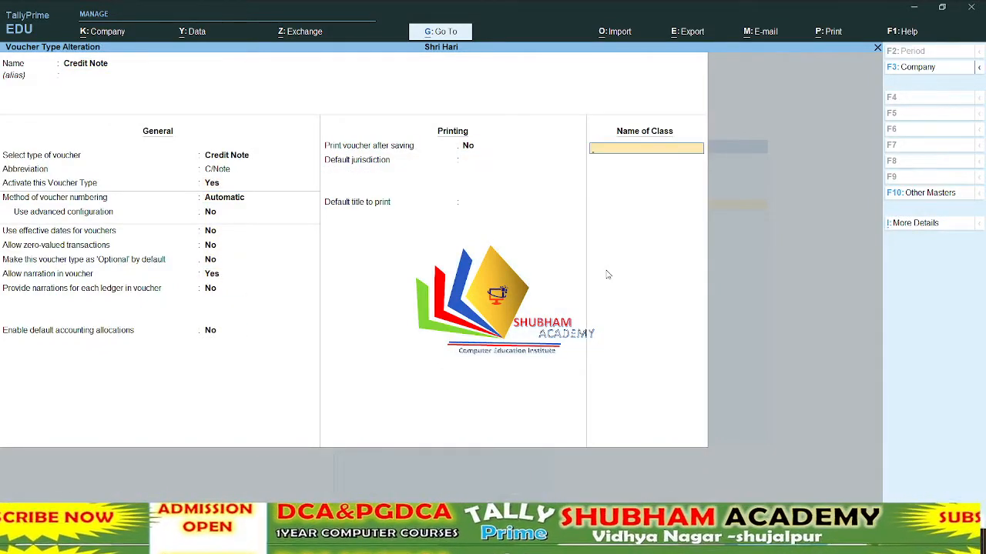
type("Interes")
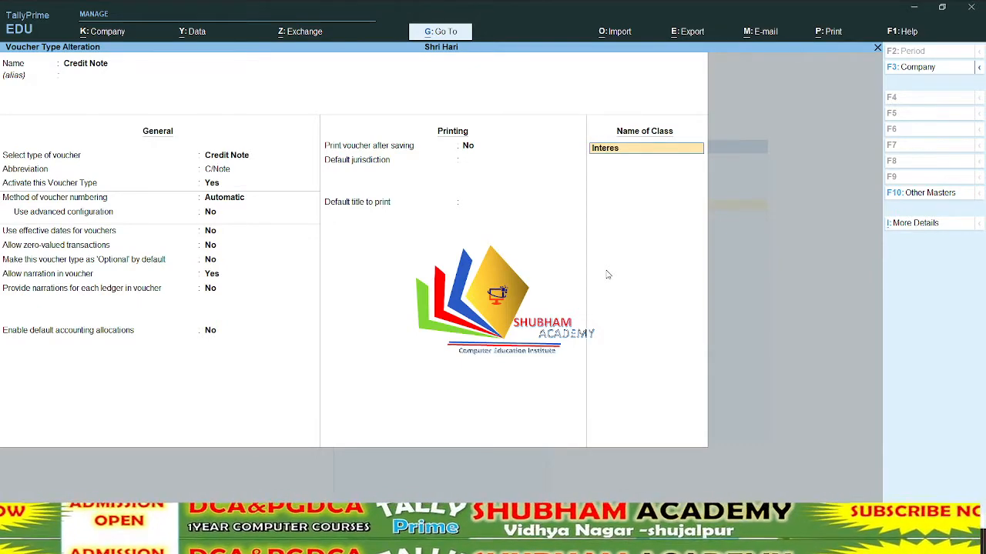
type("t Class")
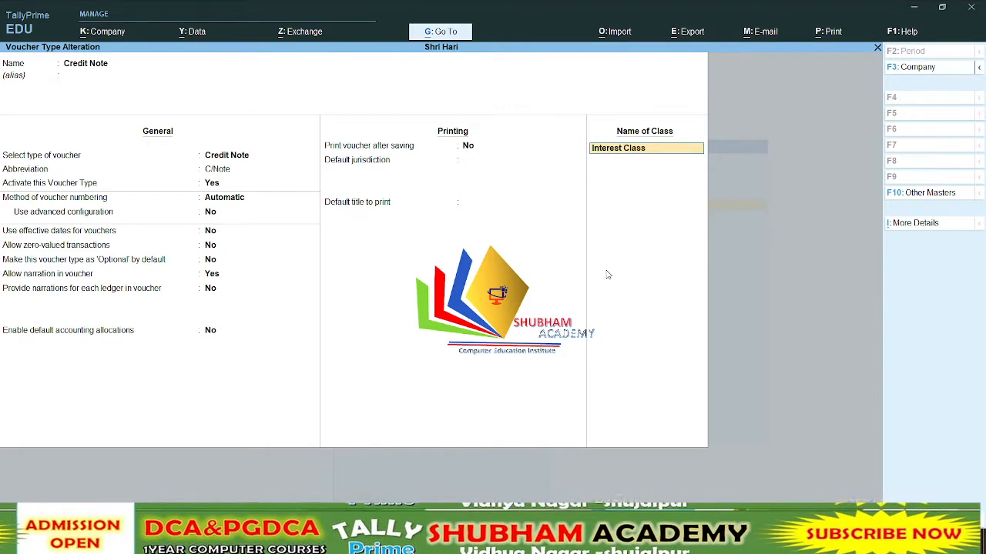
Enable Interest Class for interest accounting without compound interest, and save the Credit Note voucher type
key("Return")
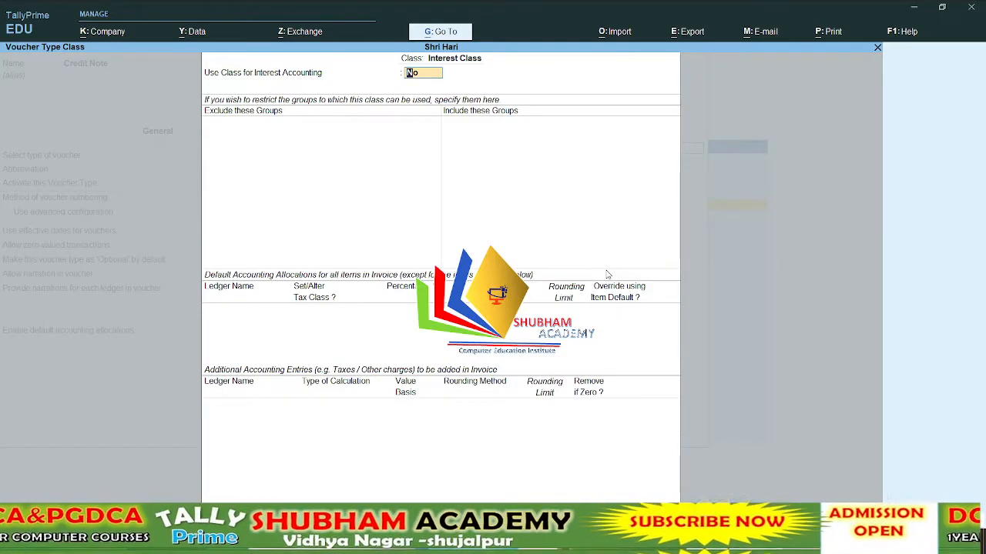
type("y")
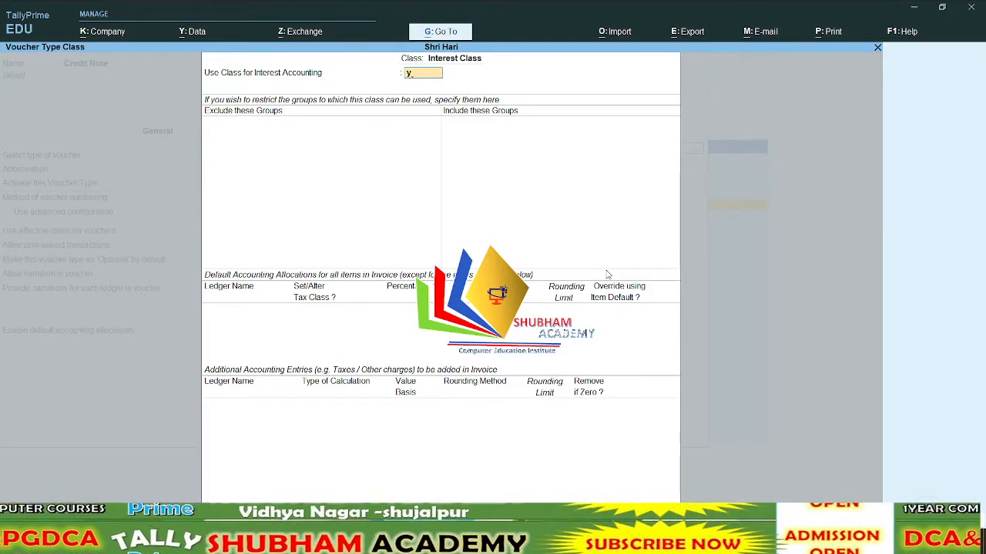
key("Return")
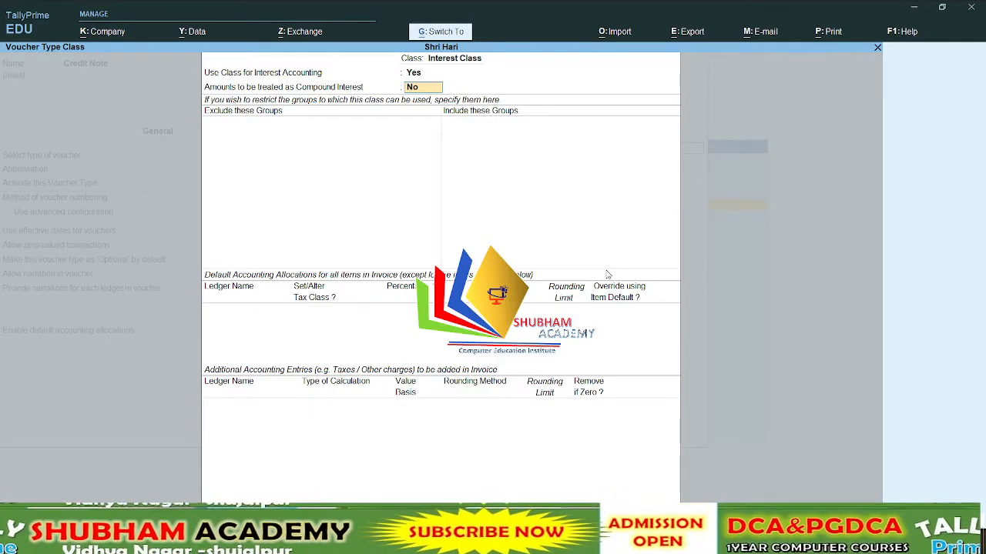
key("Return")
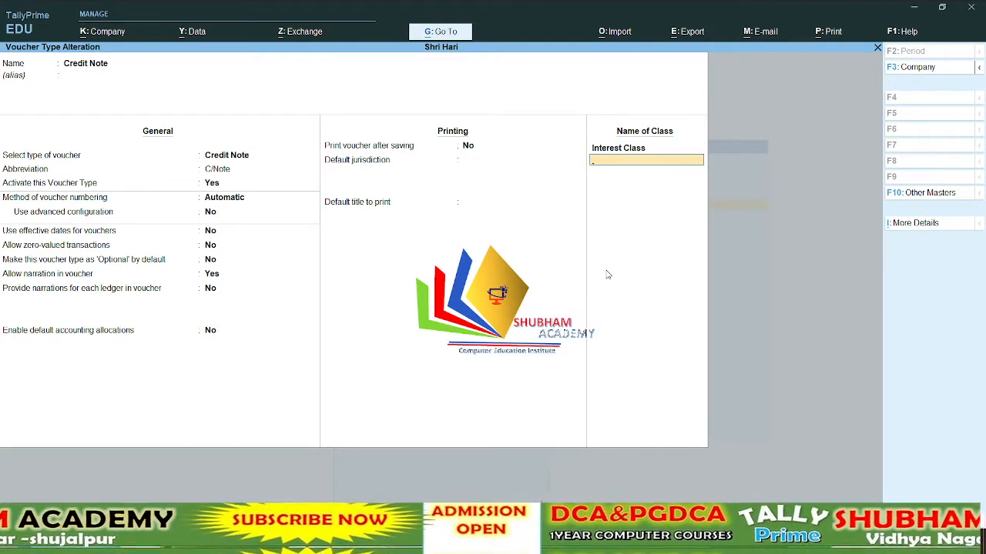
key("Return")
key("Return")
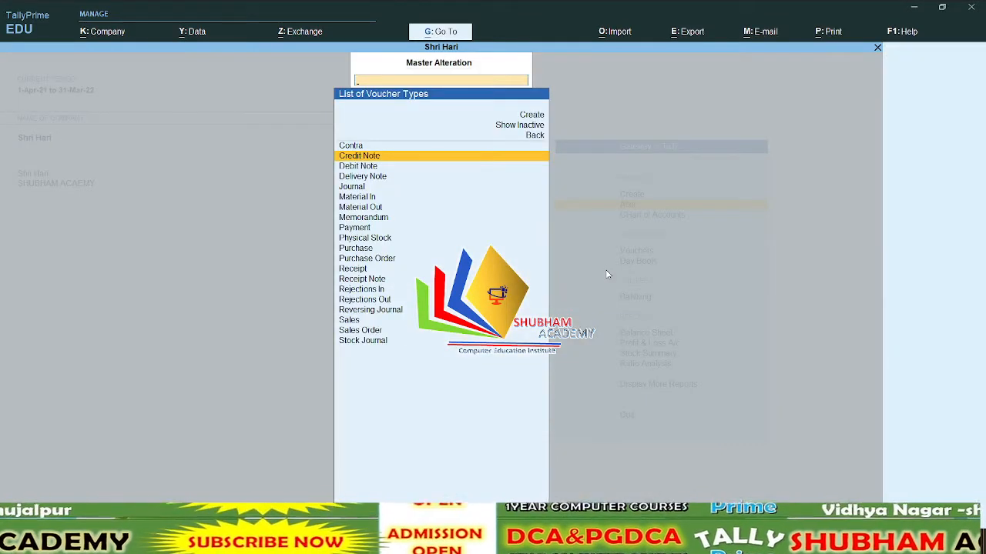
key("Escape")
key("Escape")
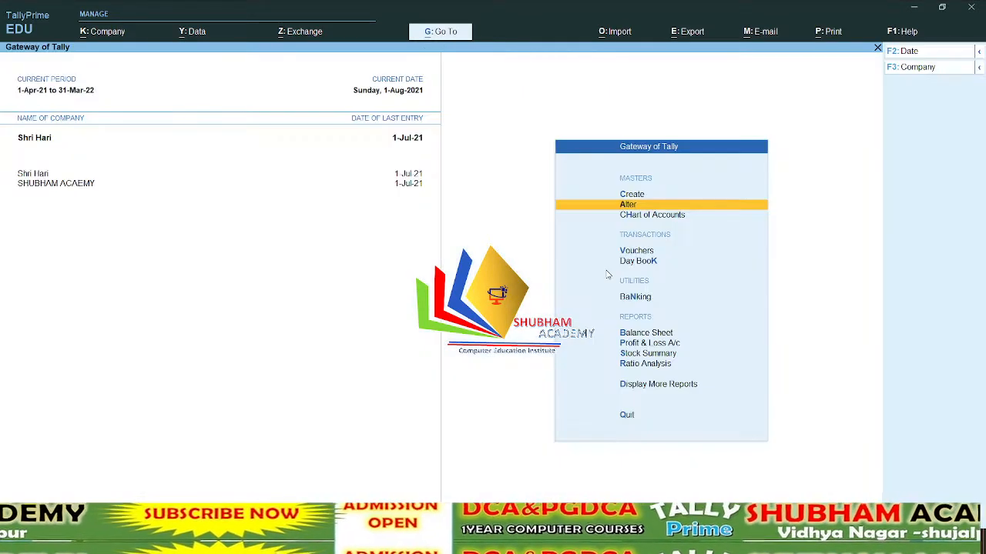
Start a Credit Note voucher using the Interest Class voucher class
key("v")
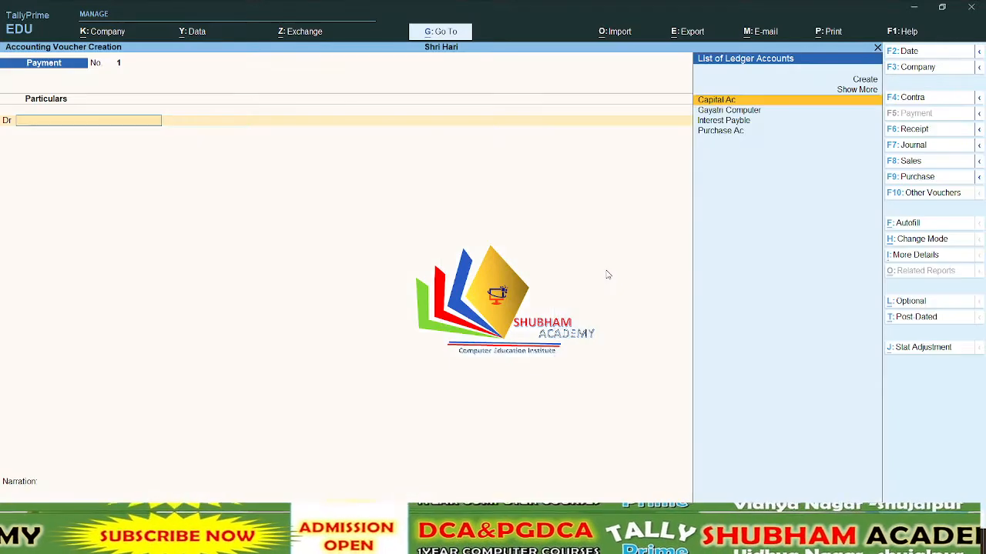
key("F6")
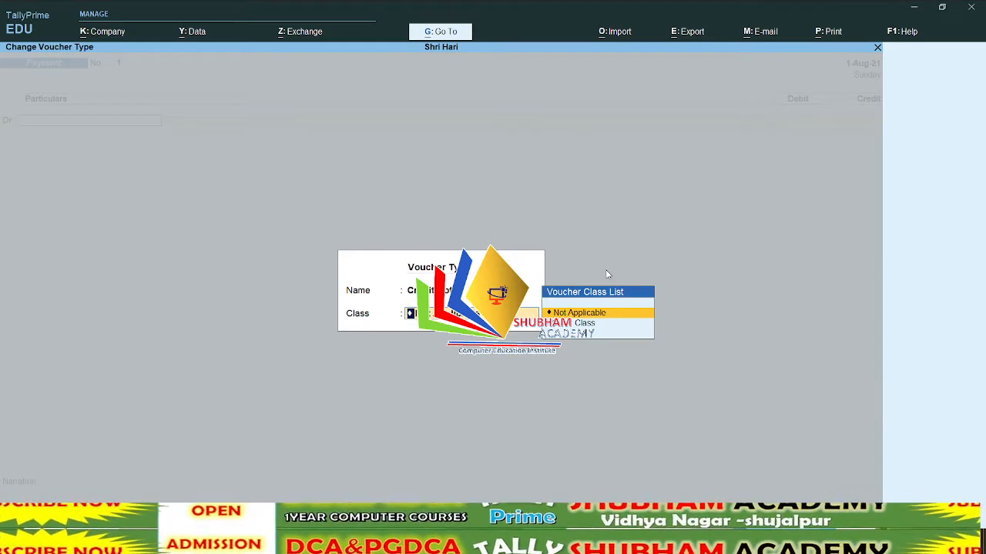
key("Down")
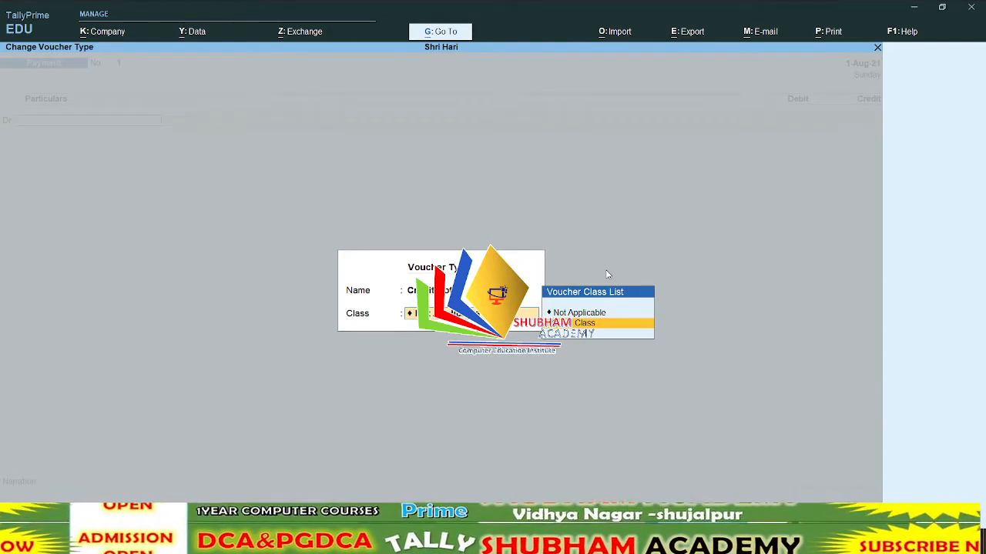
key("Return")
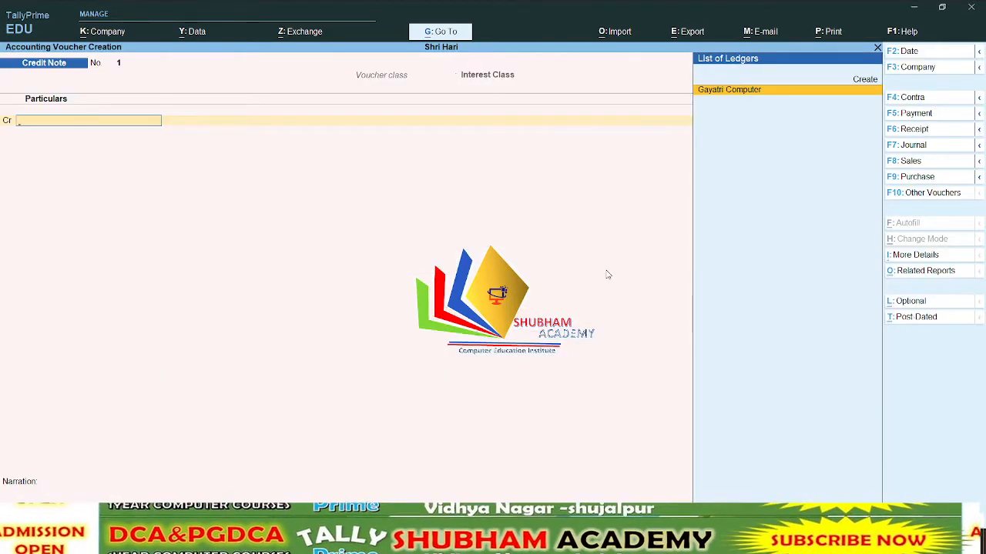
Credit Gayatri Computer with 750 by selecting interest bills 1 and 2, then end the bill list
key("Return")
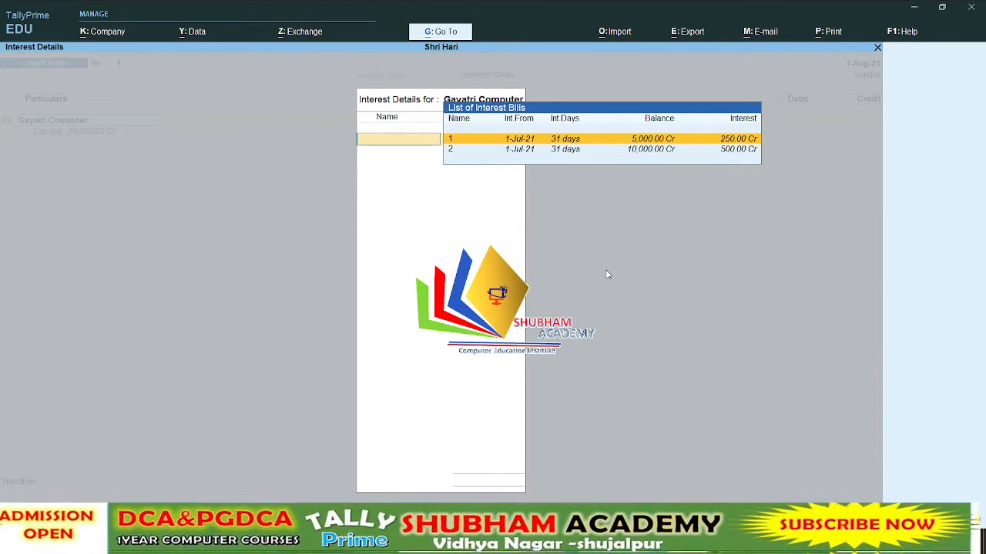
key("Return")
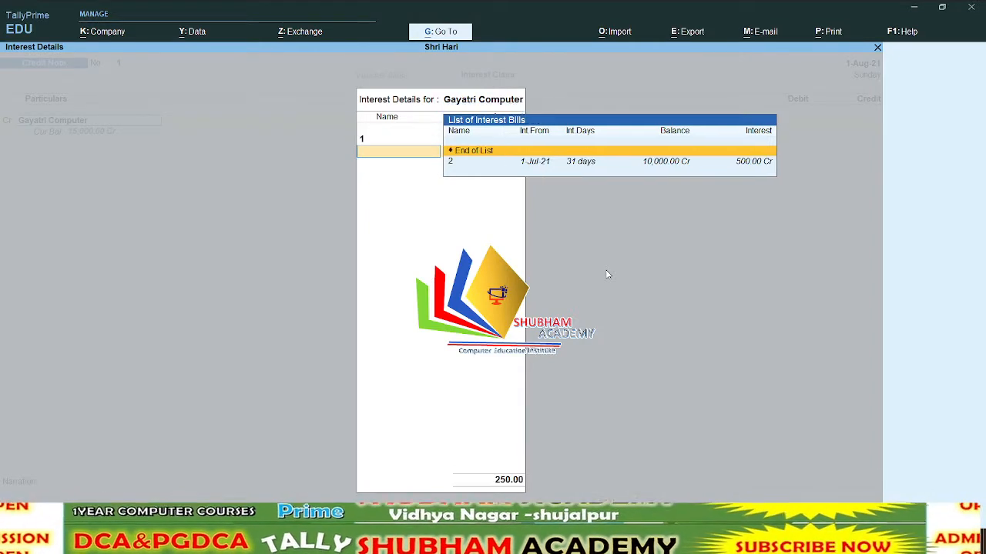
key("Down")
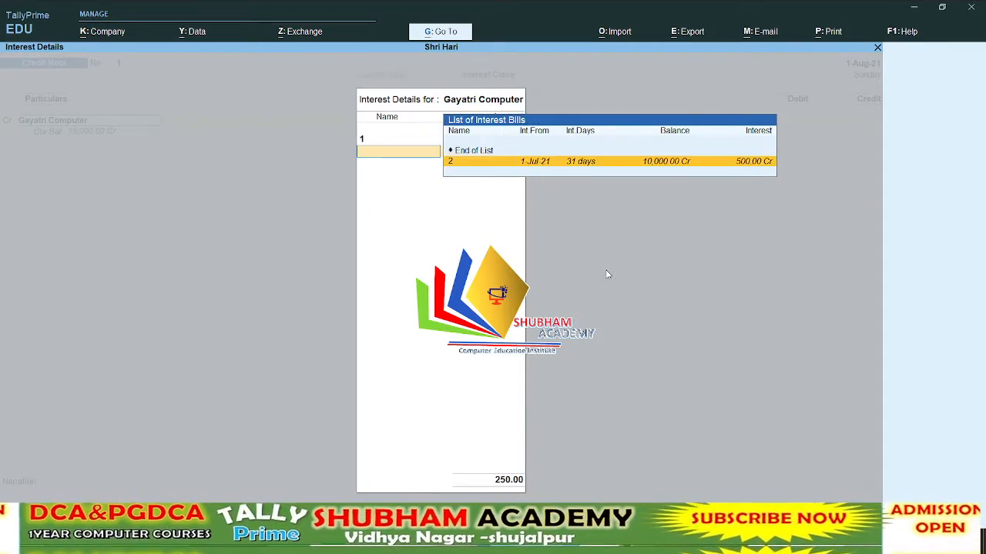
key("Return")
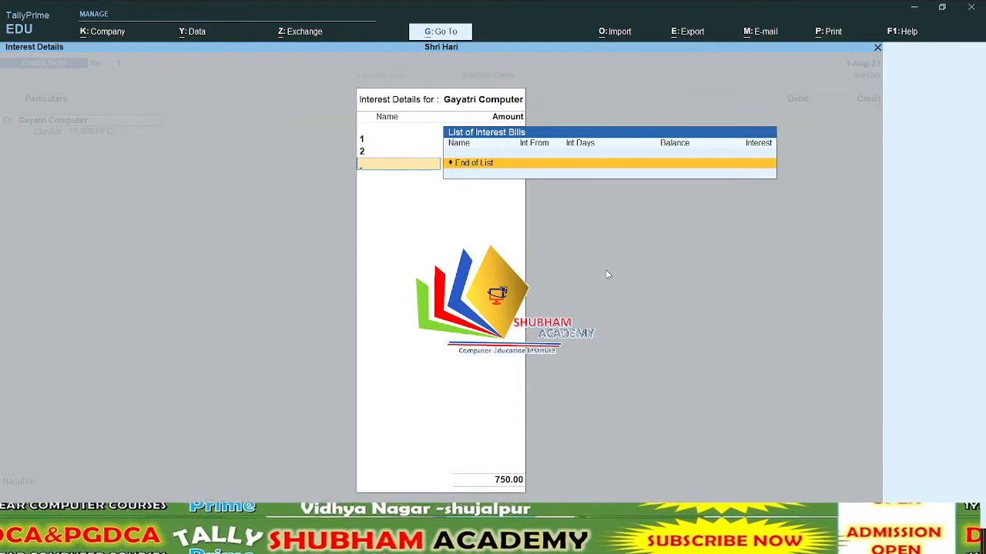
key("Return")
key("Return")
key("Return")
key("Return")
key("Return")
key("Return")
key("Return")
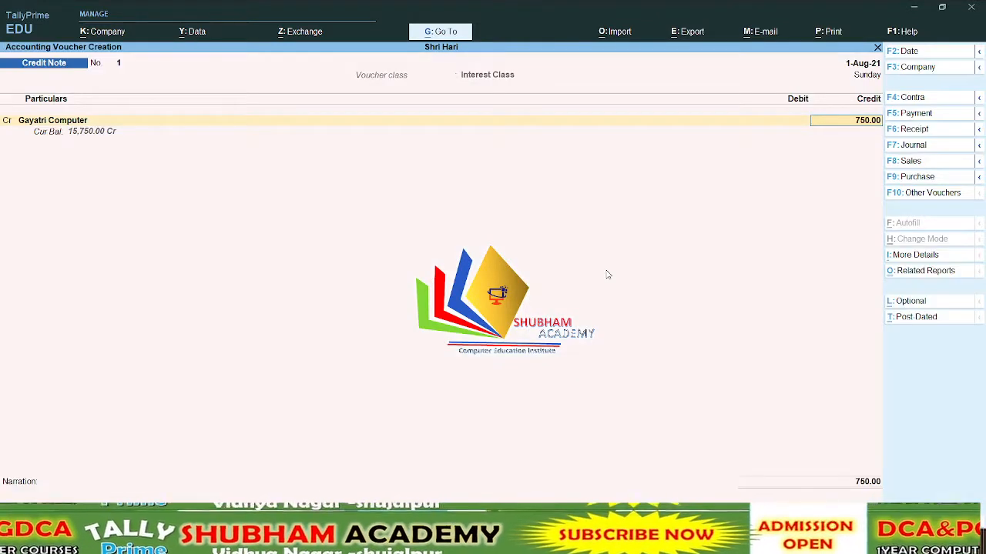
Set Show more configurations to Yes in the voucher configuration and accept the settings
key("F12")
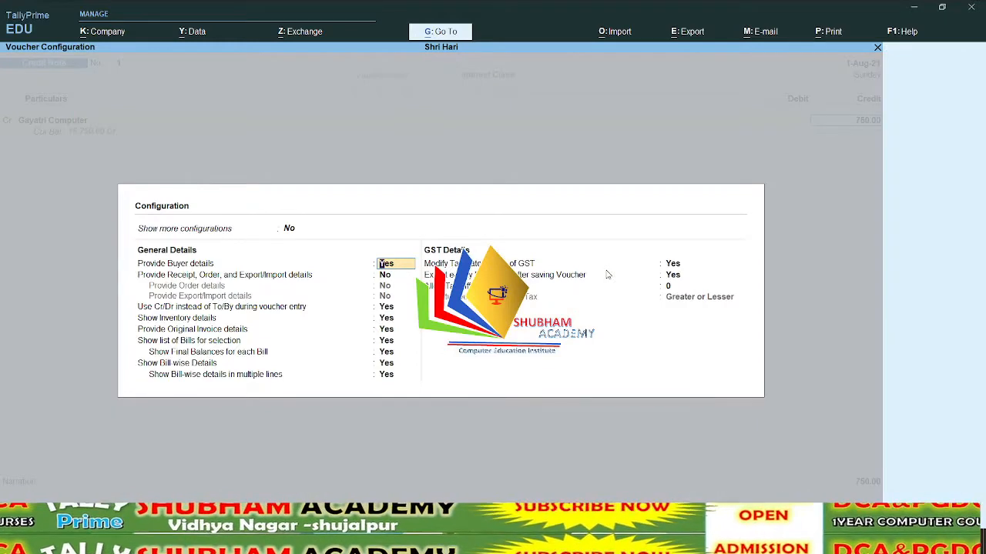
key("Up")
key("y")
key("Down")
key("Down")
key("Down")
key("Down")
key("Down")
key("Down")
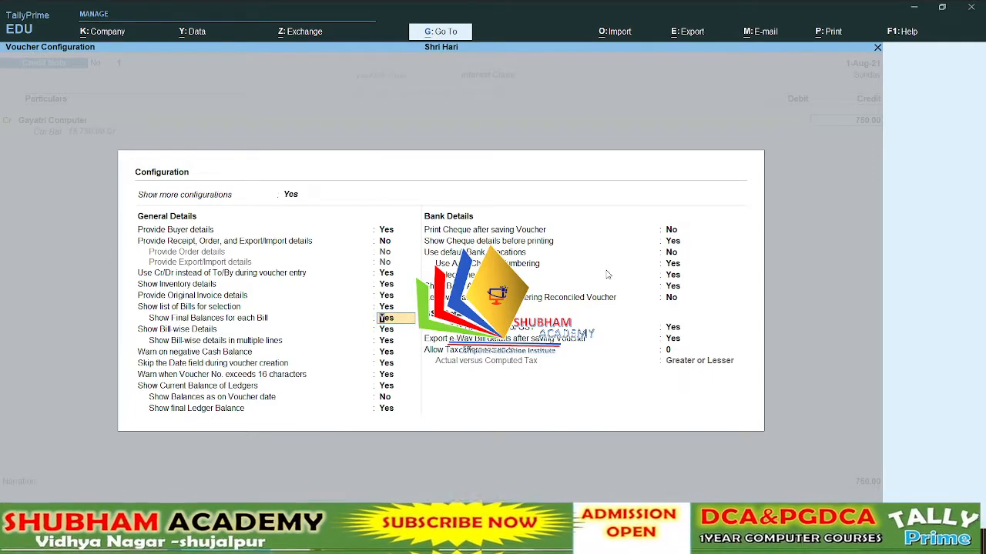
key("ctrl+a")
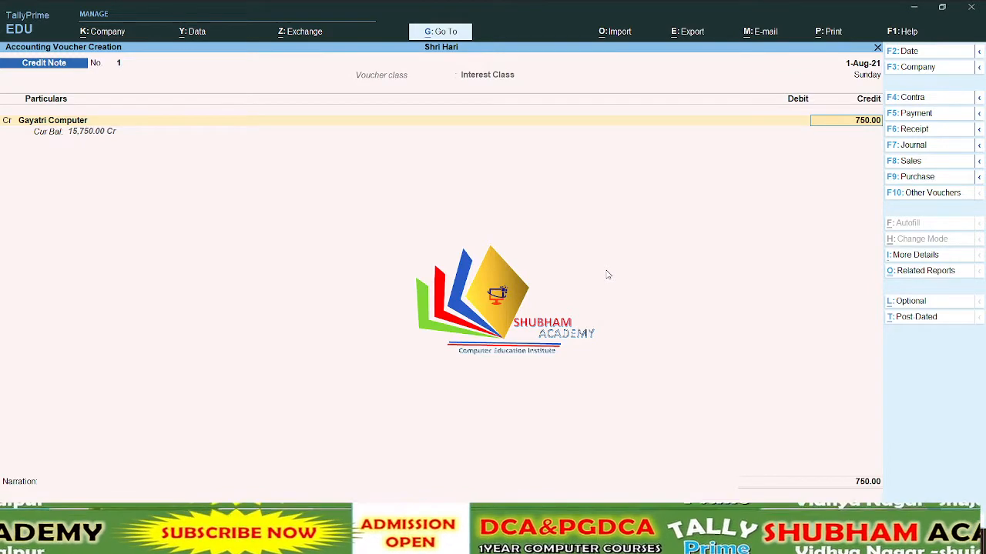
Clear the credit amount, discard the unsaved credit note, and return to the Gateway of Tally
key("BackSpace")
key("Escape")
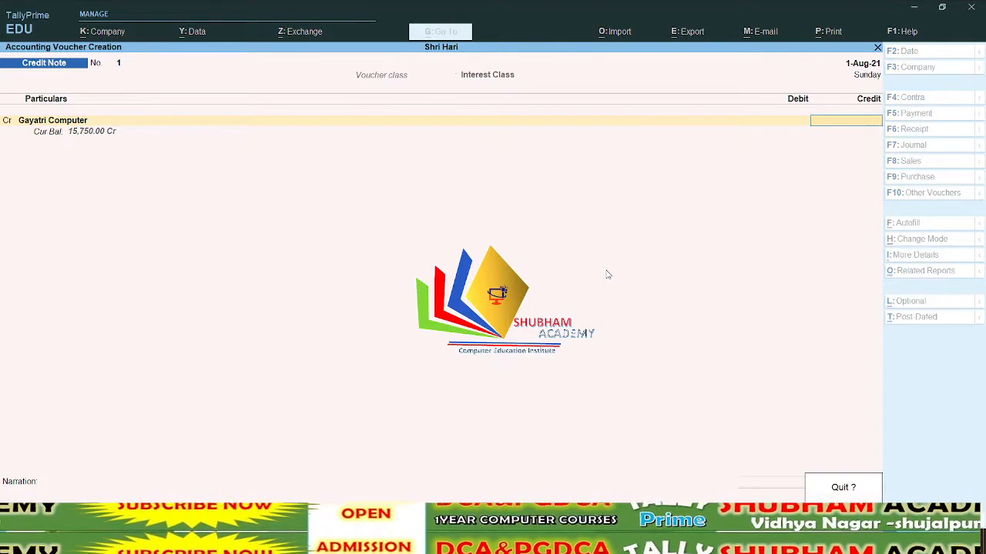
key("Return")
key("Escape")
key("Escape")
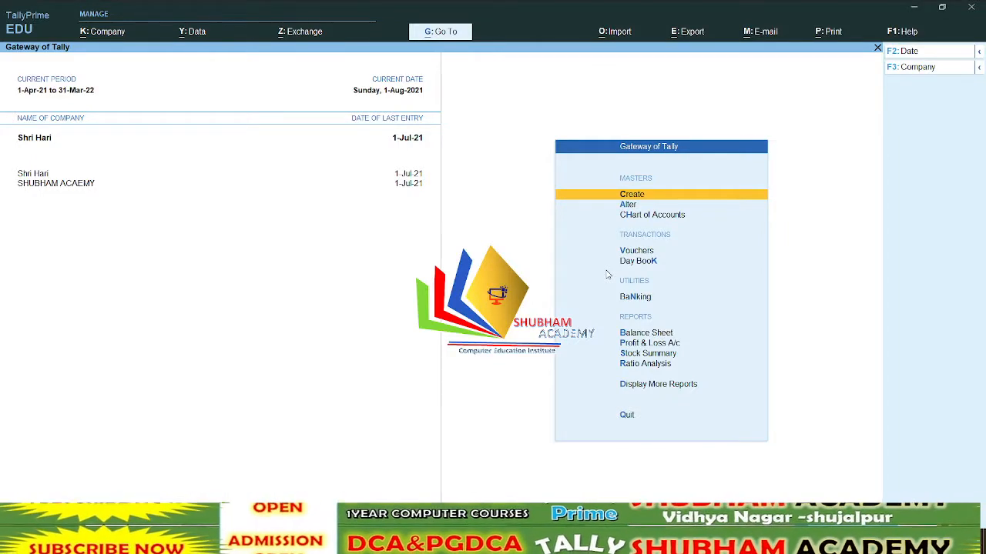
Rename the Gayatri Computer ledger to Gayatri Computer 2% and save the alteration
key("Down")
key("Return")
key("Down")
key("Down")
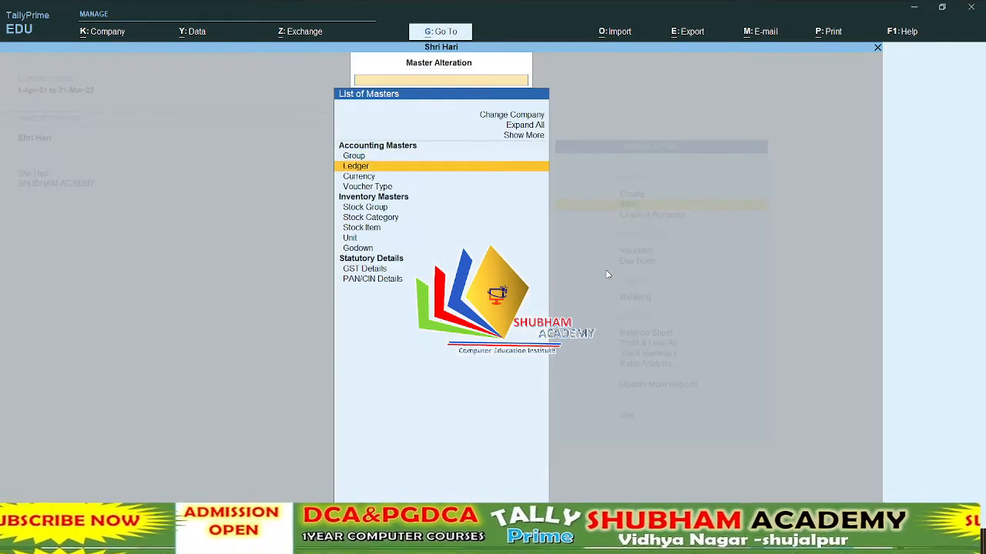
key("Up")
key("Return")
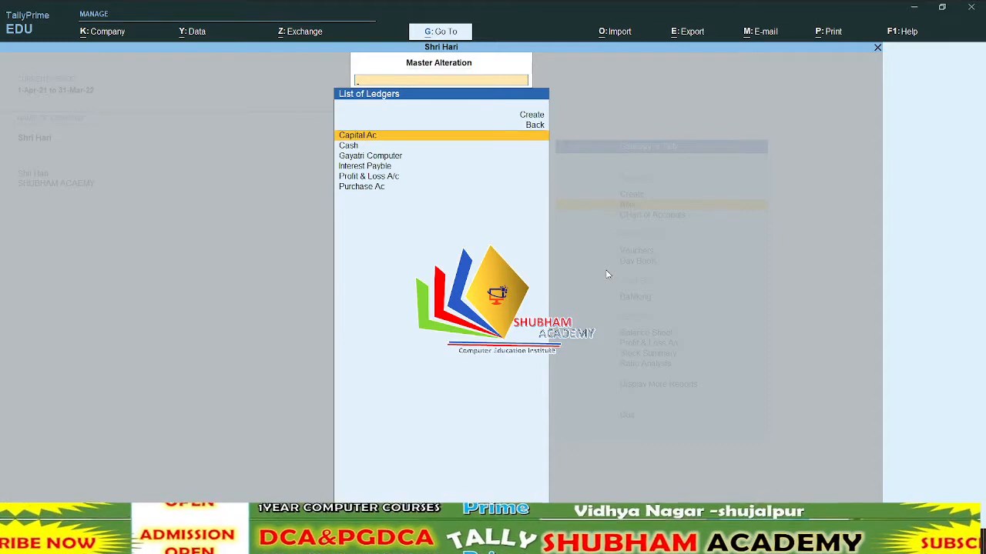
key("Down")
key("Down")
key("Return")
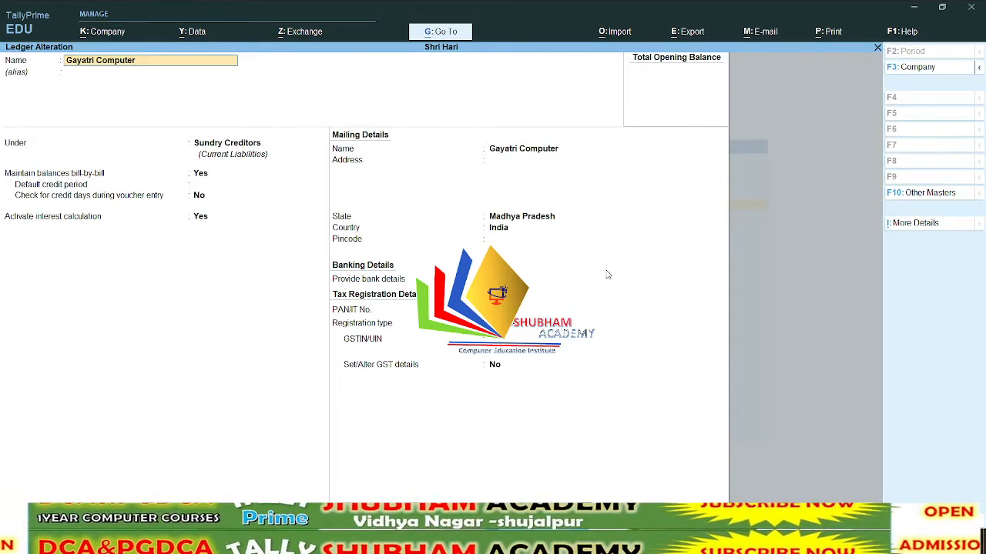
type("2")
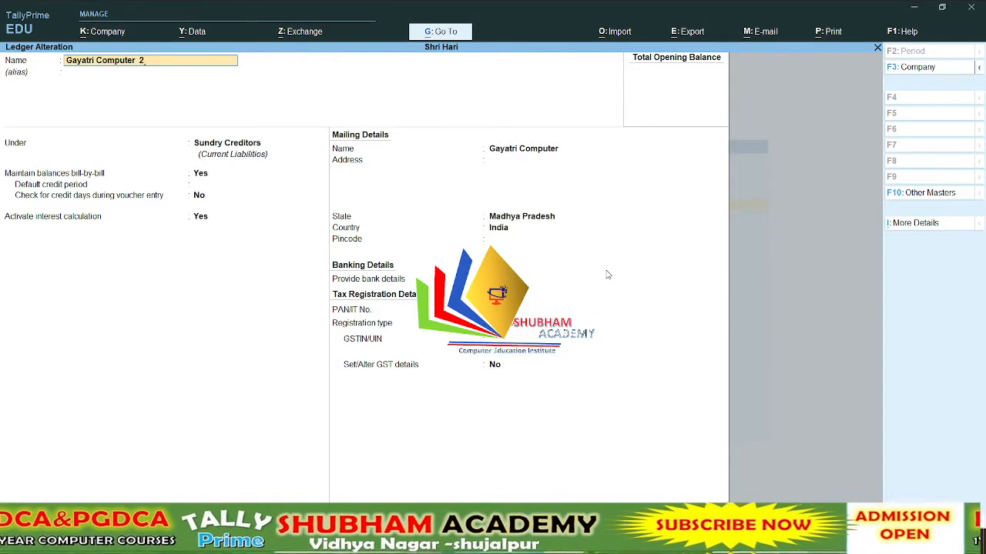
type("%")
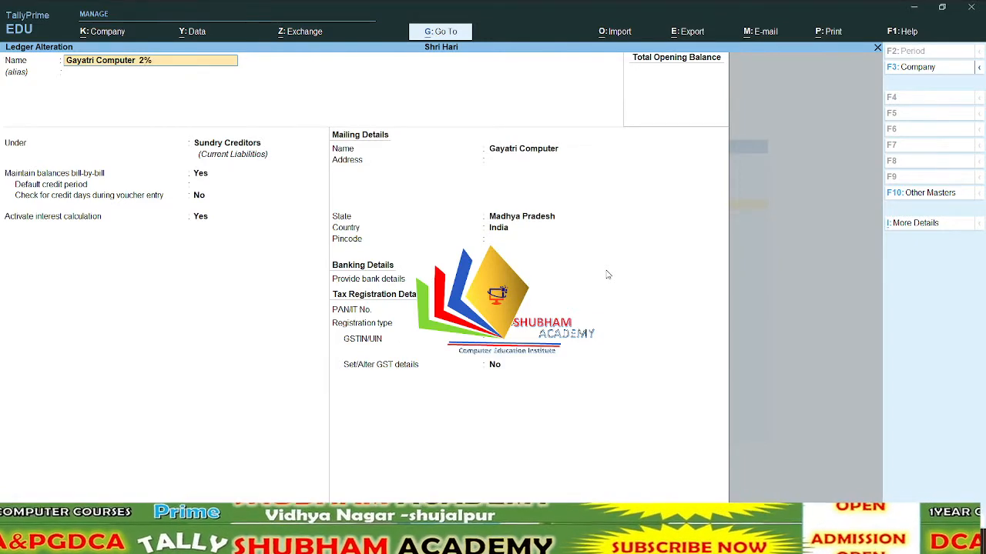
key("Return")
key("Return")
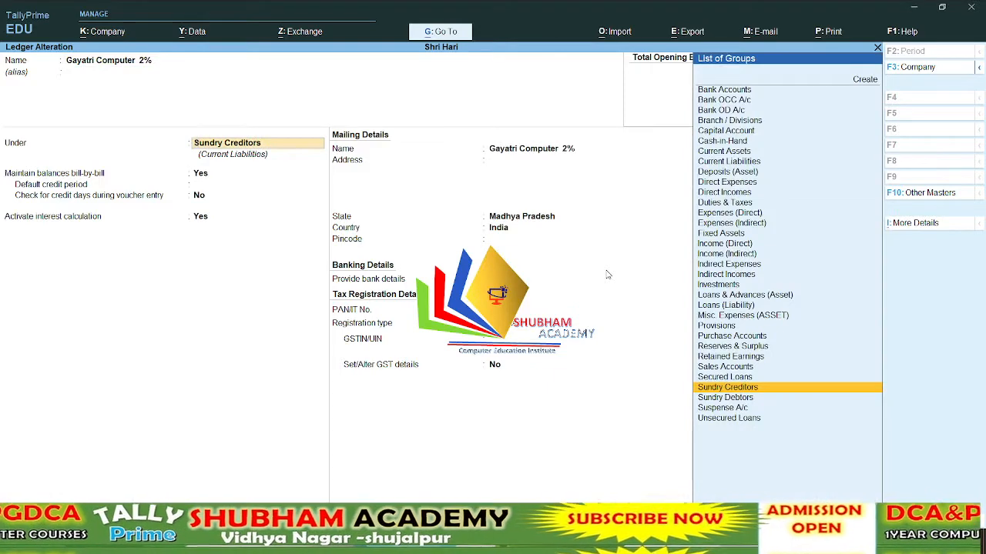
key("ctrl+a")
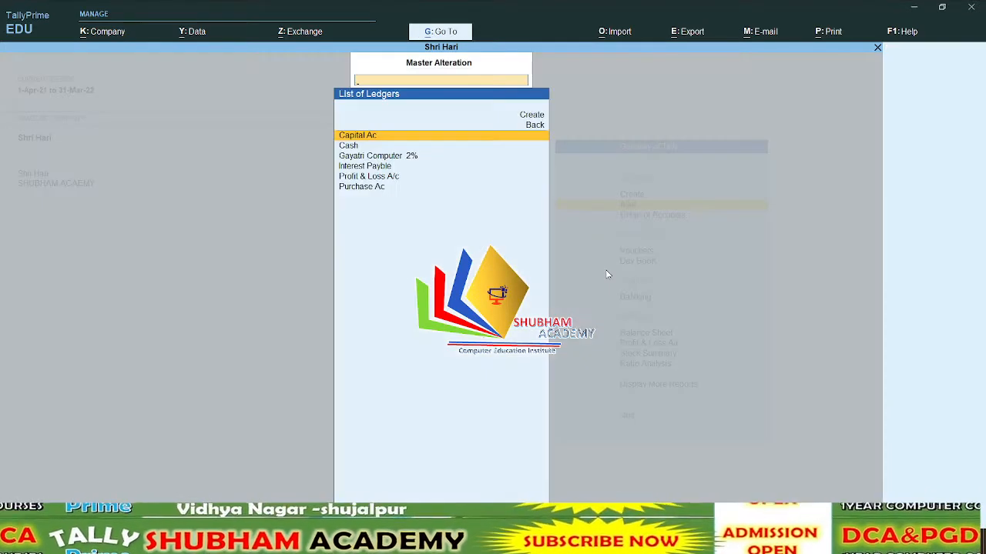
Create a ledger named Gayatri Computer 3% under Sundry Creditors, keeping its balances maintained bill-by-bill
key("Up")
key("Up")
key("Return")
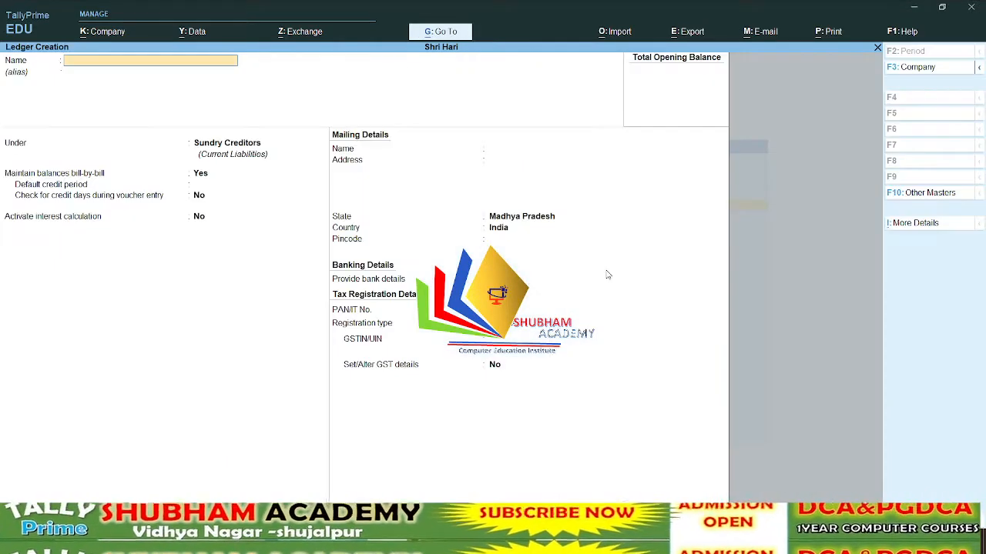
type("G")
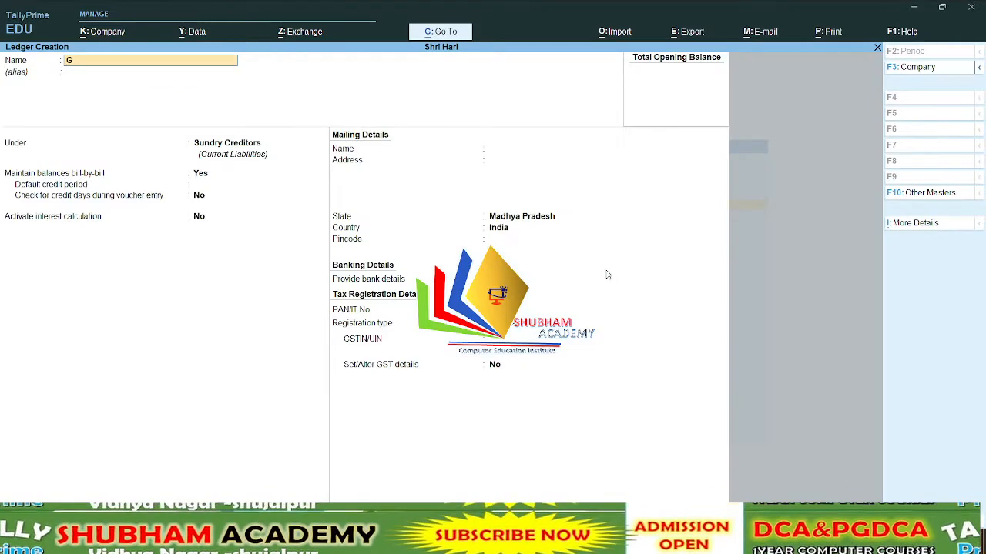
key("BackSpace")
key("BackSpace")
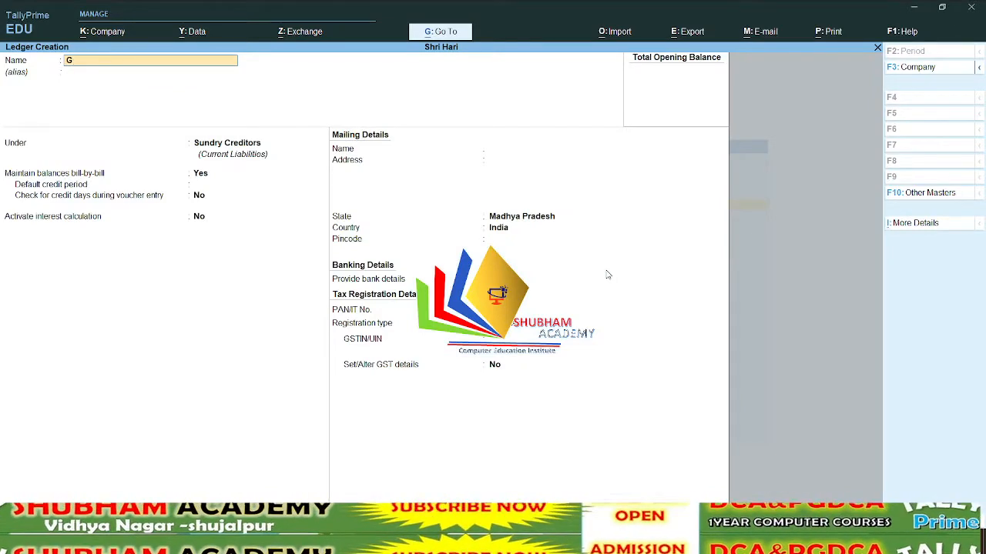
type("ayatri Computer")
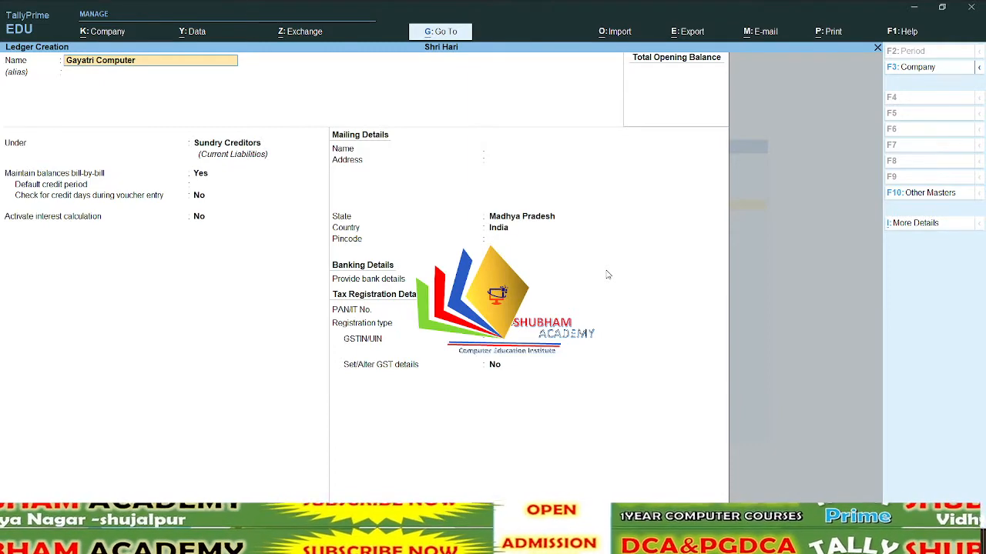
type(" 3%")
key("Return")
key("Return")
key("Return")
key("Return")
key("Return")
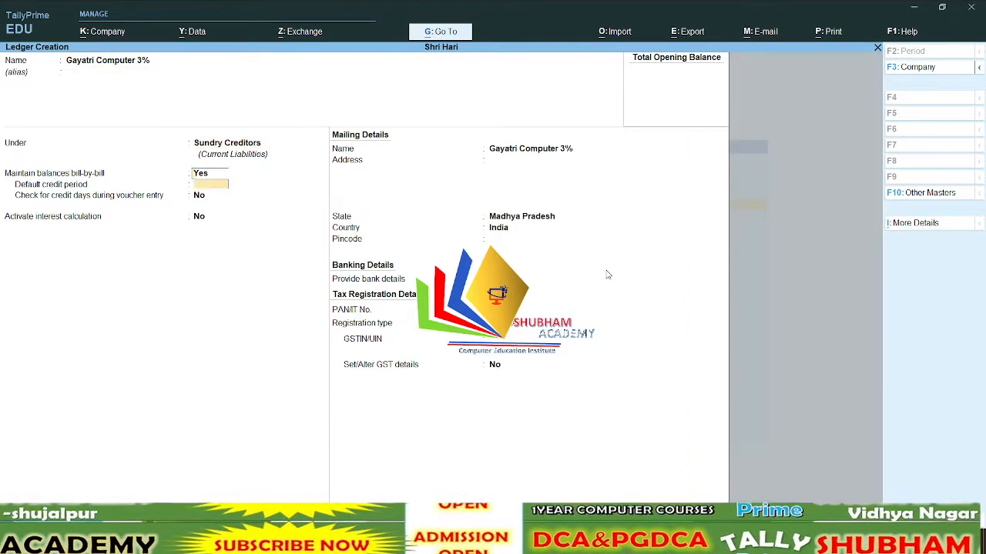
Activate interest calculation for Gayatri Computer 3%, calculating transaction-by-transaction with parameter override and both transaction-date inclusion options set to No
type("y")
key("Return")
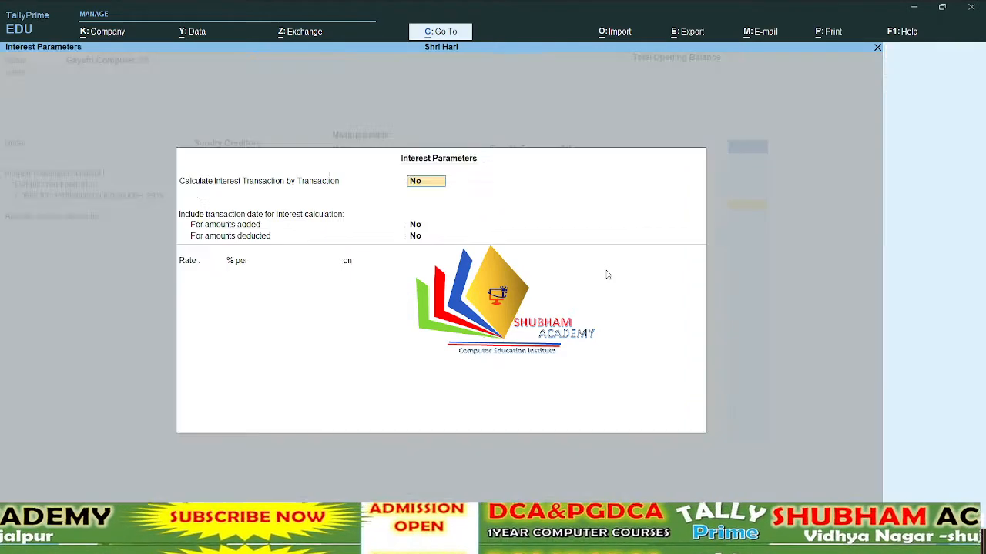
type("y")
key("Return")
type("n")
key("Return")
key("Return")
key("Return")
Set interest to 3% per Calendar Month on Credit Balances Only, always applicable and calculated from the effective date of transaction
type("3")
key("Return")
key("Down")
key("Down")
key("Return")
key("Down")
key("Down")
key("Return")
key("Return")
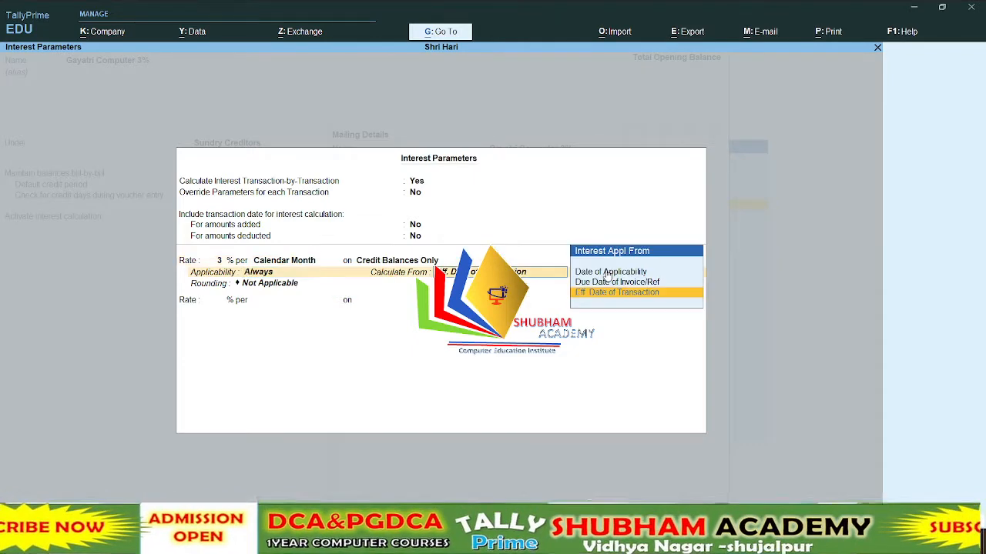
key("Return")
Set Normal Rounding with a limit of 1 for the interest and save the Gayatri Computer 3% ledger
key("Down")
key("Down")
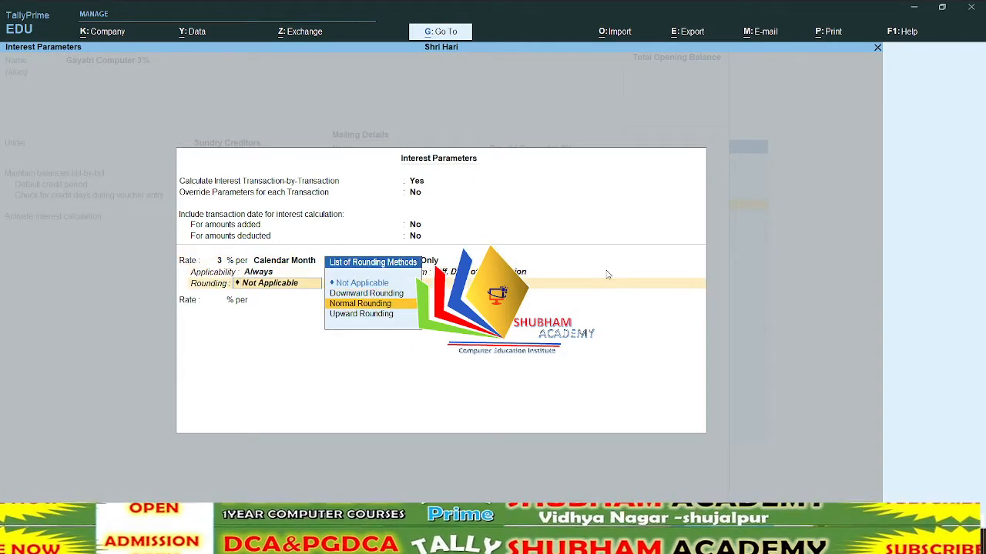
key("Return")
key("Return")
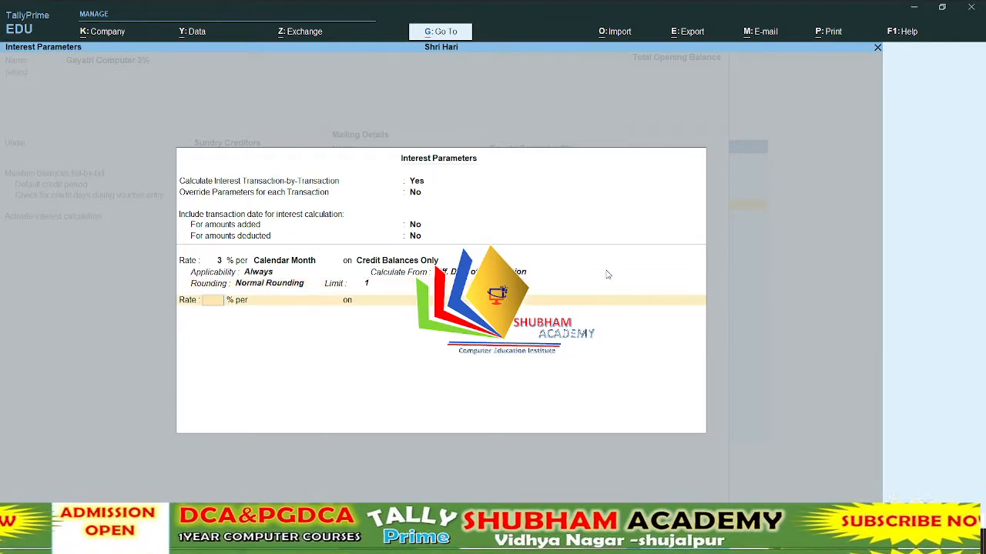
key("Return")
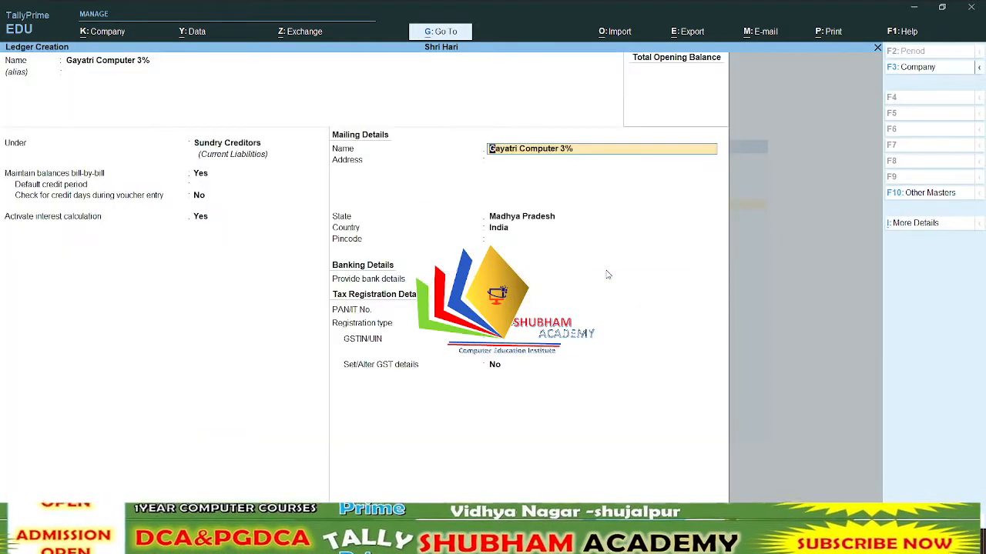
key("ctrl+a")
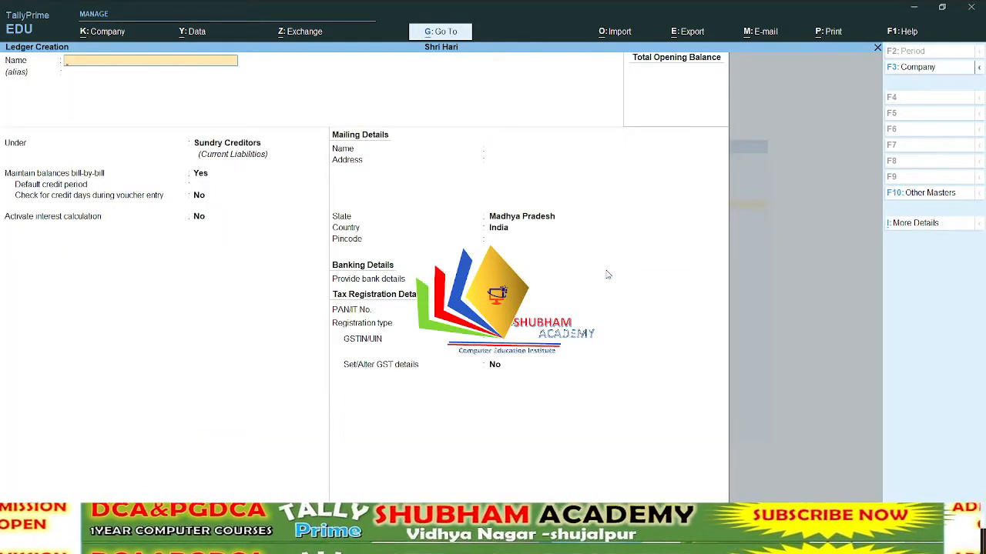
Leave ledger creation and open the interest parameters of the Gayatri Computer 2% ledger for alteration
key("Escape")
key("Down")
key("Down")
key("Down")
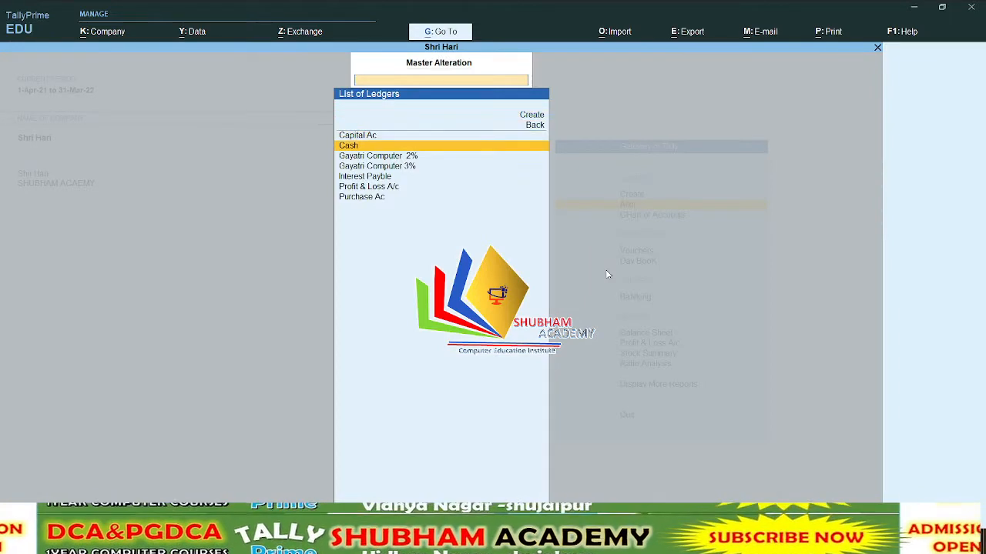
key("Return")
key("Return")
key("Return")
key("Return")
key("Return")
key("Return")
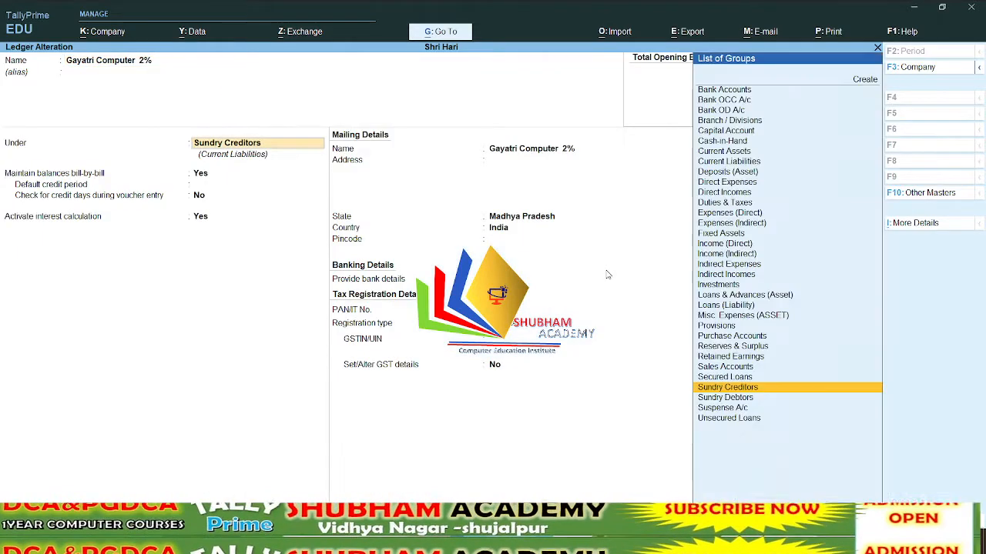
key("Return")
key("Return")
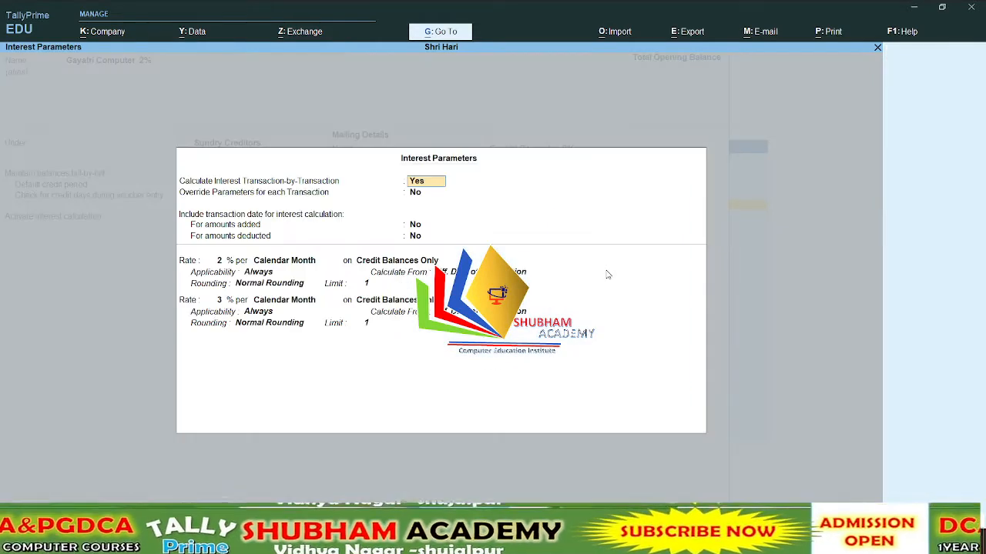
Remove the second, 3% rate from the Gayatri Computer 2% interest parameters by clearing it, and save the ledger
key("Return")
key("Return")
key("Return")
key("Return")
key("Return")
key("Return")
key("Return")
key("Return")
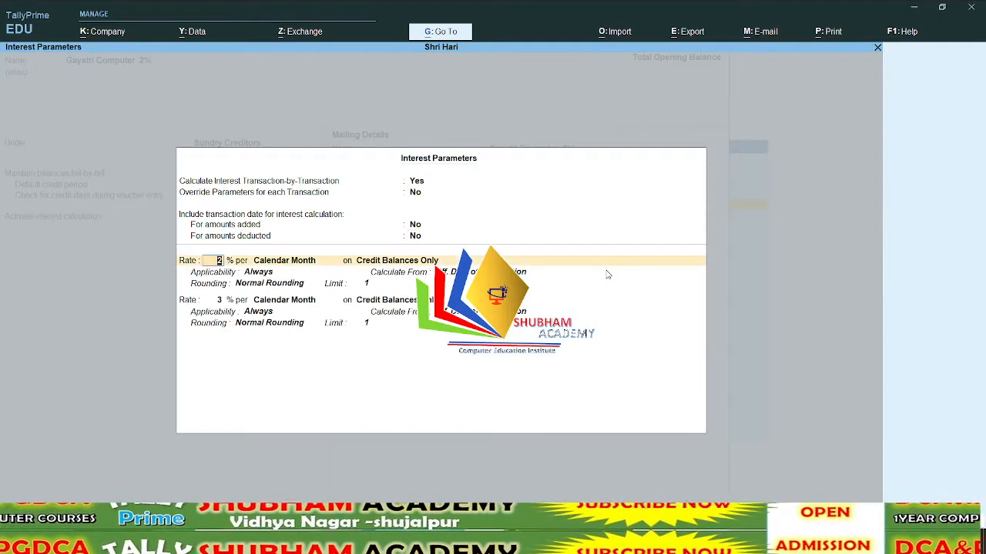
key("Return")
key("Return")
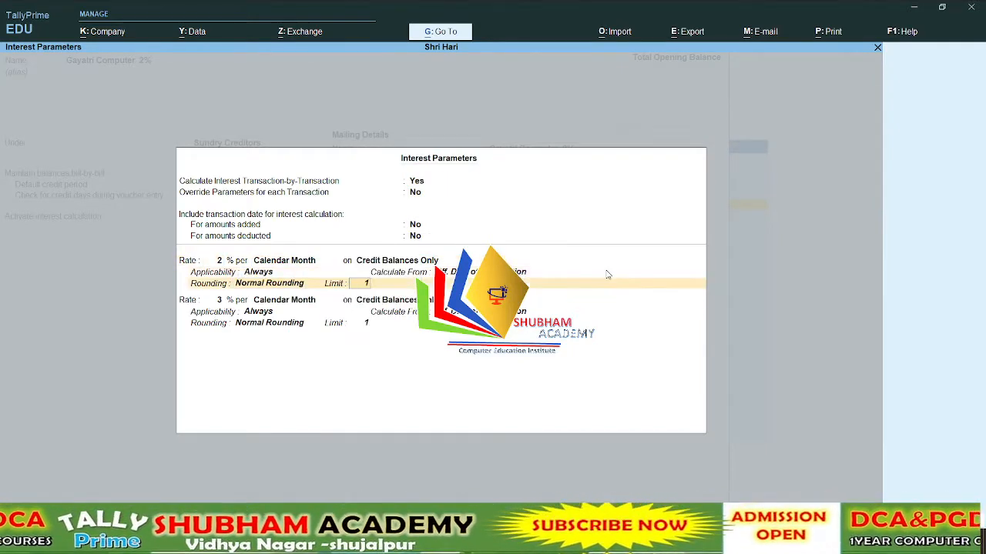
key("Return")
key("Return")
key("BackSpace")
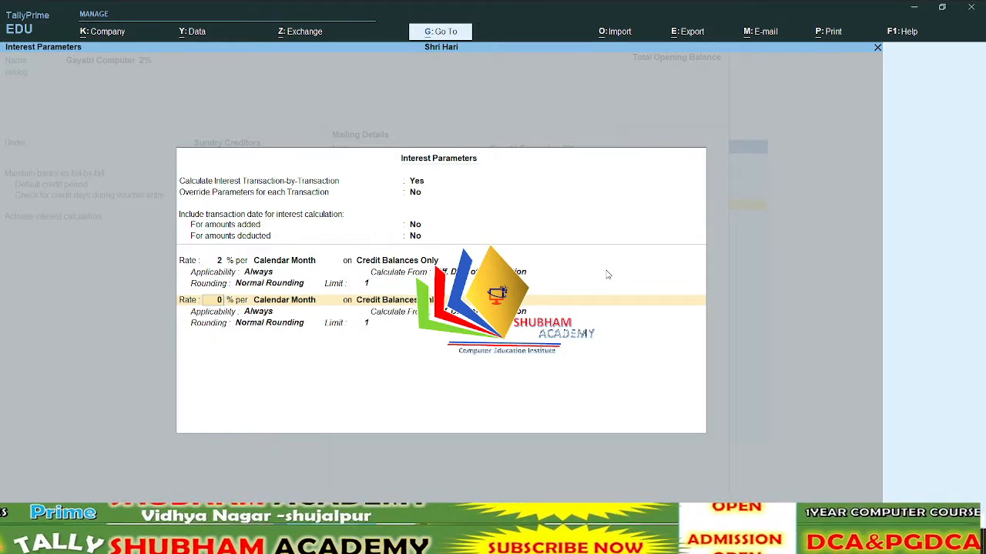
key("Return")
key("Return")
key("Return")
key("Return")
key("ctrl+a")
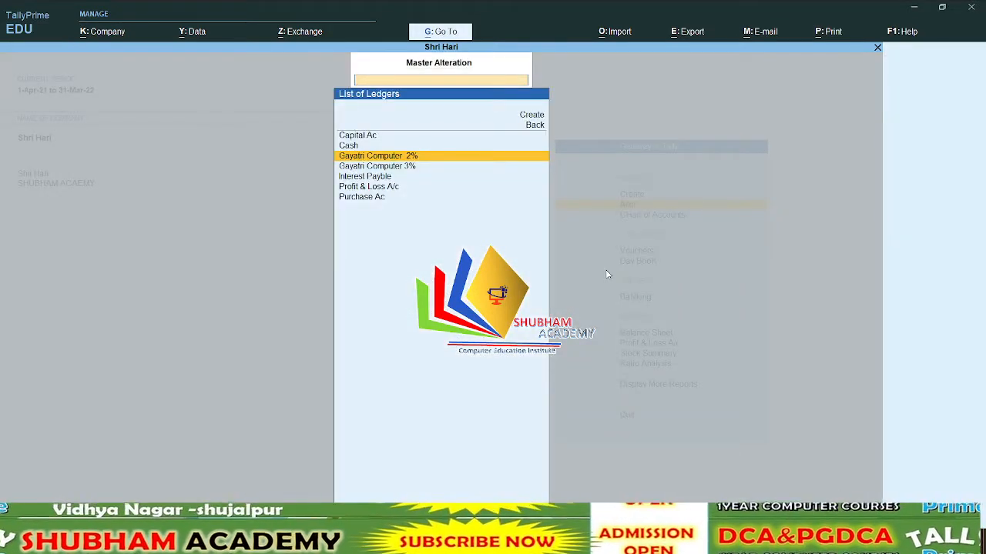
Reopen the Gayatri Computer 2% ledger and check the rates in its interest parameters
key("Return")
key("Return")
key("Return")
key("Return")
key("Return")
key("Return")
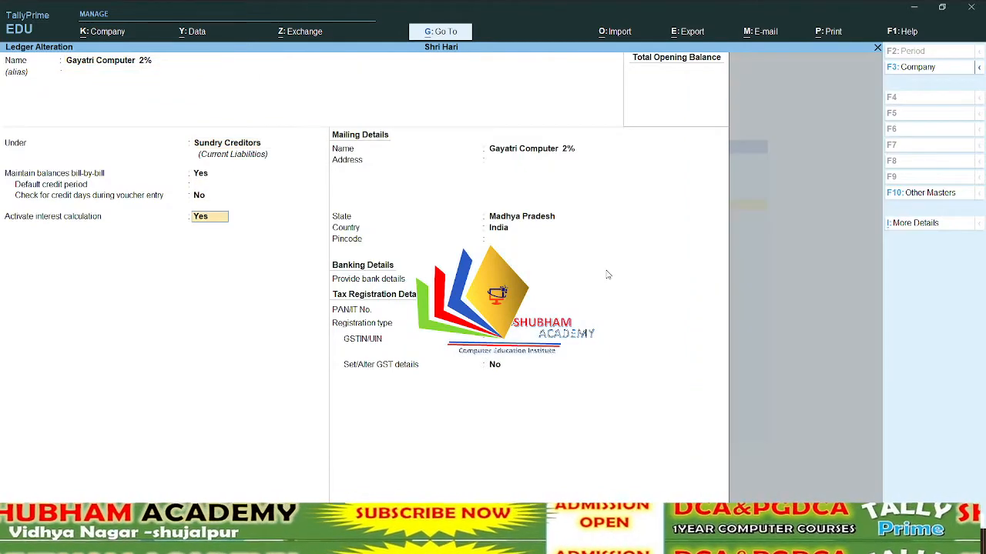
key("Return")
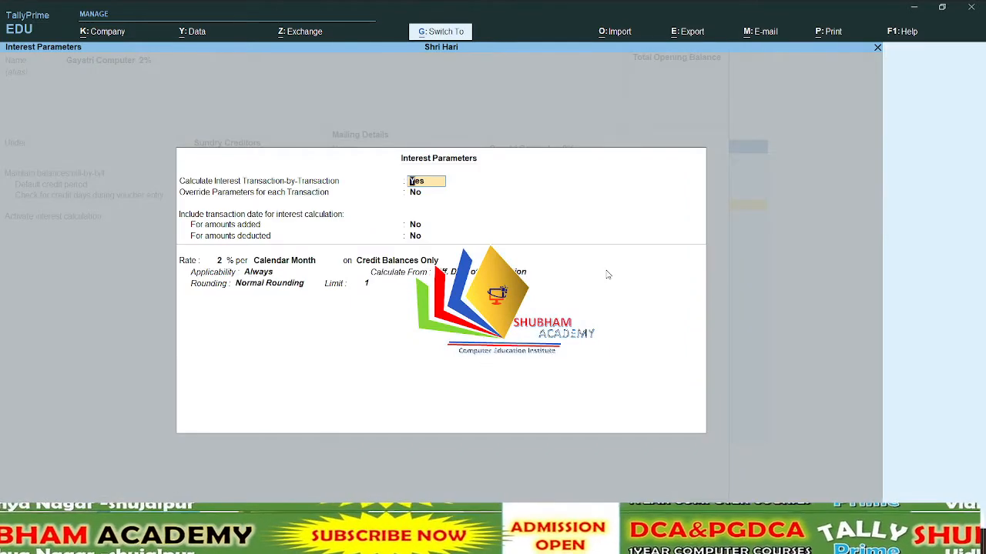
key("ctrl+a")
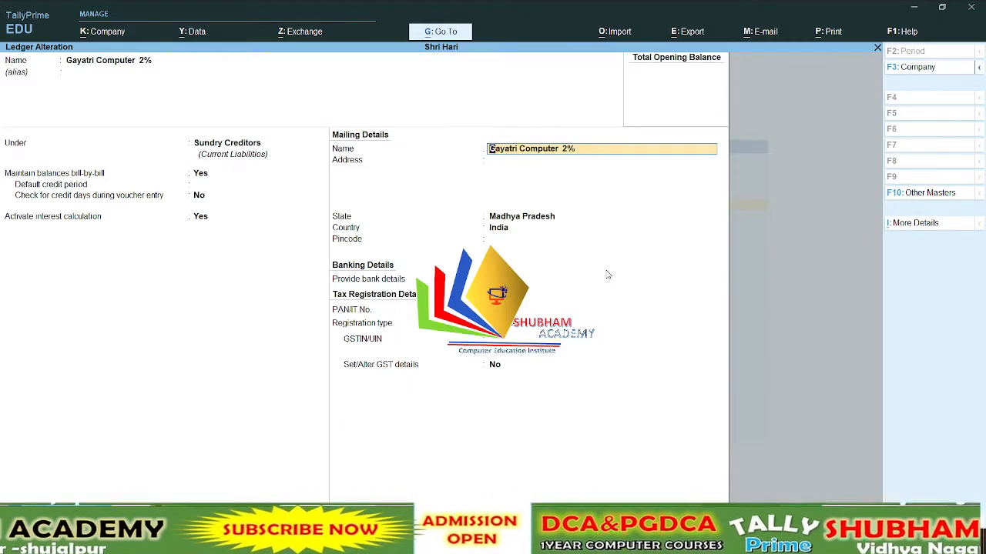
Clear the mailing name of the Gayatri Computer 2% ledger, save it, and return to the Gateway of Tally
key("BackSpace")
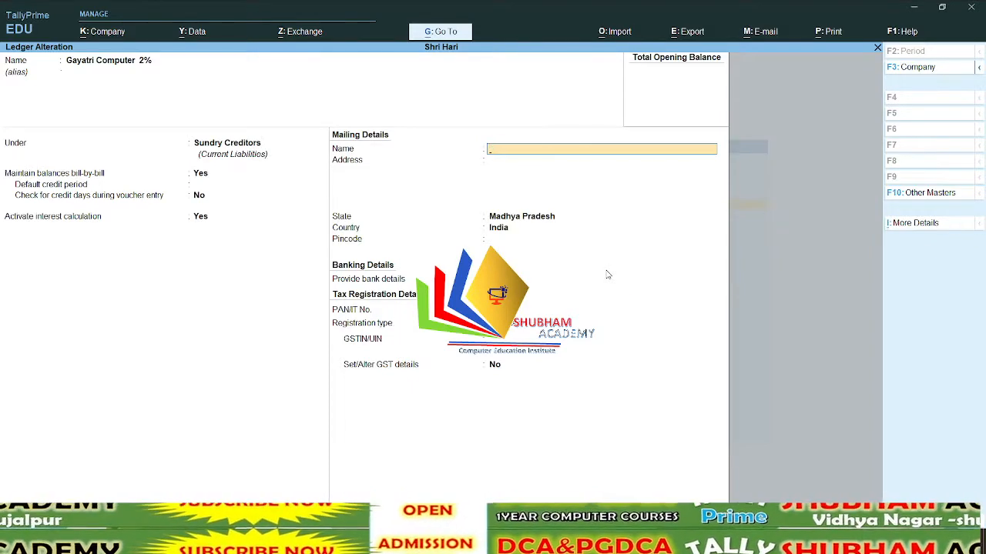
key("ctrl+a")
key("Escape")
key("Escape")
key("Escape")
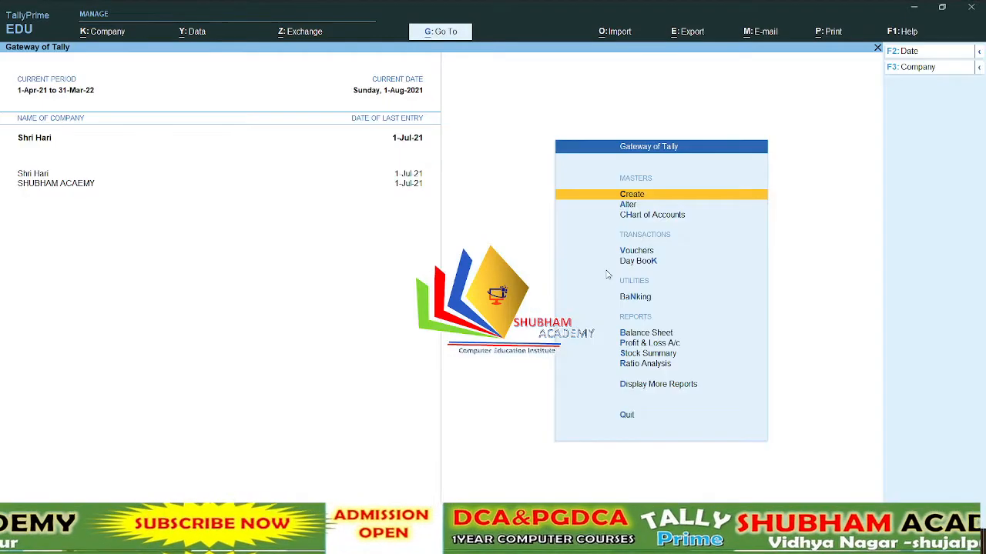
key("Escape")
key("Escape")
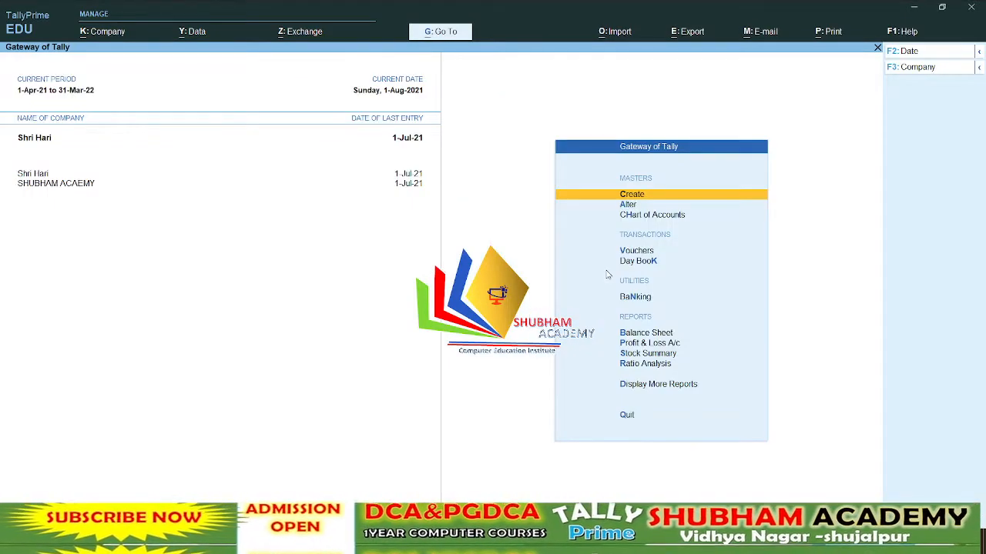
key("v")
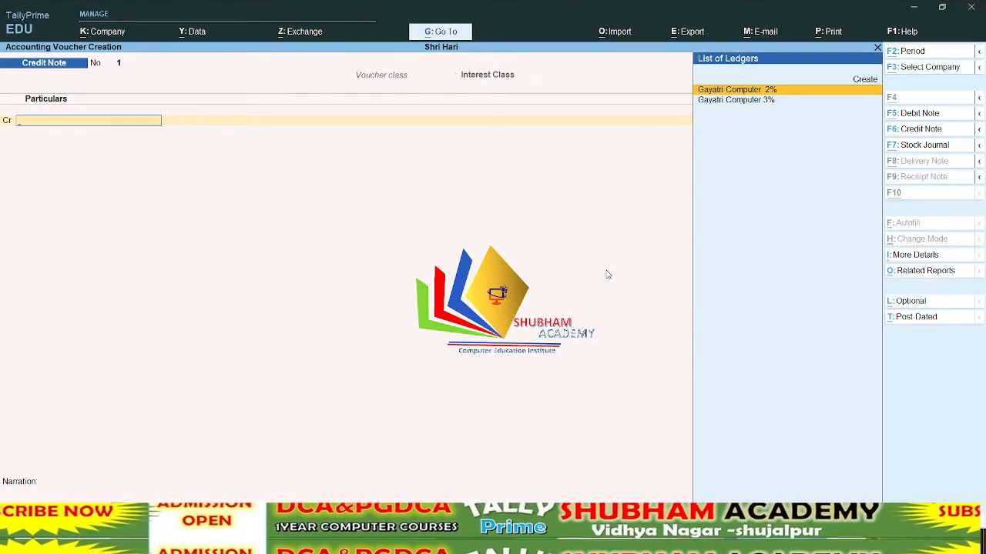
key("ctrl+F8")
key("Return")
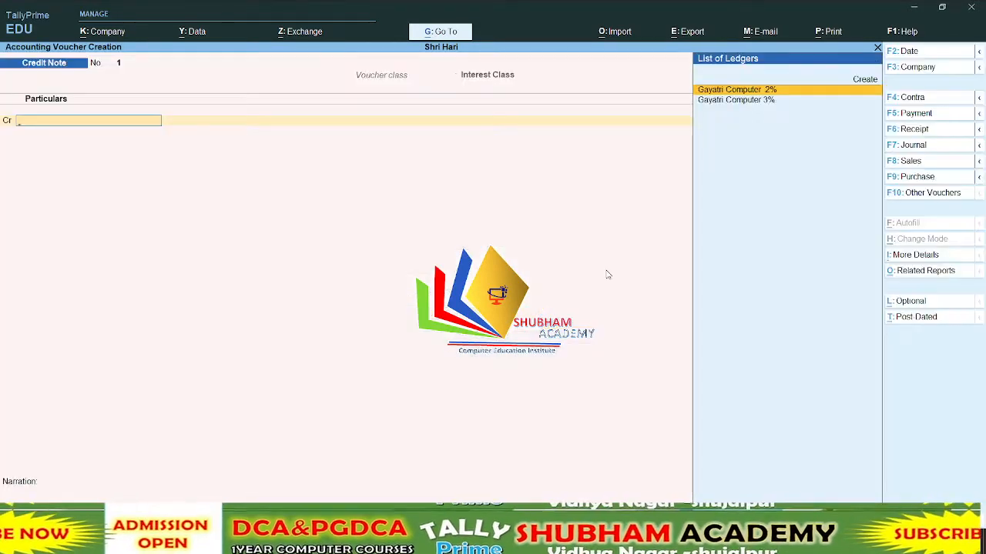
key("Return")
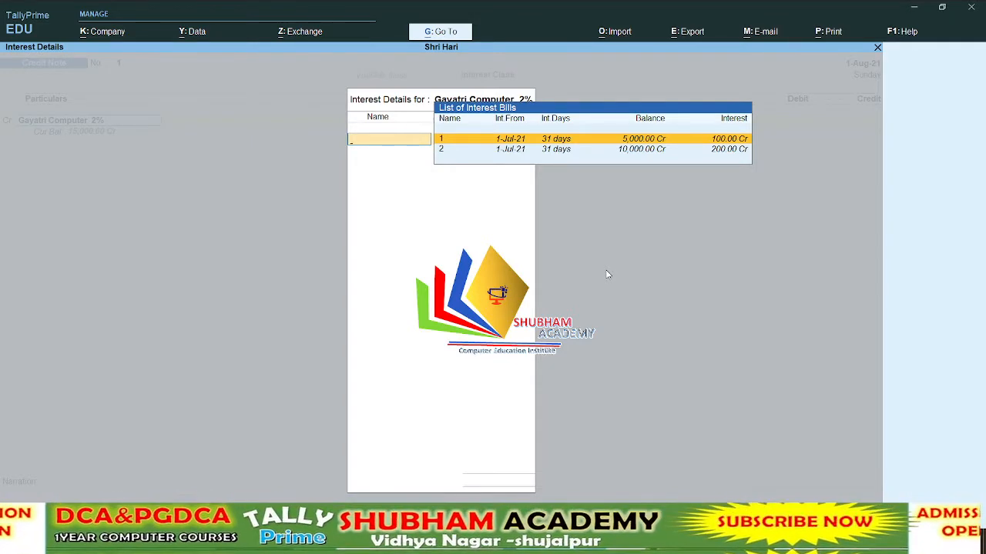
key("Down")
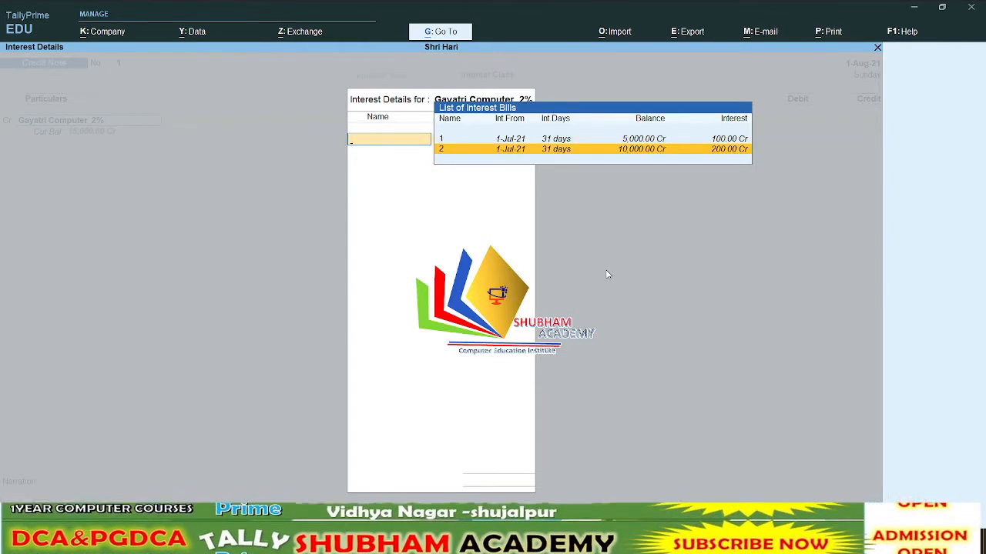
key("Up")
key("Return")
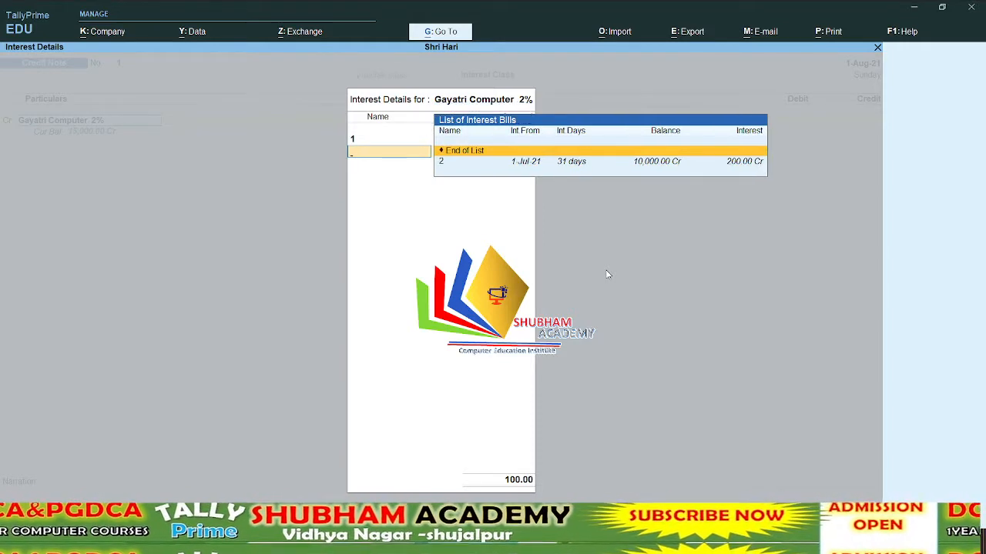
key("Escape")
key("Return")
key("Escape")
key("Return")
key("Escape")
key("Escape")
key("Escape")
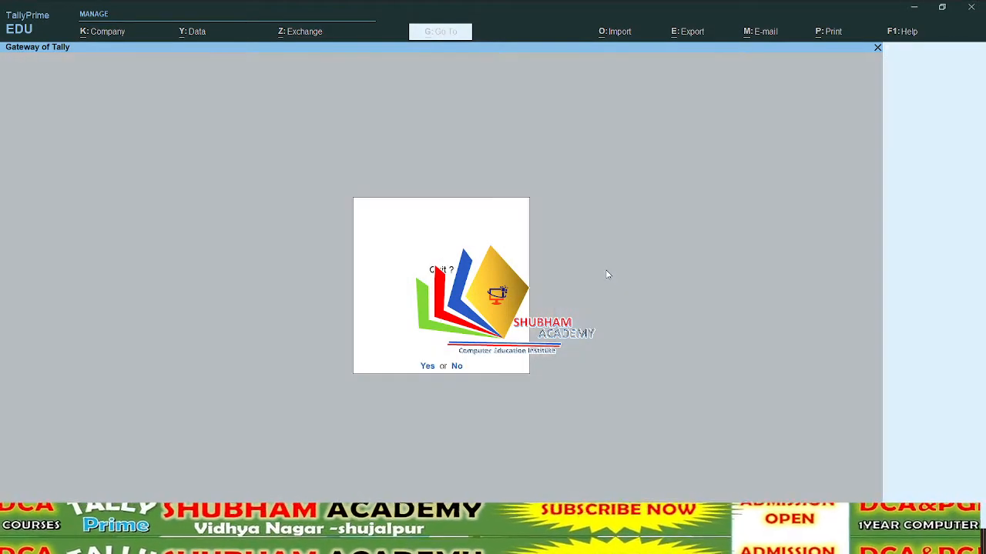
key("Escape")
Open the Gayatri Computer 3% ledger for alteration to check its details, and return to the Gateway of Tally without changes
key("Down")
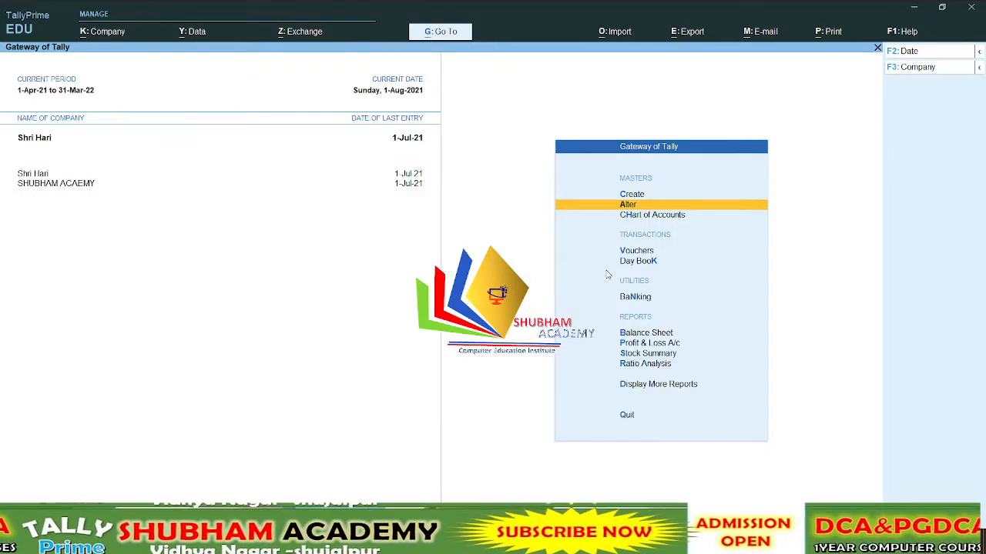
key("Return")
key("Down")
key("Down")
key("Up")
key("Return")
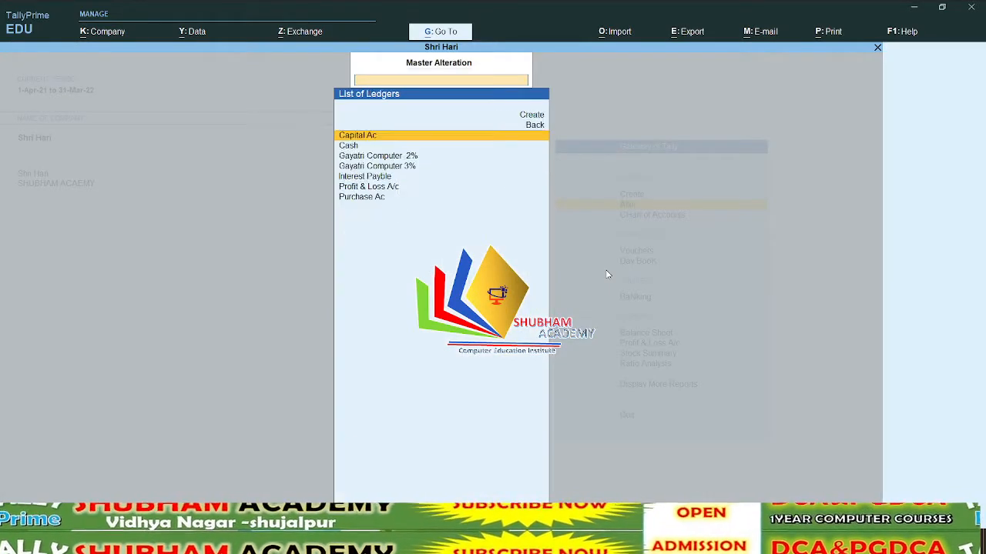
key("Down")
key("Down")
key("Down")
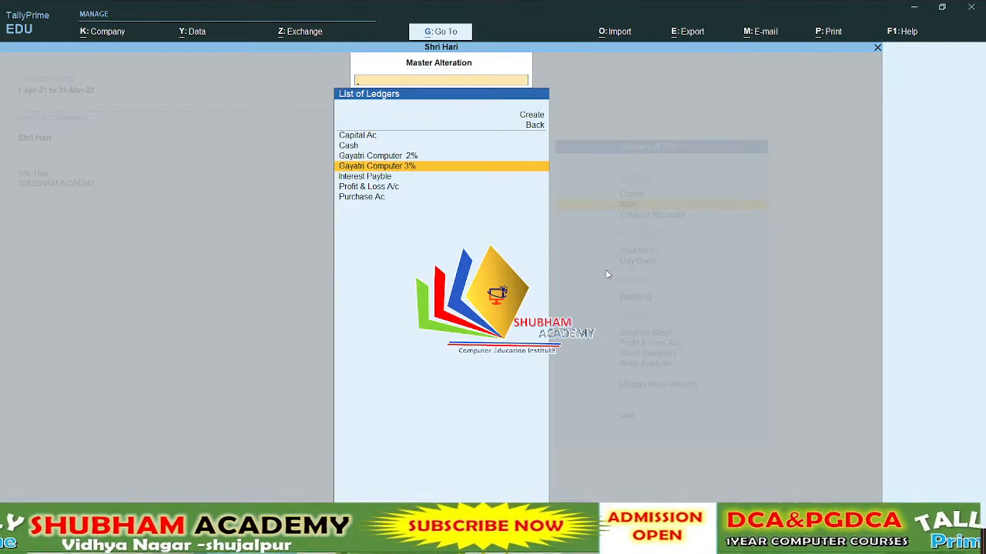
key("Return")
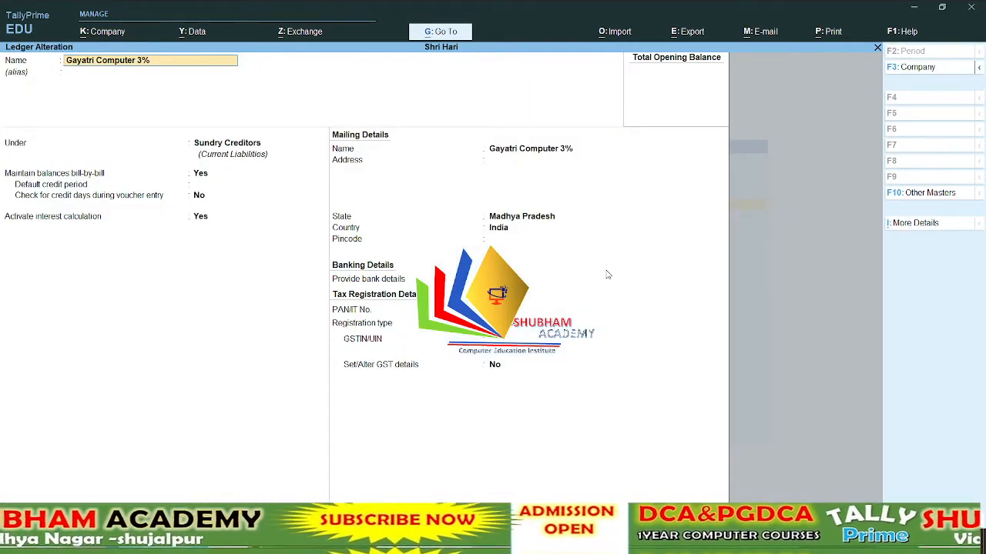
key("Escape")
key("Return")
key("Escape")
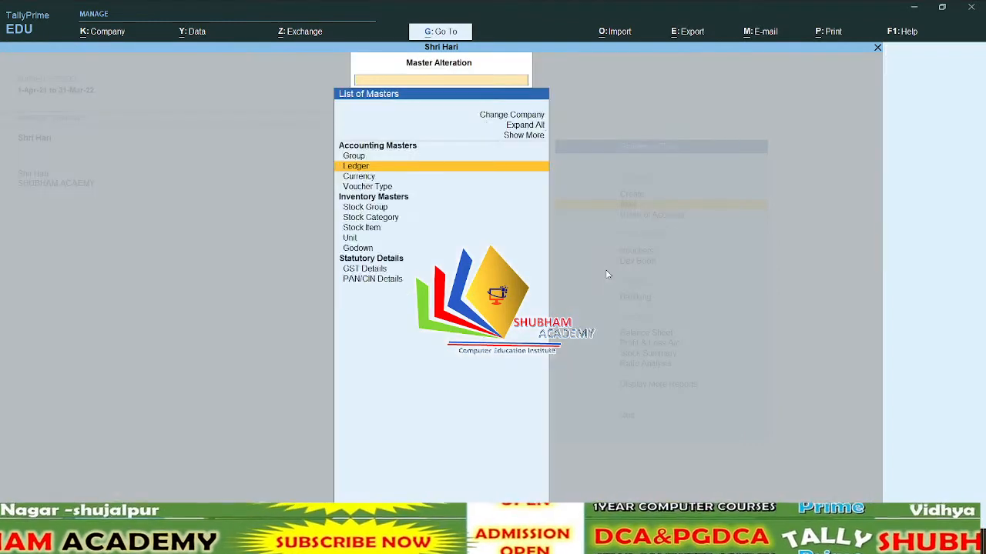
key("Escape")
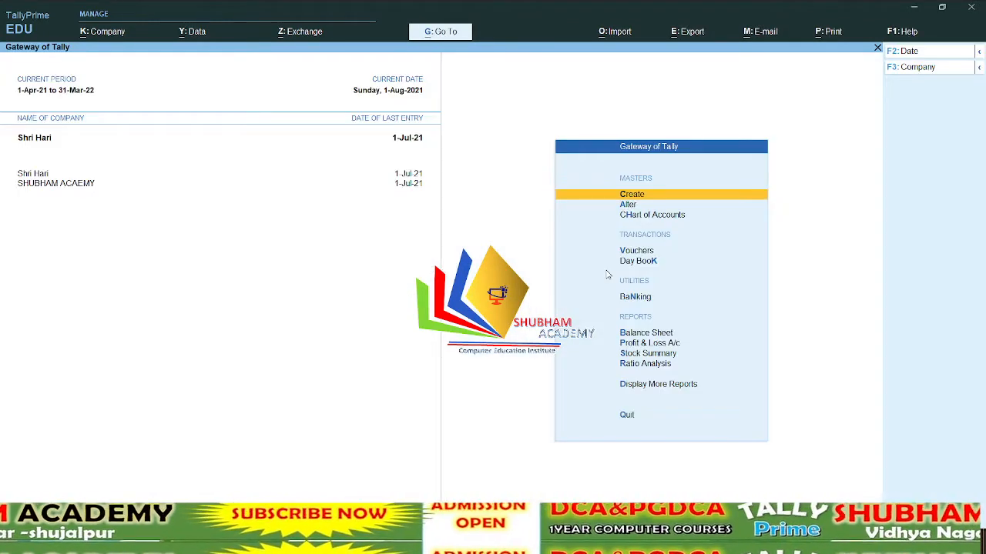
Display the Interest Payable report for the period 1-Apr-21 to 1-Aug-21
key("d")
key("s")
key("i")
key("Down")
key("Return")
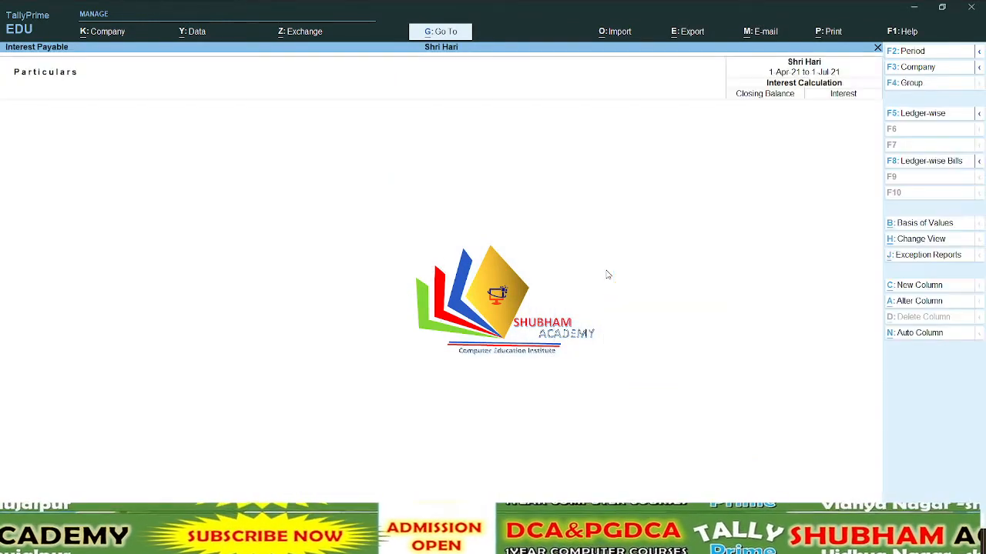
key("F2")
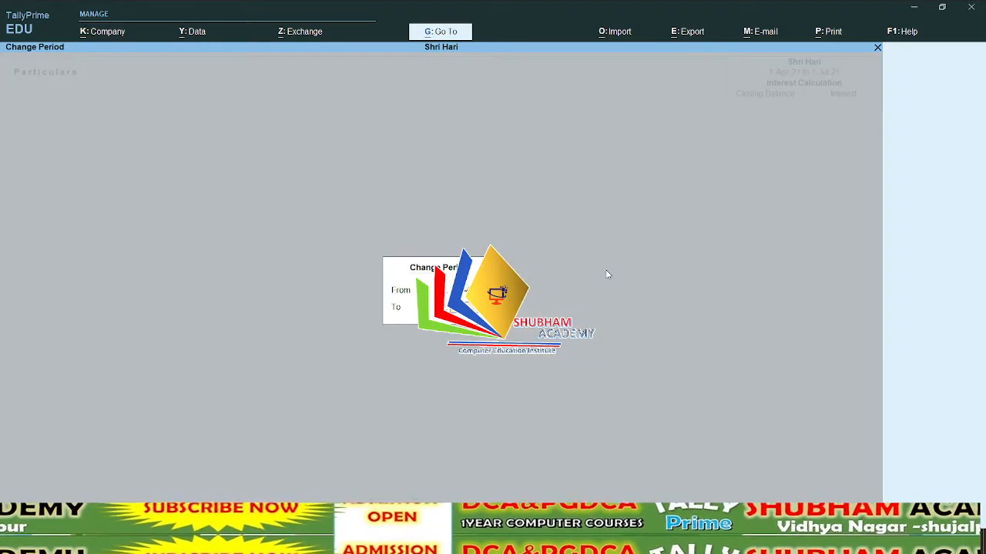
key("Return")
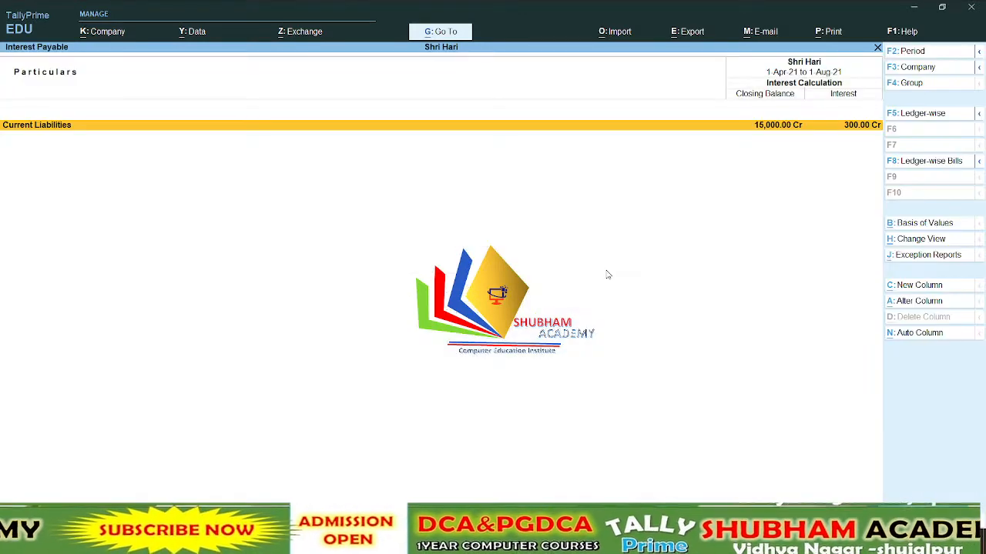
Drill down to the Gayatri Computer 2% ledger's bills, examine the interest breakdown of bill 2, and return to the Gateway of Tally
key("Return")
key("Return")
key("Return")
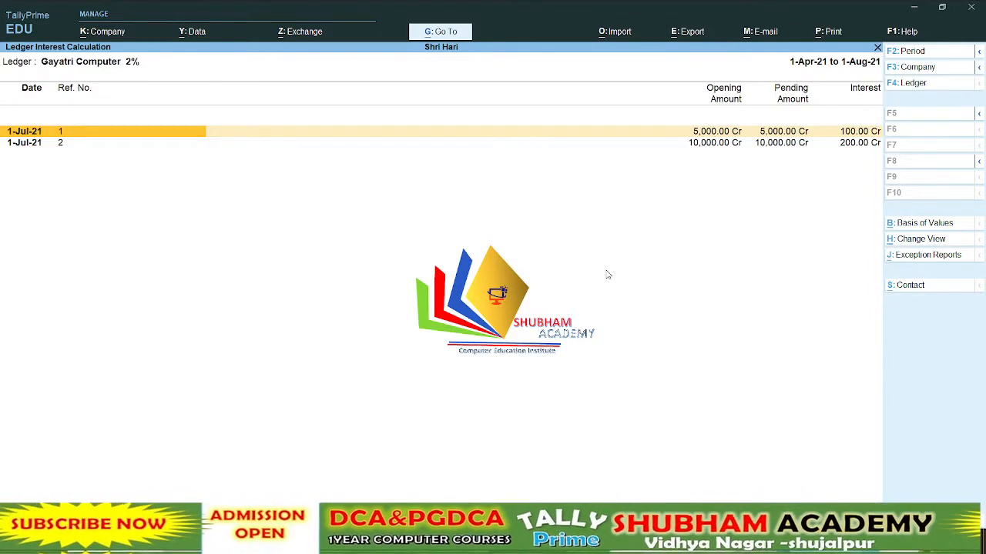
key("Down")
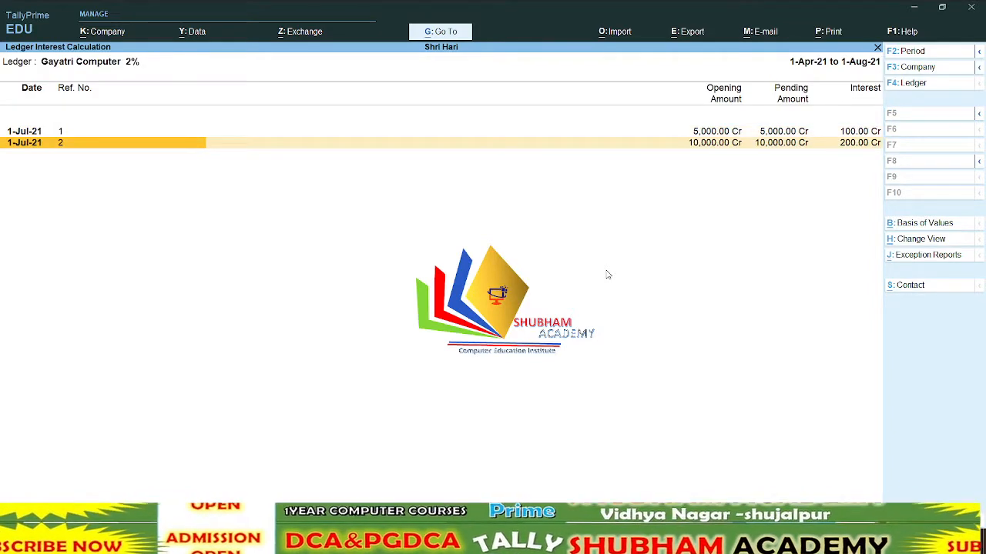
key("shift+Return")
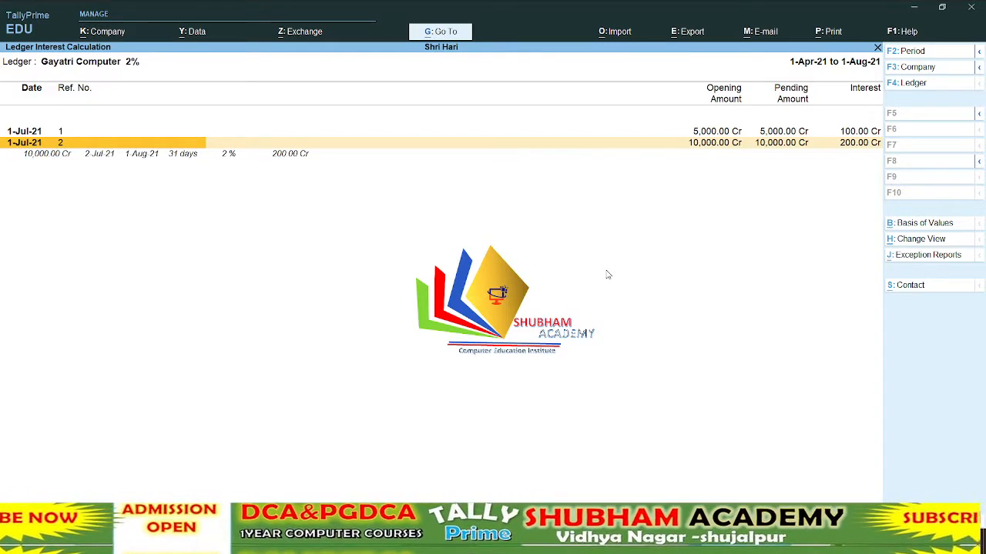
key("Escape")
key("Escape")
key("Escape")
key("Escape")
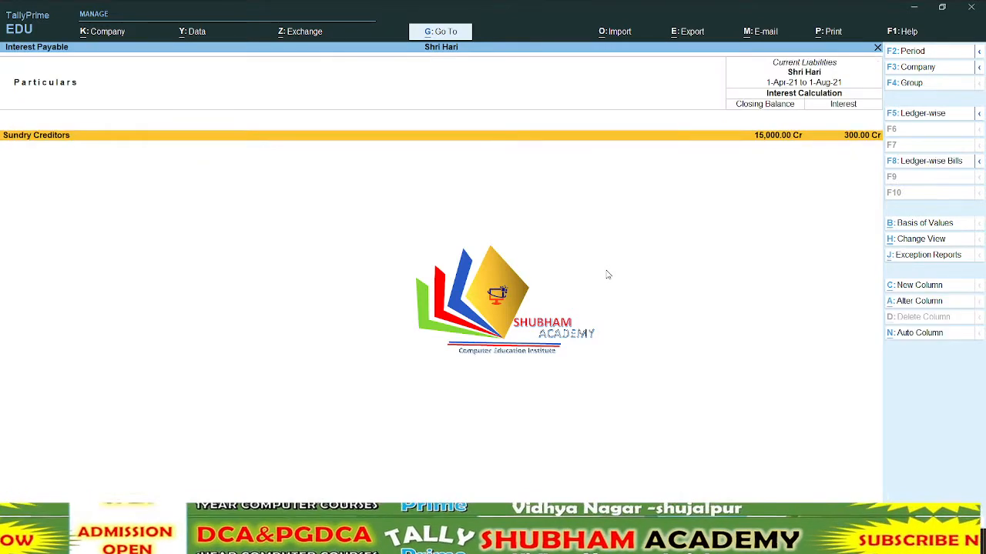
key("Escape")
key("Escape")
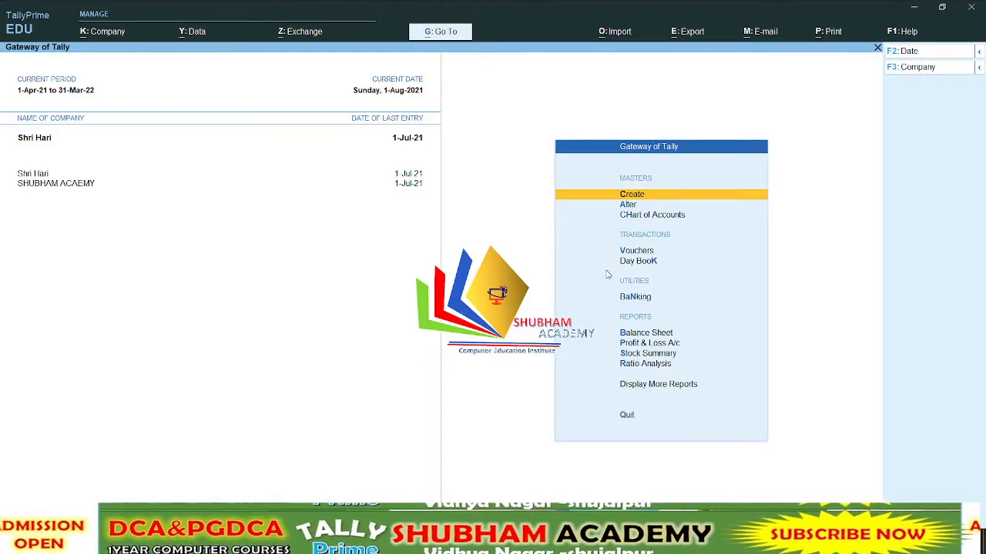
Open purchase voucher 2 for alteration from the July entries of the Purchase Register
key("d")
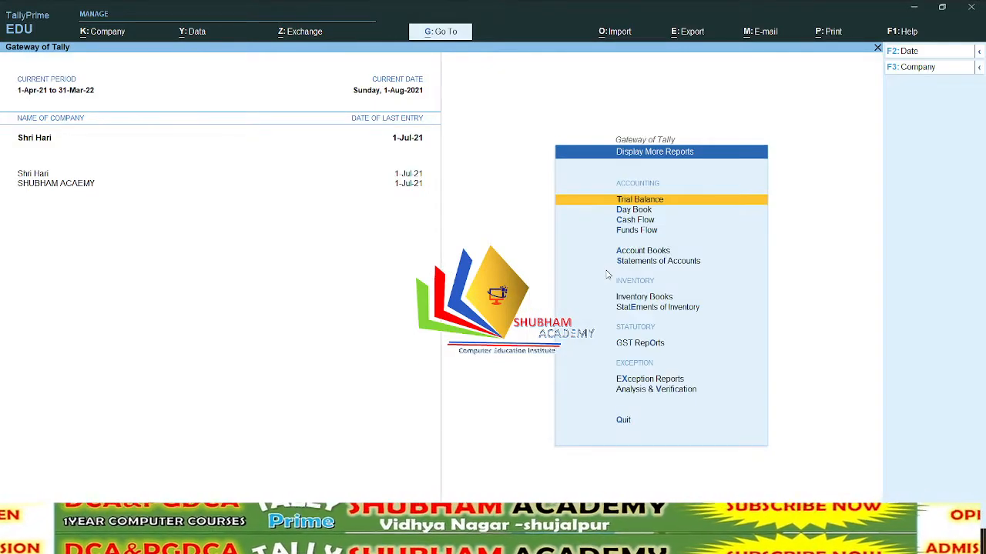
key("a")
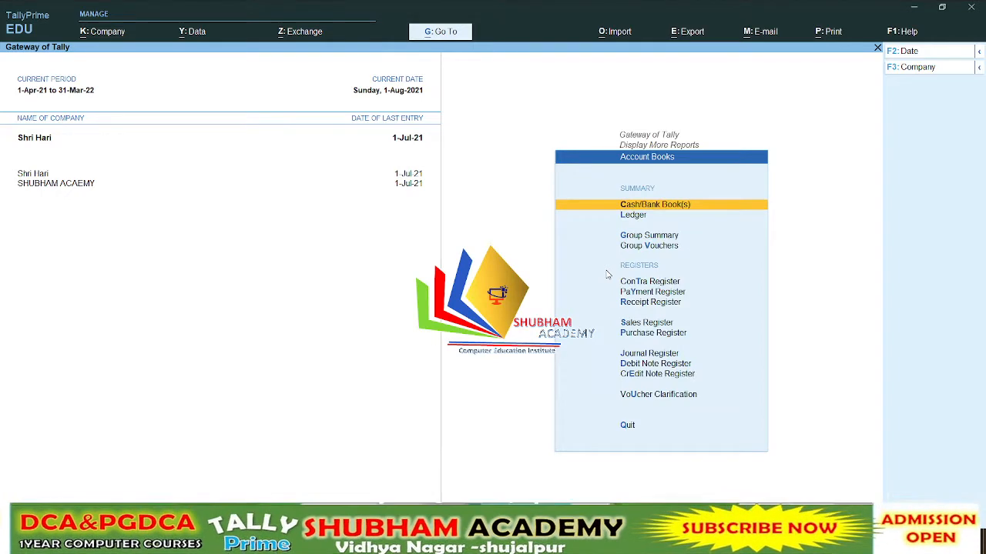
key("u")
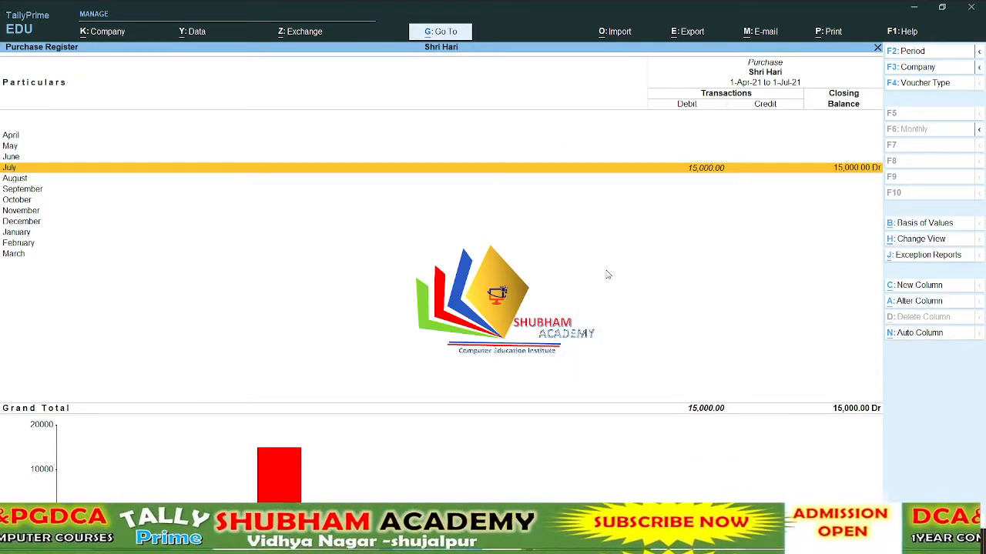
key("Return")
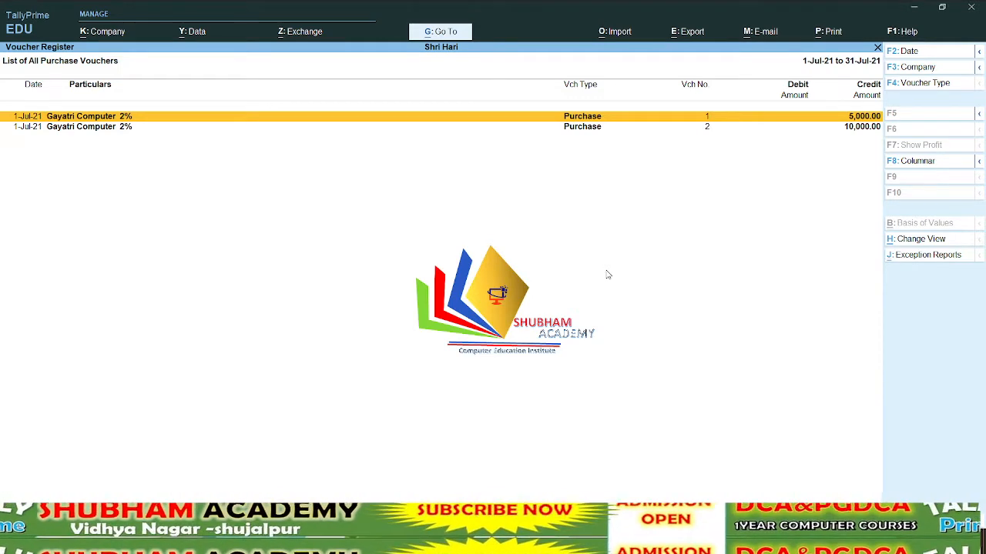
key("Down")
key("Return")
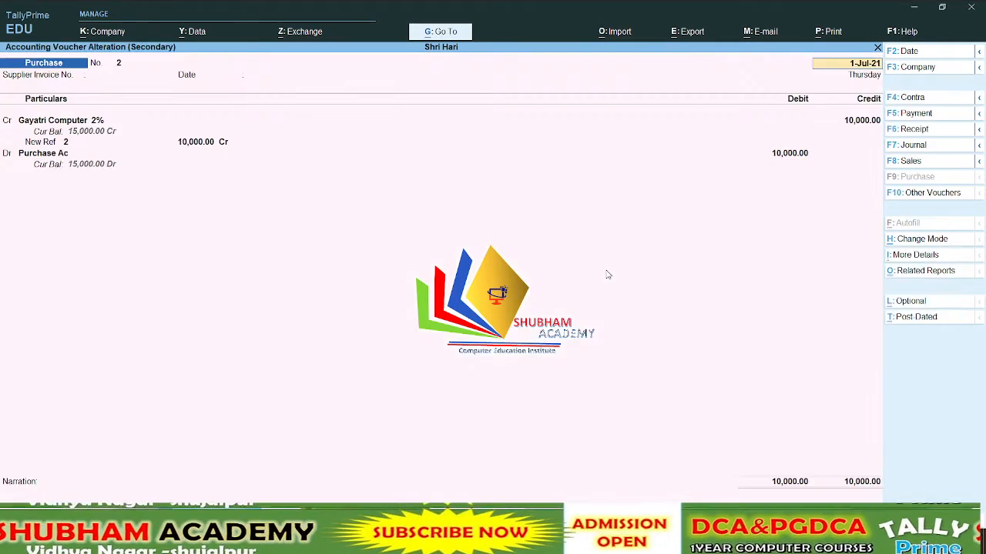
Change the party ledger of purchase voucher 2 to Gayatri Computer 3% and update its party details
key("Return")
key("Return")
key("Return")
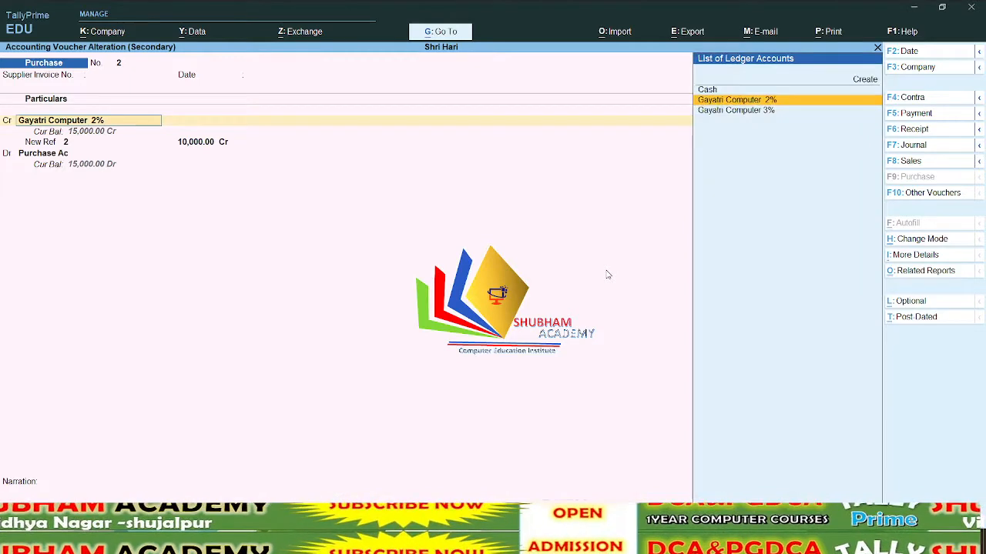
key("Down")
key("Return")
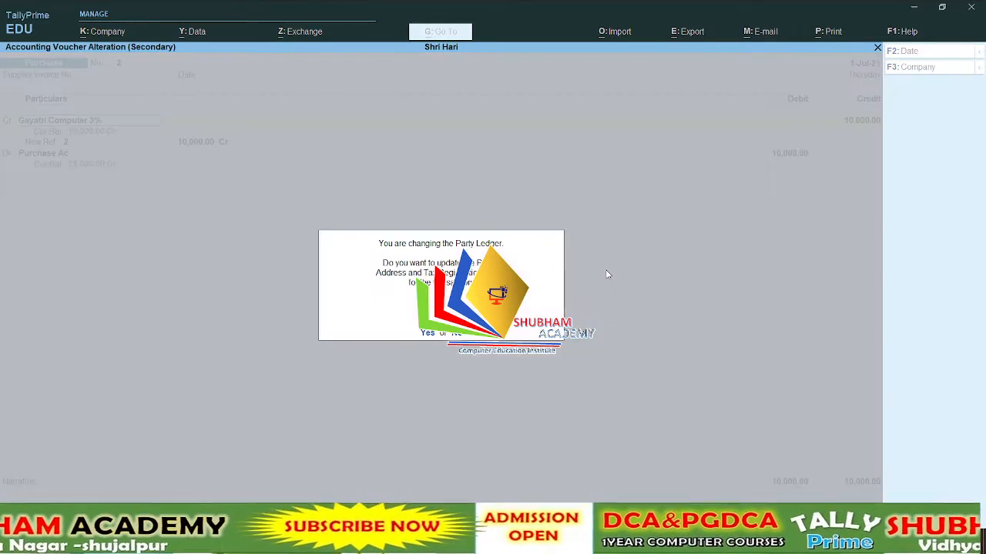
key("Return")
key("ctrl+a")
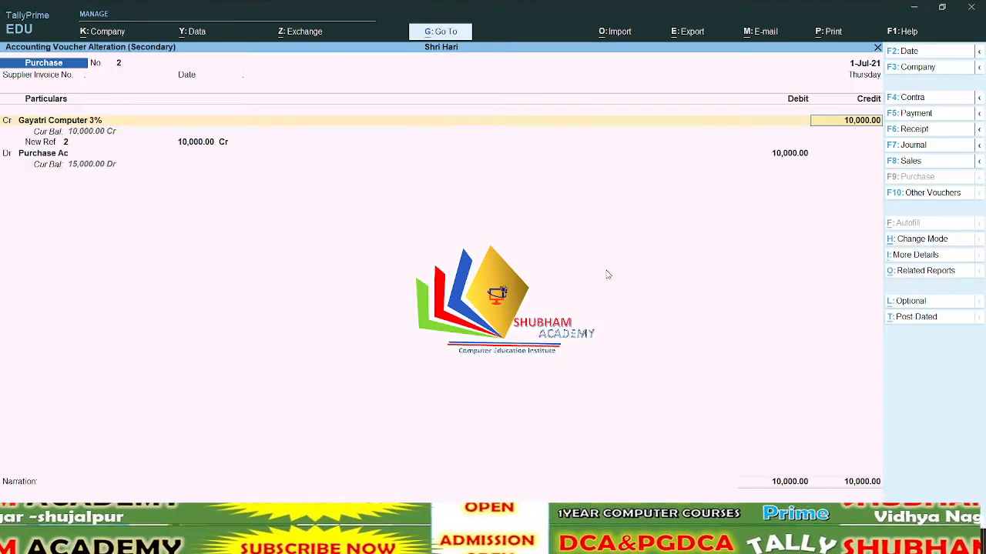
Keep the 10,000.00 New Ref 2 allocation and the Purchase Ac debit, and save the altered purchase voucher
key("Return")
key("Return")
key("Return")
key("Return")
key("Return")
key("Return")
key("Return")
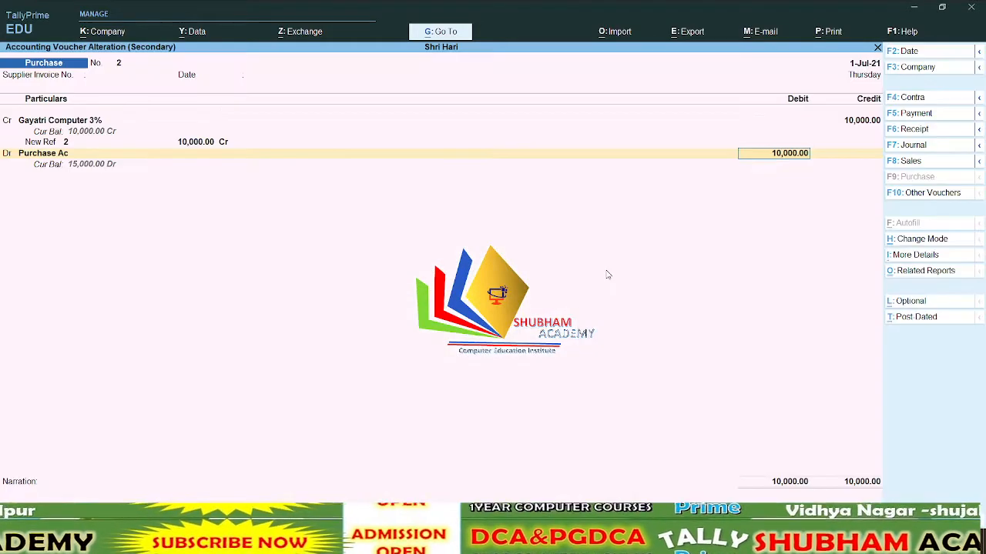
key("Return")
key("Return")
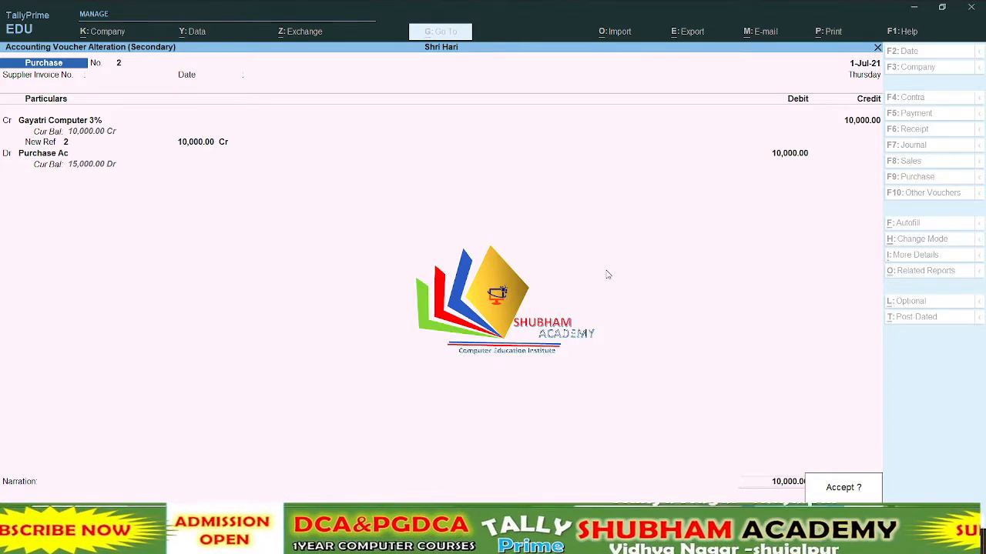
key("Return")
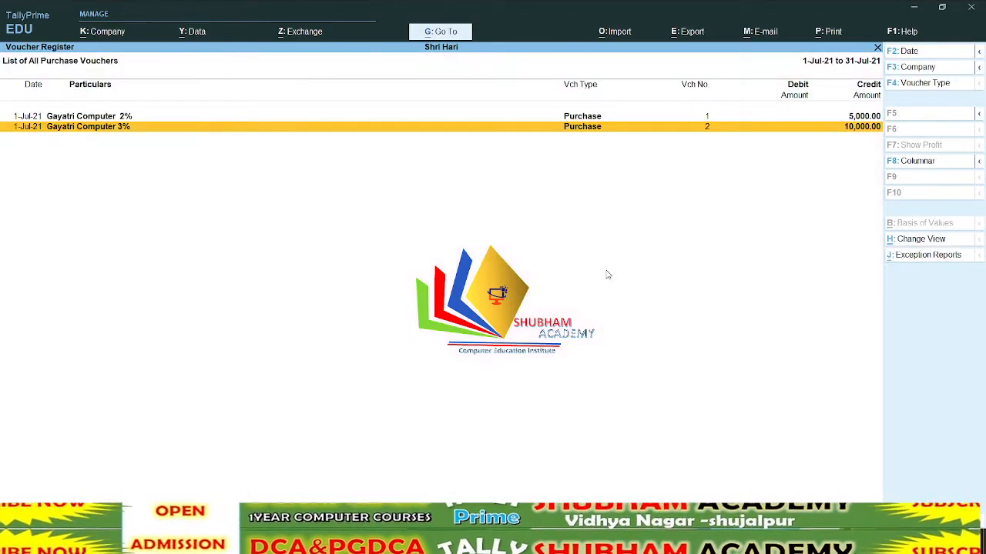
Leave the purchase register, start an Interest Class Credit Note crediting Gayatri Computer 2% with 100.00 interest, and accept its party details
key("Escape")
key("Escape")
key("Escape")
key("Escape")
key("Escape")
key("Escape")
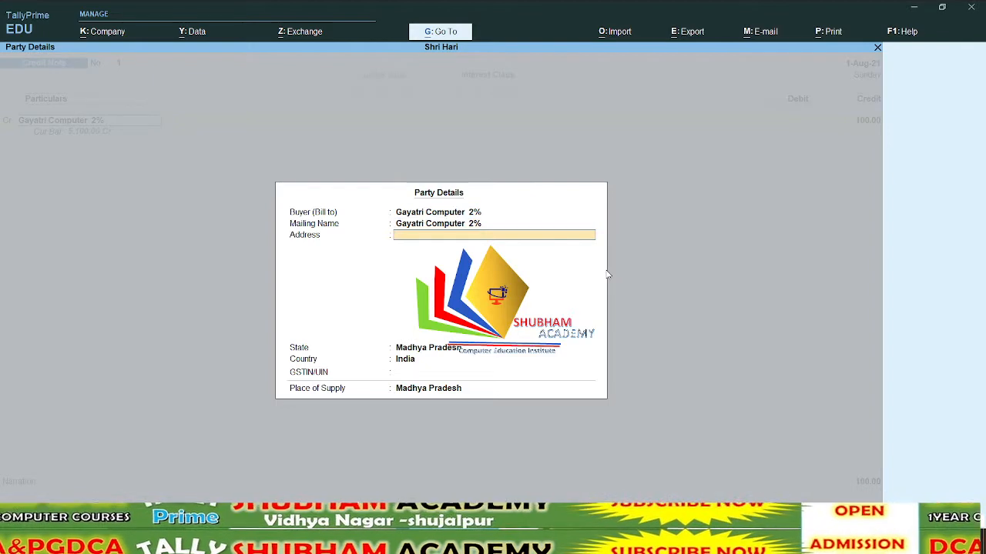
key("Return")
key("Return")
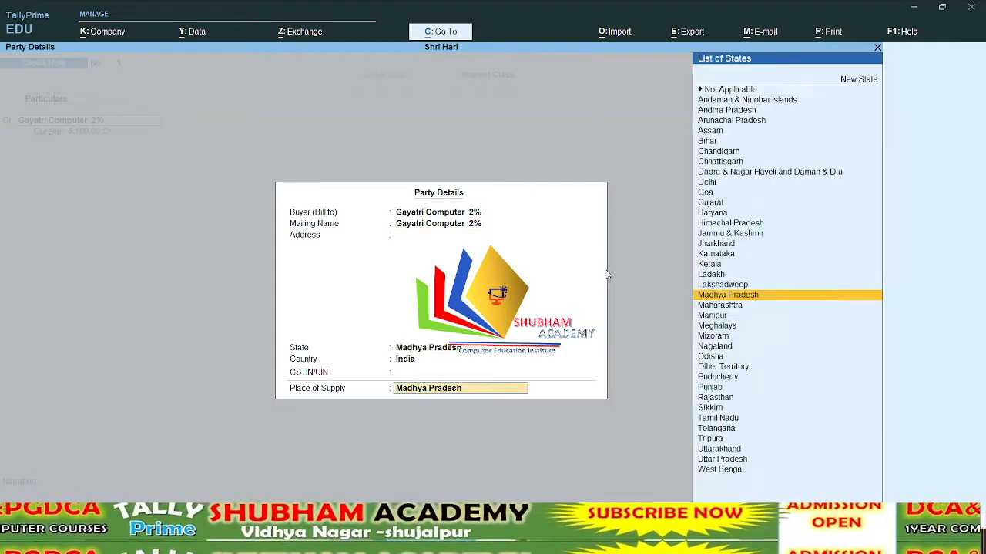
key("Return")
key("Return")
key("Return")
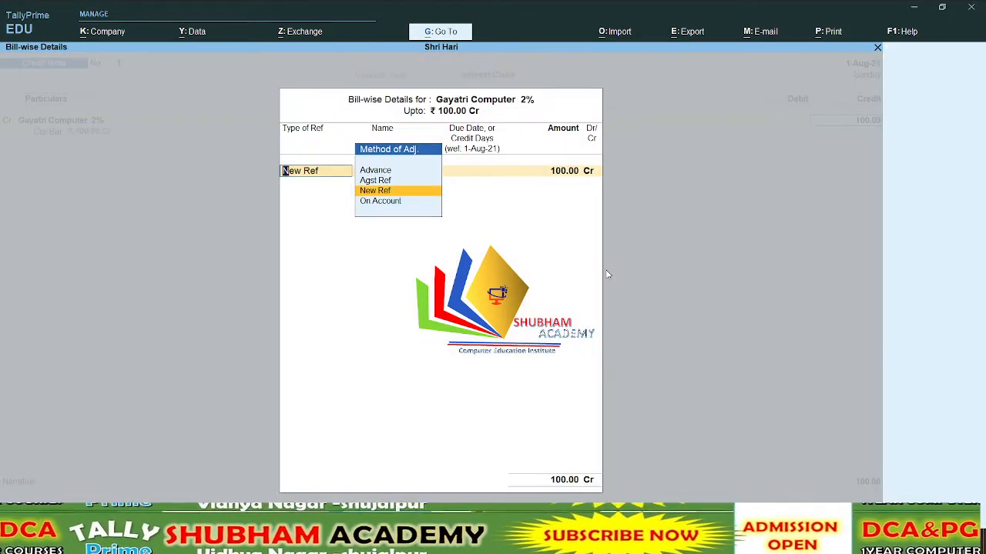
Allocate the 100.00 interest credited to Gayatri Computer 2% as New Ref 1 and continue to the debit entry
key("Return")
key("Return")
key("Return")
key("Return")
key("Return")
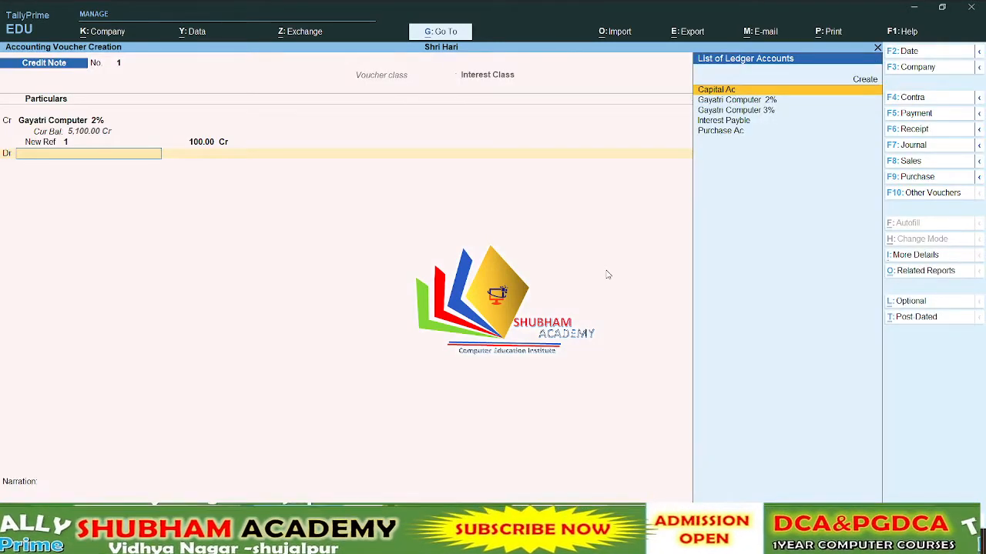
key("Down")
key("Down")
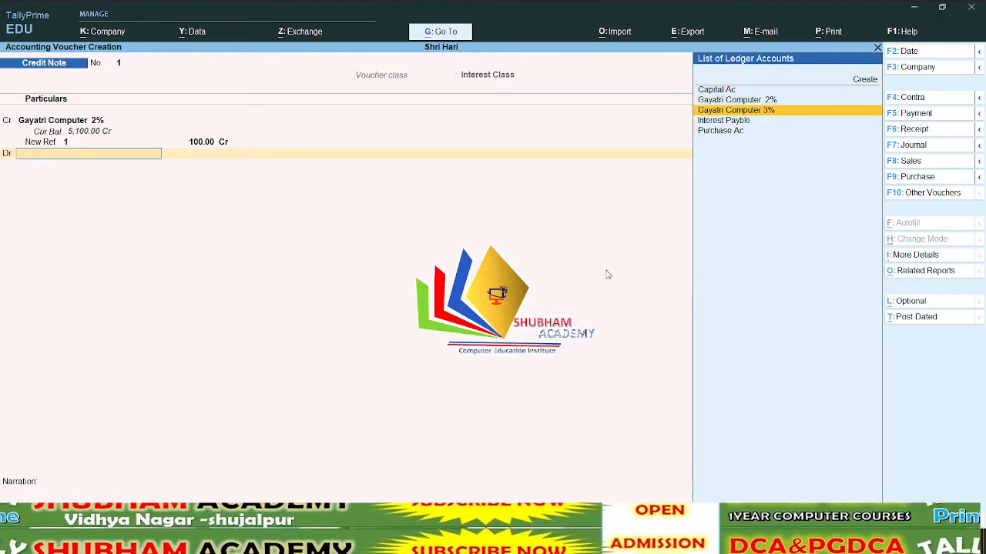
key("Return")
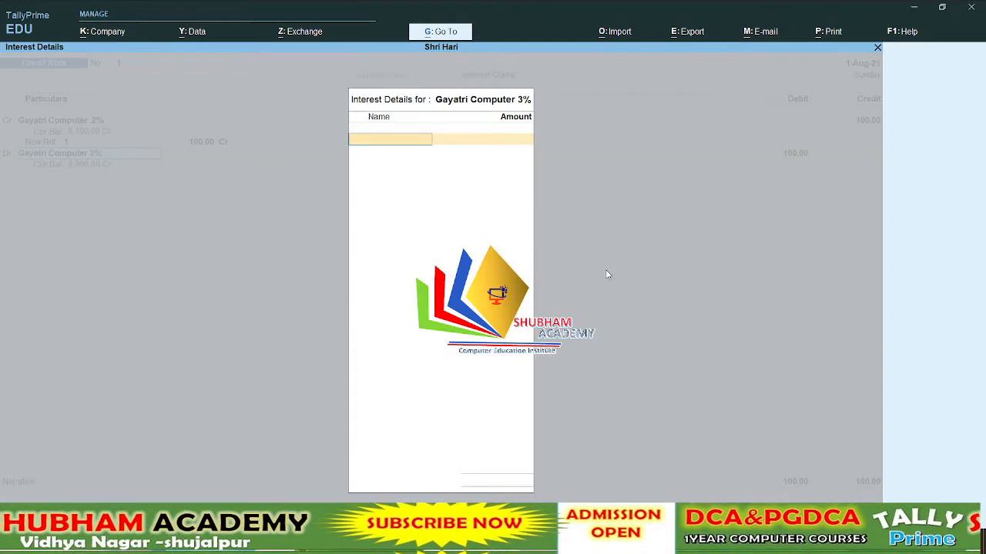
key("Escape")
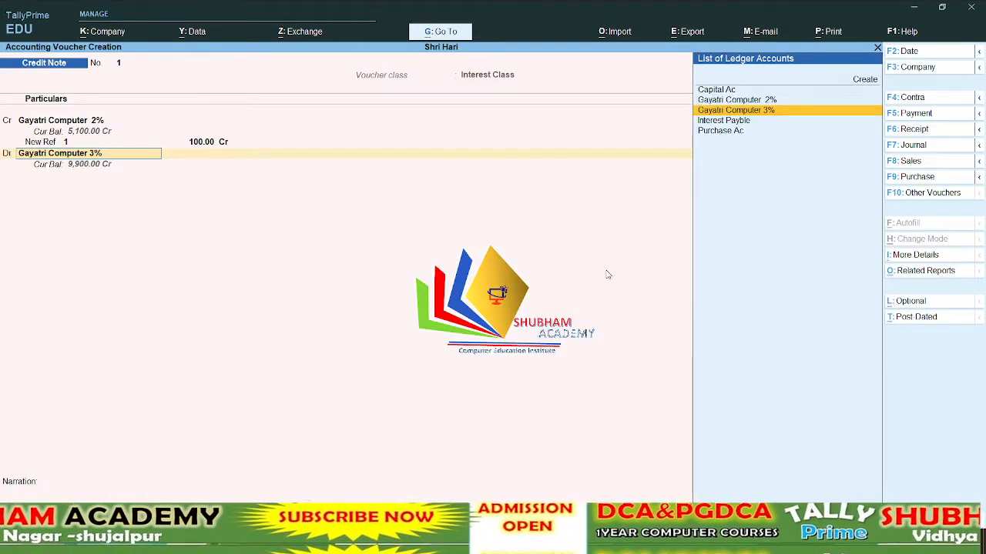
Debit Interest Payble with 100.00 and save the credit note with GST details set to No
key("Down")
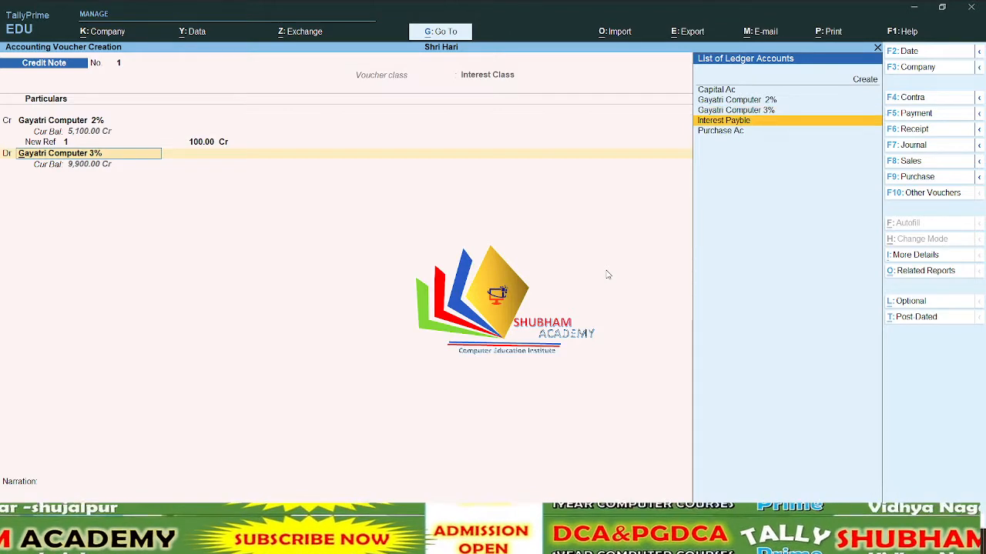
key("Return")
key("Return")
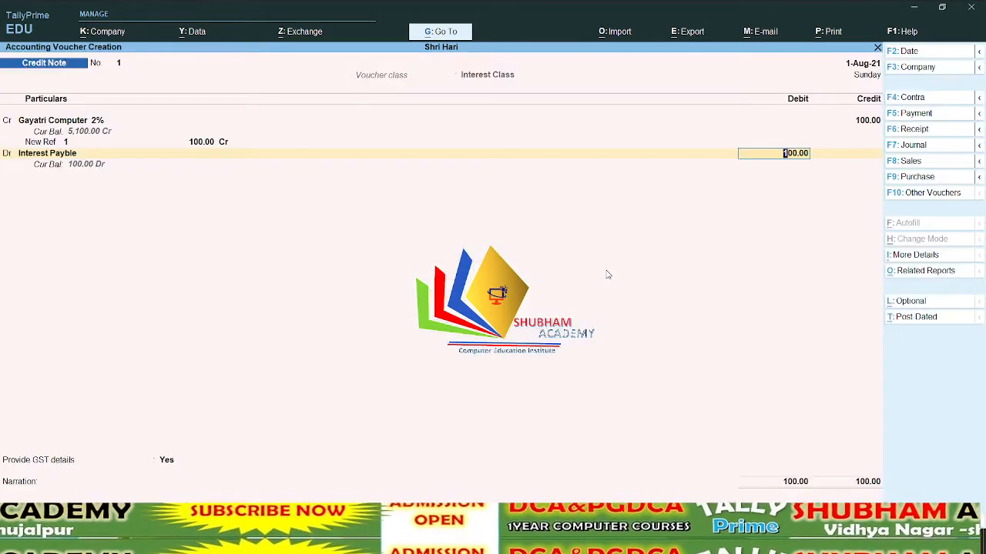
key("Return")
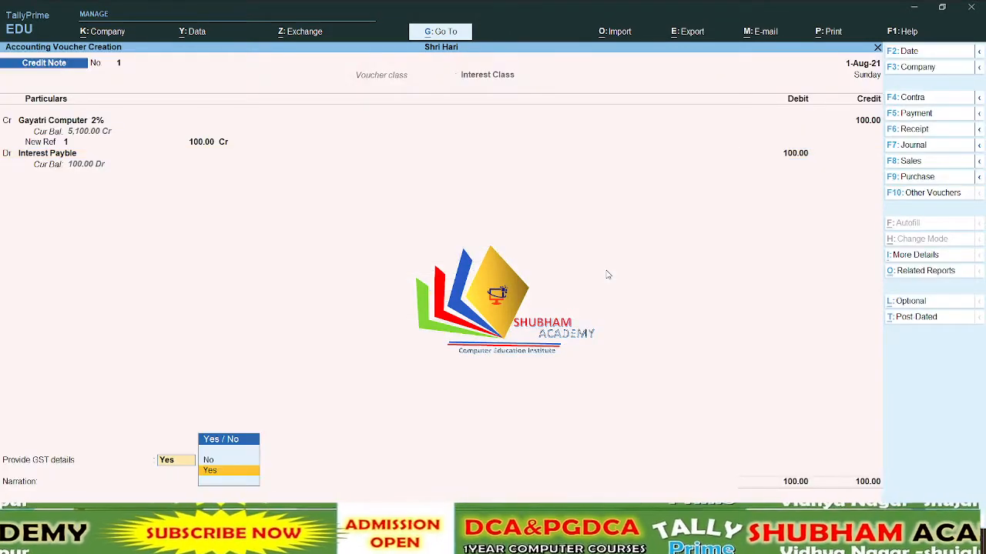
key("Up")
key("Return")
key("Return")
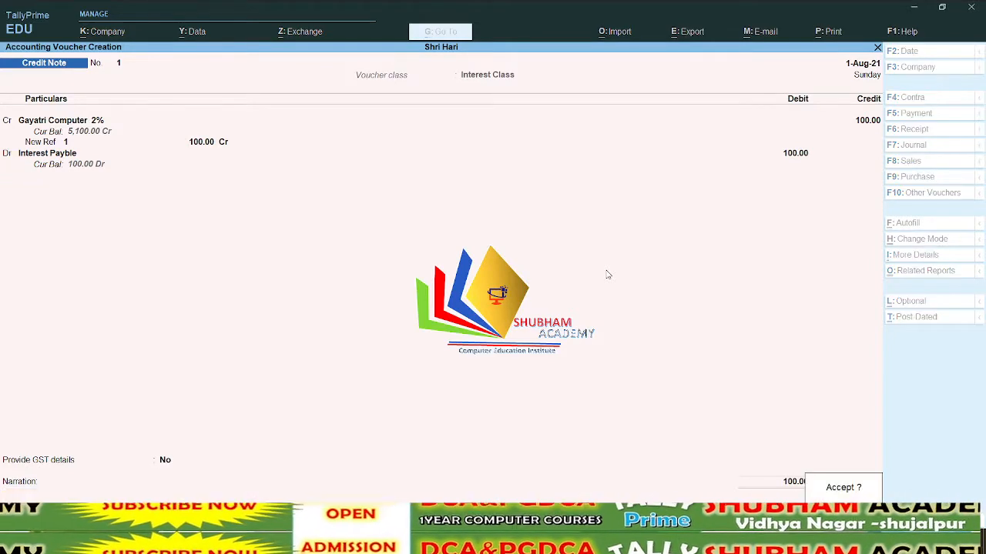
key("Return")
In the next Interest Class Credit Note, credit Gayatri Computer 3% with the 300.00 interest on bill 2
key("Down")
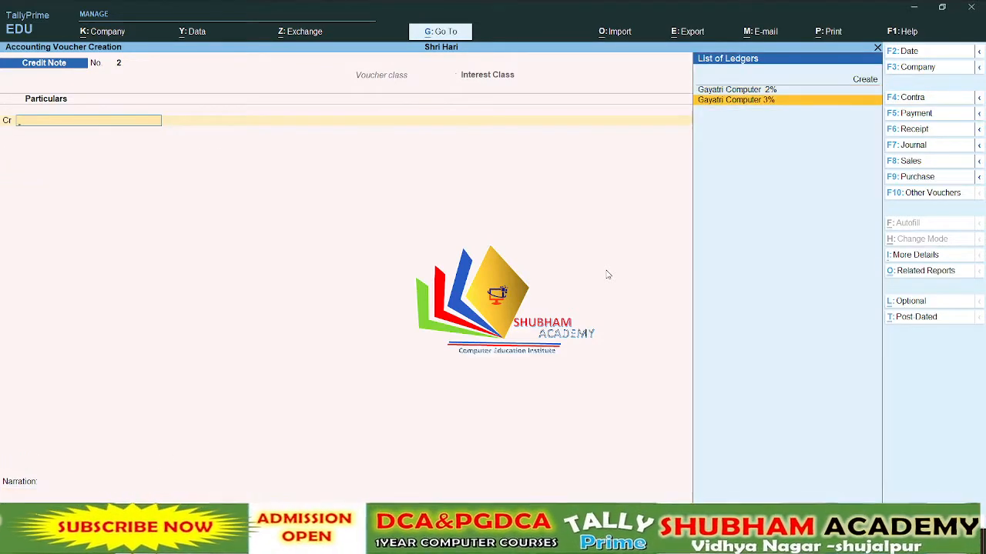
key("Return")
key("Return")
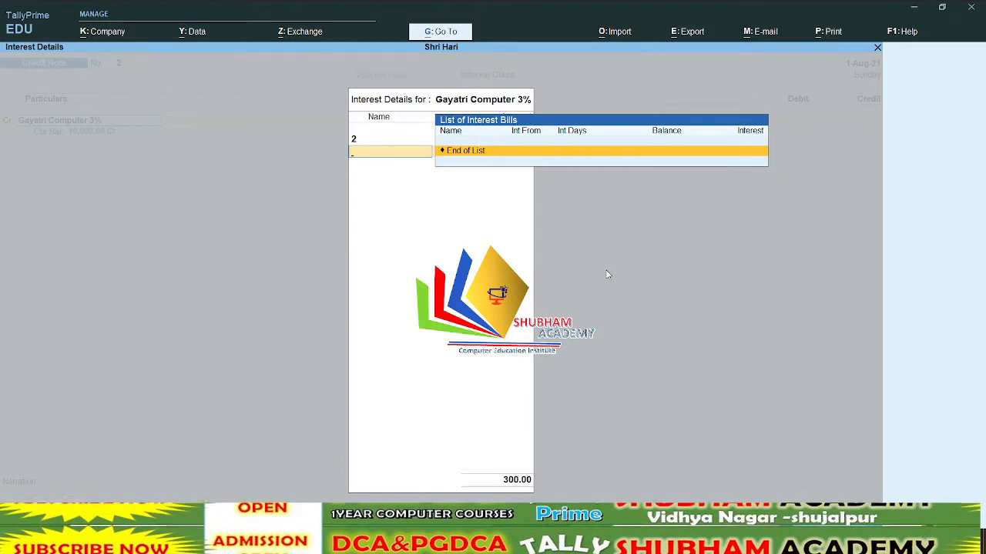
key("Return")
key("Return")
key("Return")
key("Return")
key("Return")
key("Return")
key("Return")
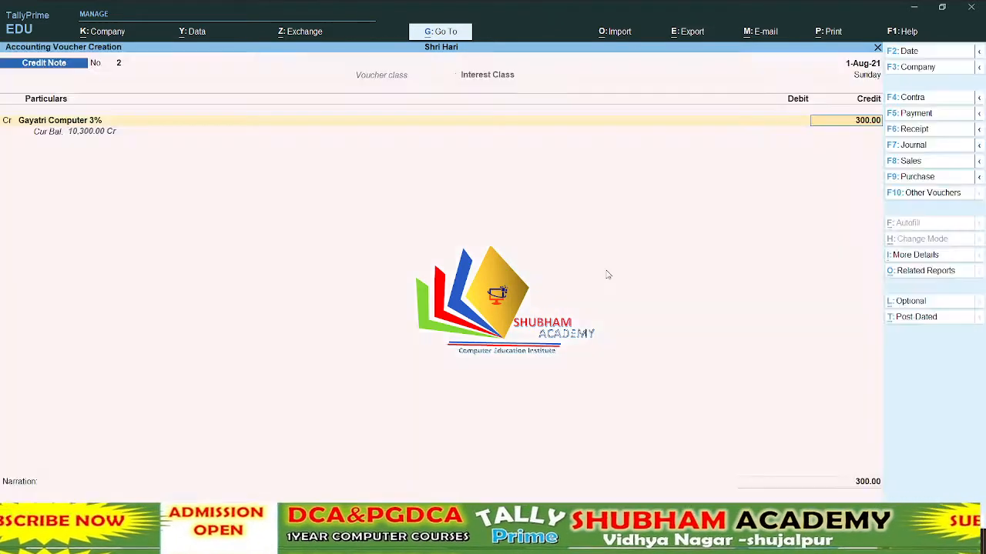
Allocate the 300.00 credited to Gayatri Computer 3% as New Ref 2, and complete and save the credit note
key("Return")
key("Return")
key("Return")
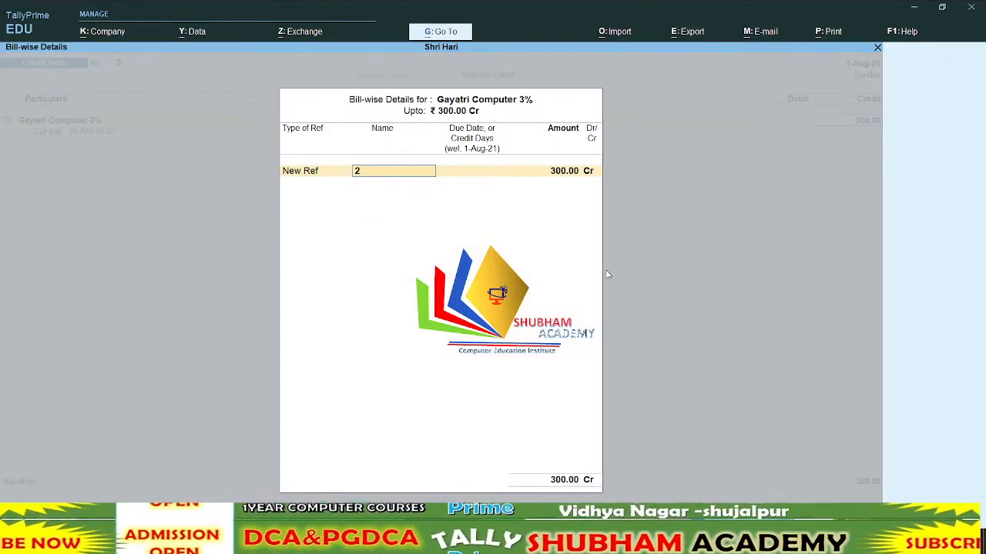
key("Return")
key("Return")
key("Return")
key("Return")
key("Return")
key("Return")
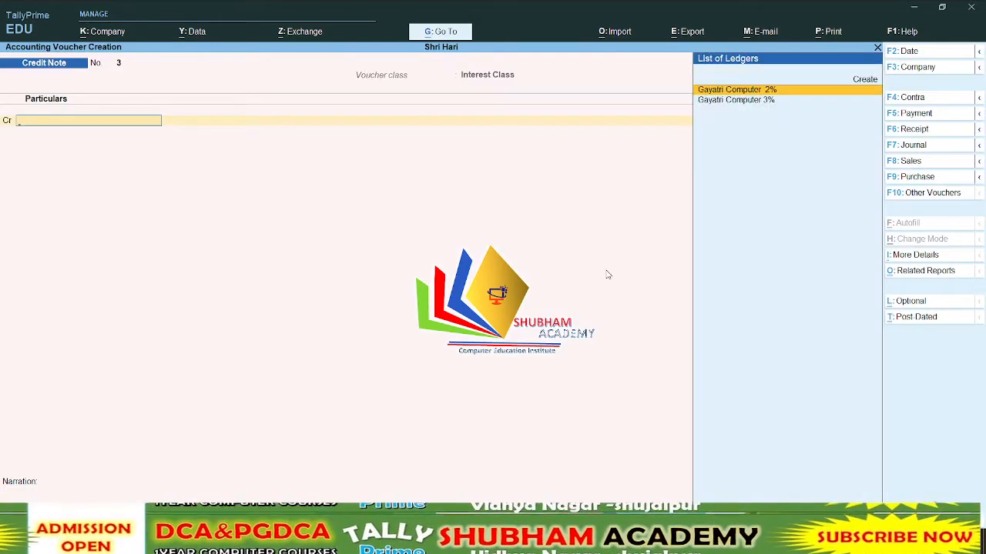
Leave the blank third credit note and return to the Gateway of Tally
key("Escape")
key("Return")
key("Escape")
key("Escape")
key("Escape")
key("Escape")
Check the Interest Payable calculation report for any outstanding interest, keeping its current period, and leave the report
key("d")
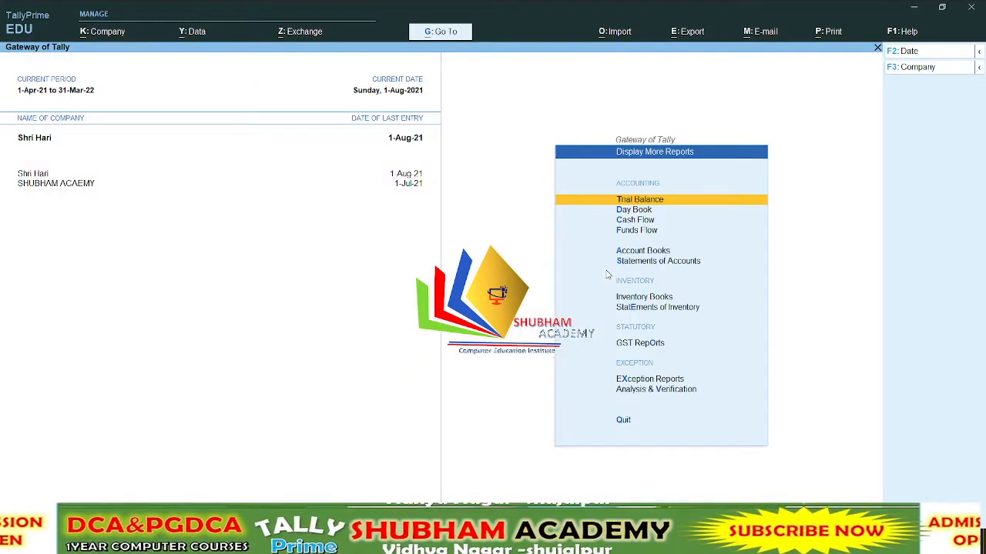
key("s")
key("i")
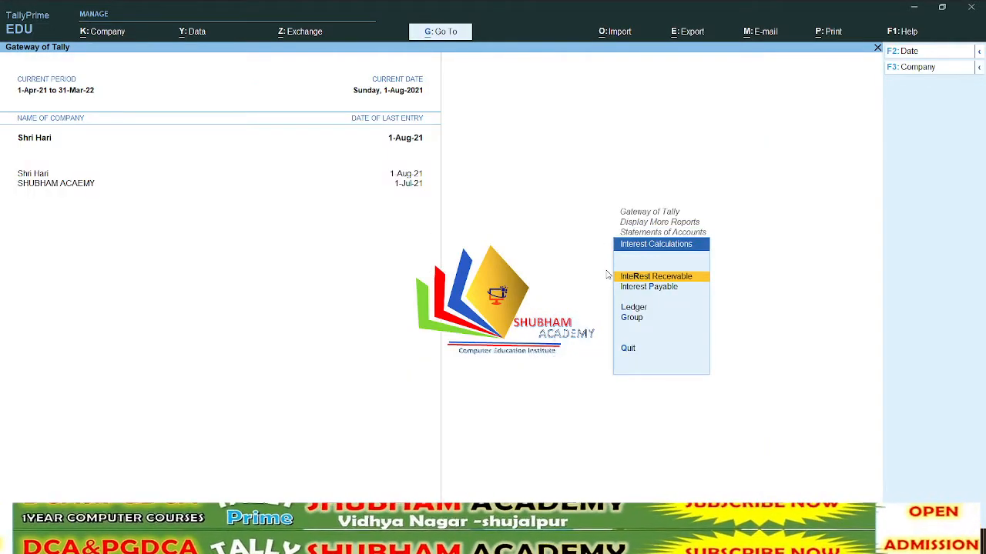
key("Down")
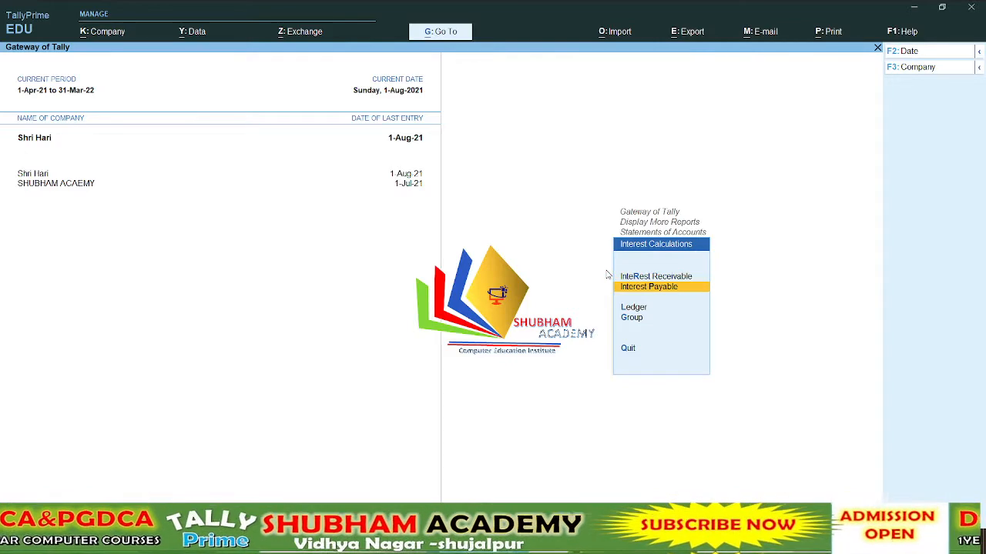
key("Return")
key("F2")
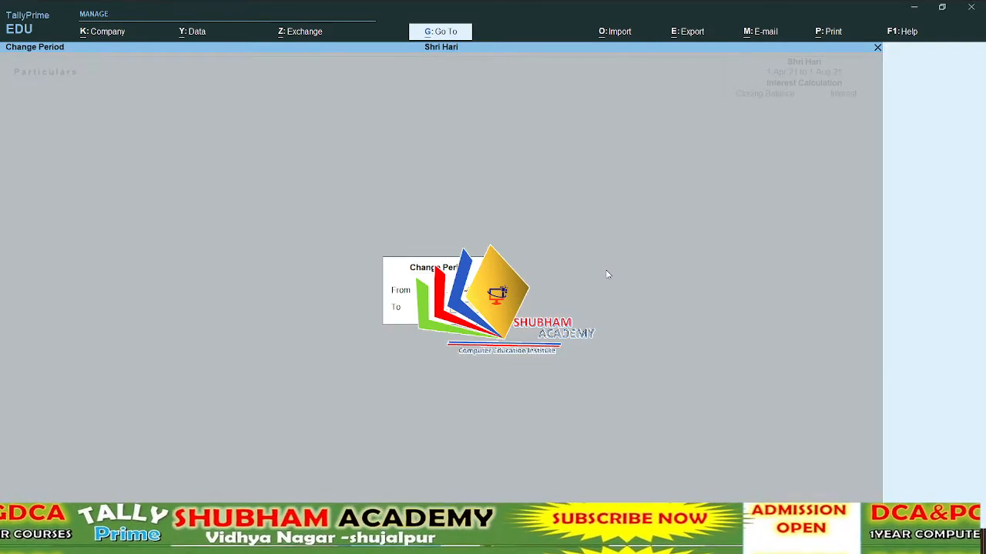
key("Return")
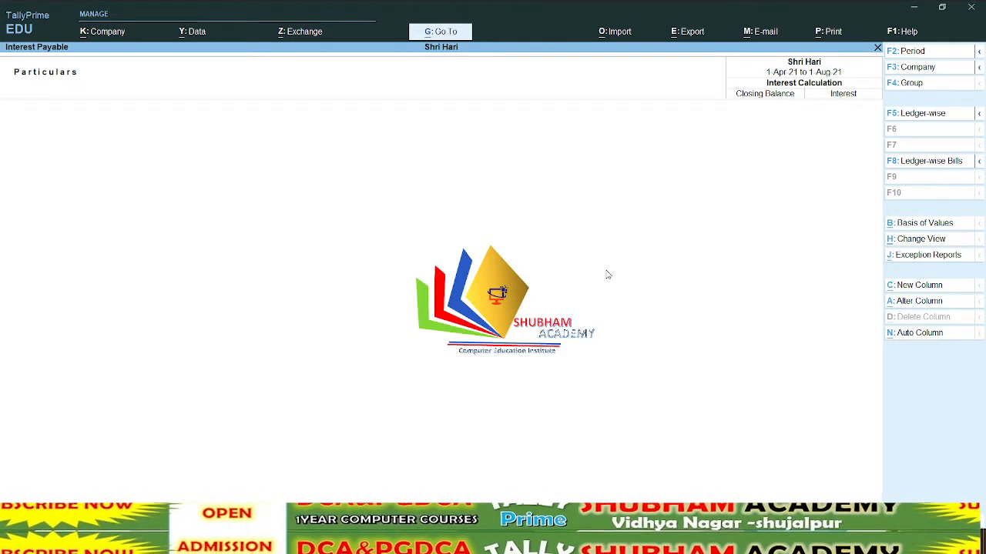
key("Escape")
key("Escape")
key("Escape")
key("Escape")
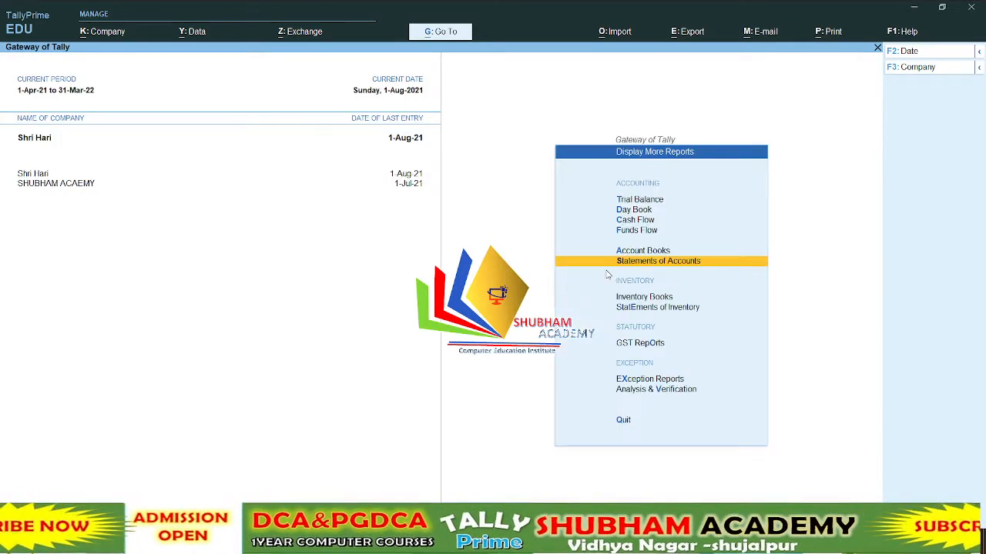
Start a payment voucher with Gayatri Computer 2% as the debited ledger
key("v")
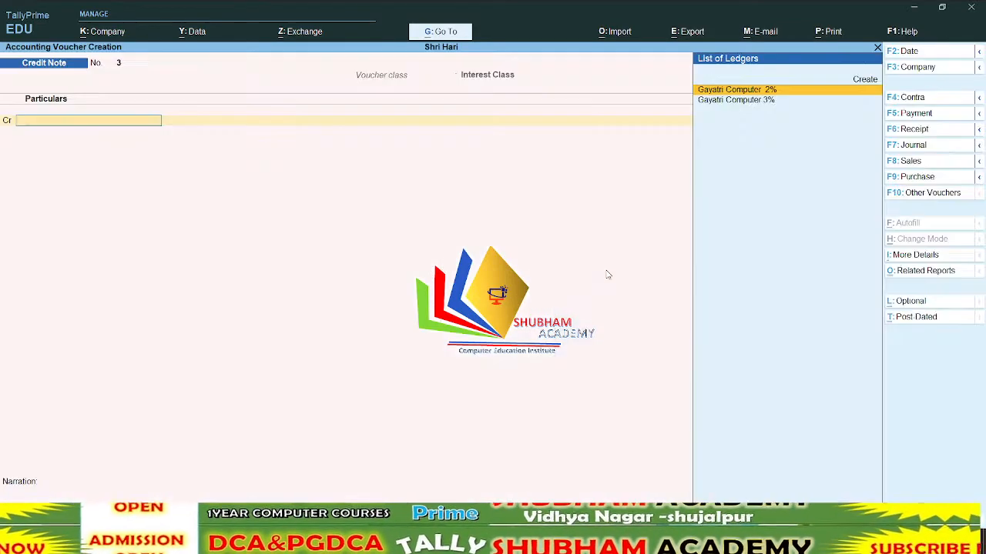
key("F5")
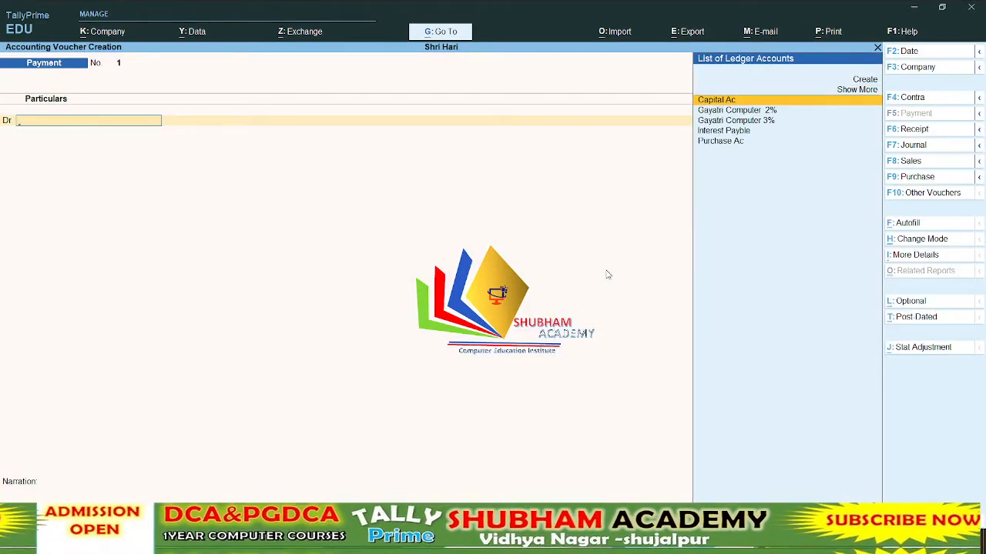
key("Return")
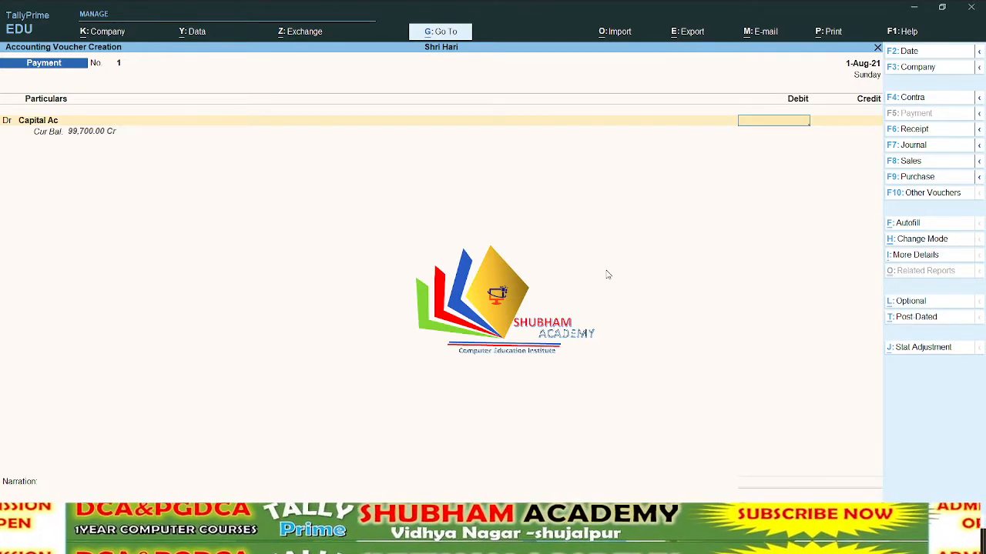
key("BackSpace")
key("Down")
key("Return")
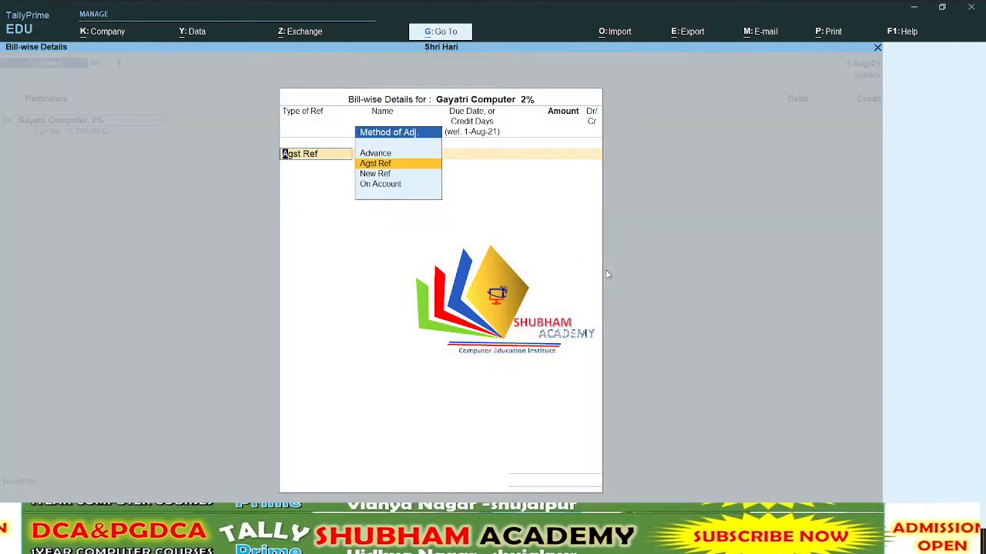
Settle bill 1 of Gayatri Computer 2% as Agst Ref for 5,100.00 Dr and end its bill-wise allocation
key("Return")
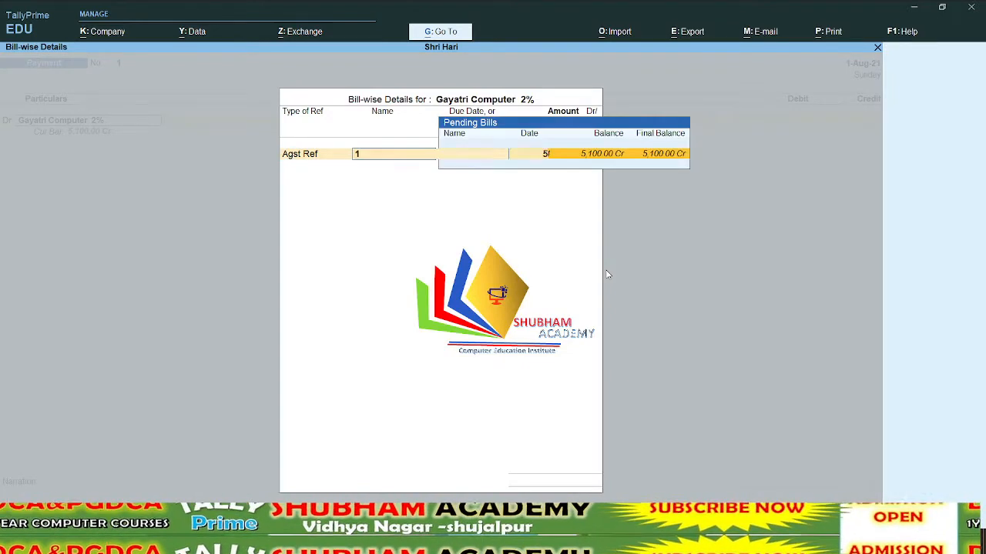
key("Return")
key("Return")
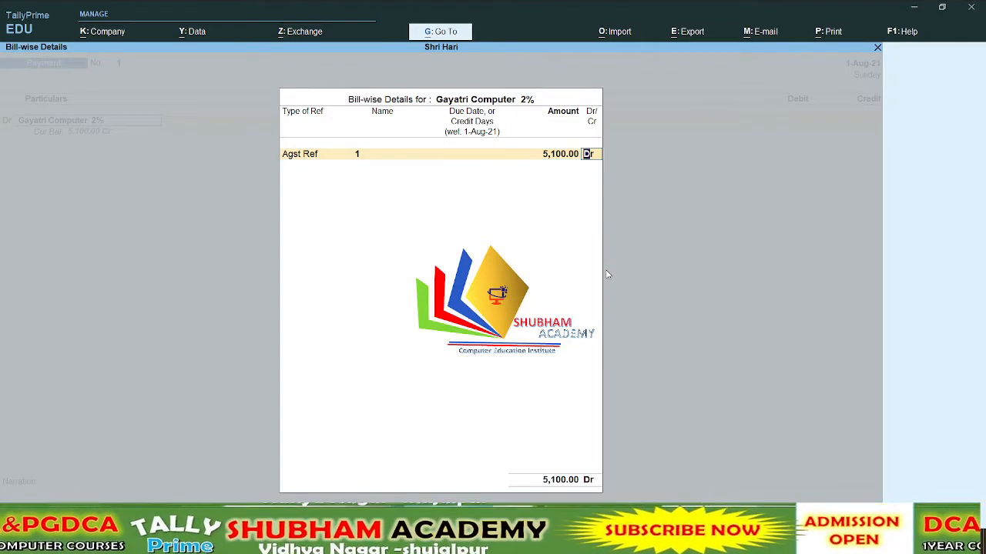
key("Return")
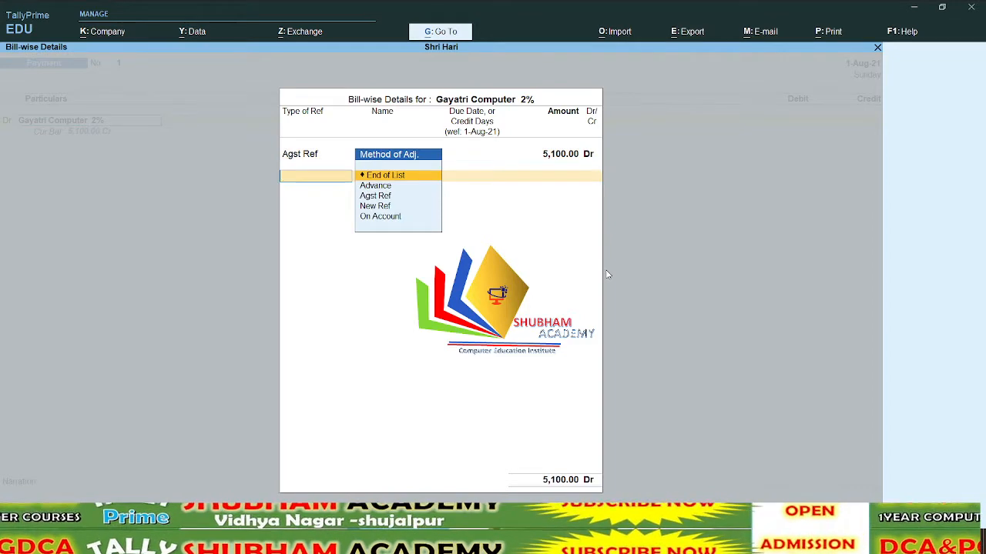
key("Down")
key("Down")
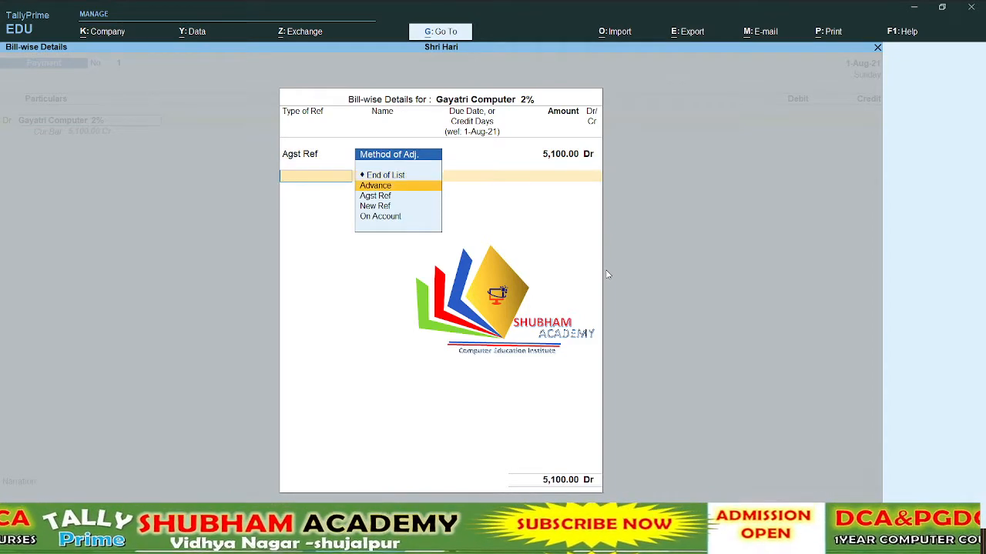
key("Return")
key("BackSpace")
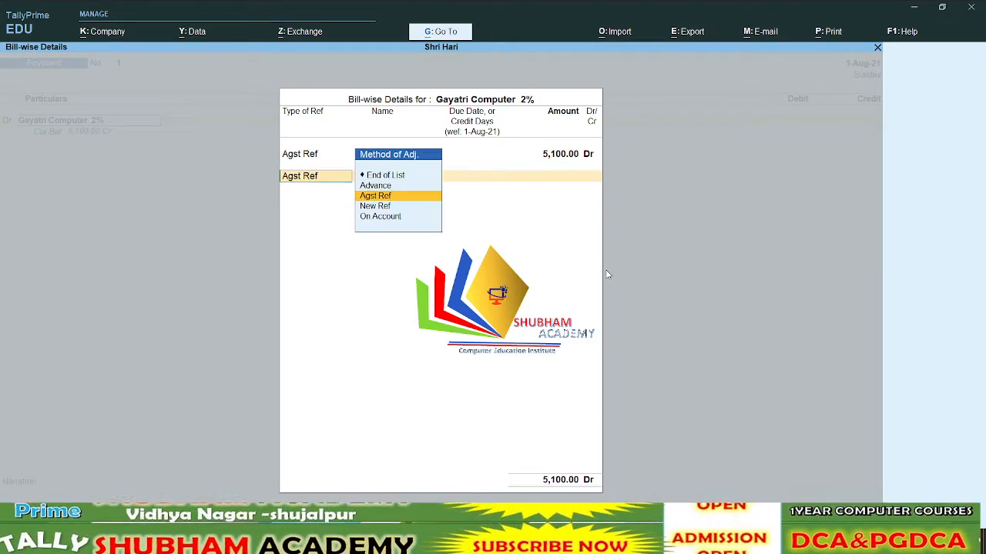
key("Up")
key("Up")
key("Return")
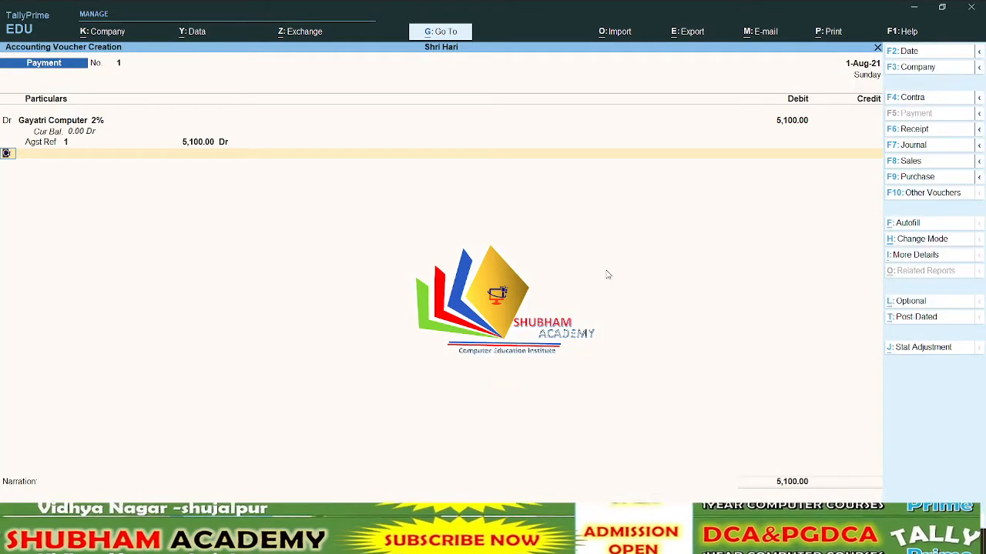
Add a debit line for Gayatri Computer 3%, settling bill 2 as Agst Ref for 10,300.00 Dr
type("dr")
key("Return")
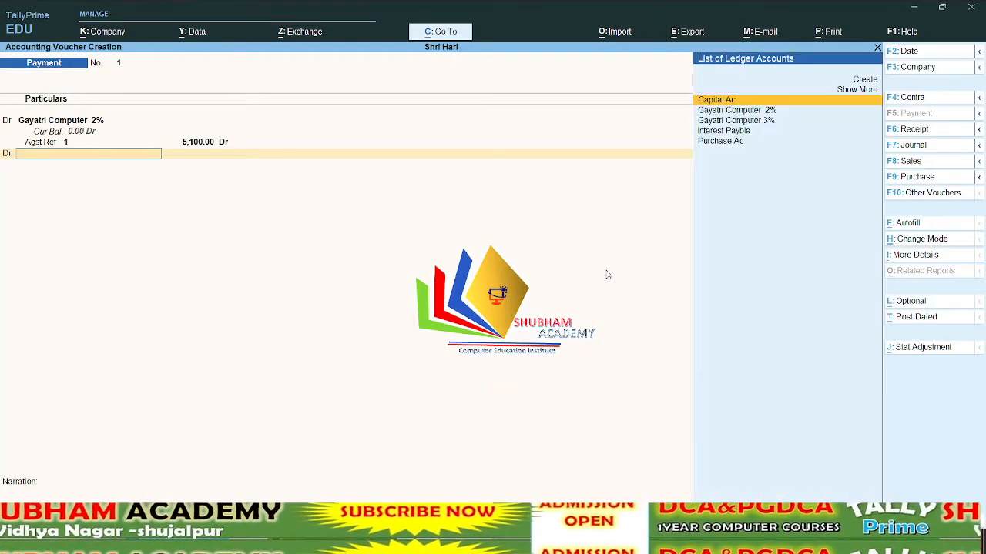
key("Down")
key("Down")
key("Return")
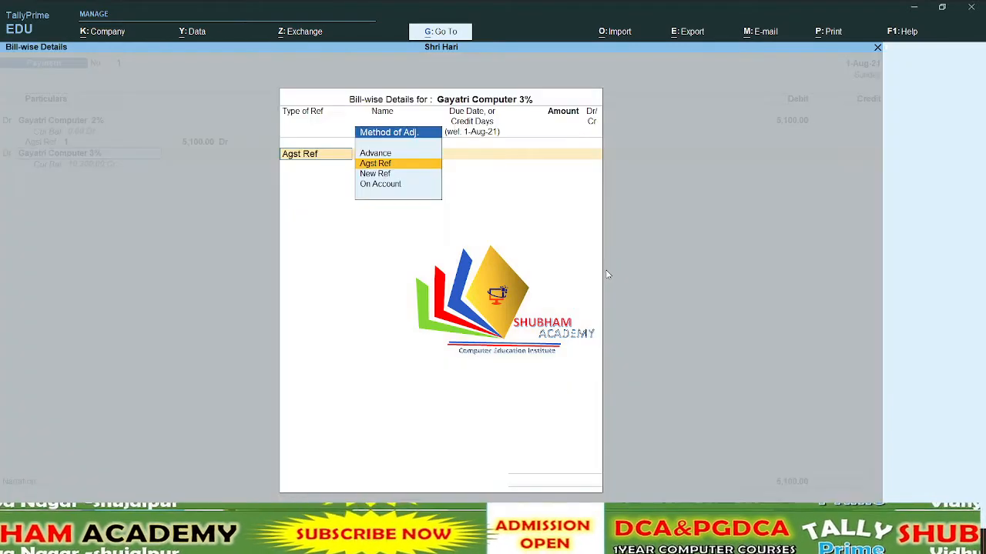
key("Return")
key("Return")
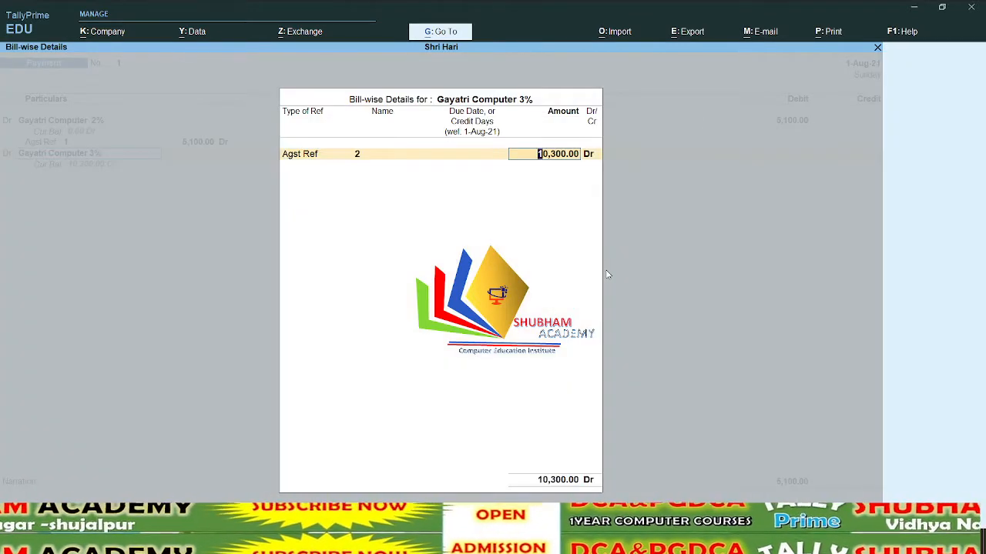
key("Return")
key("Return")
key("Return")
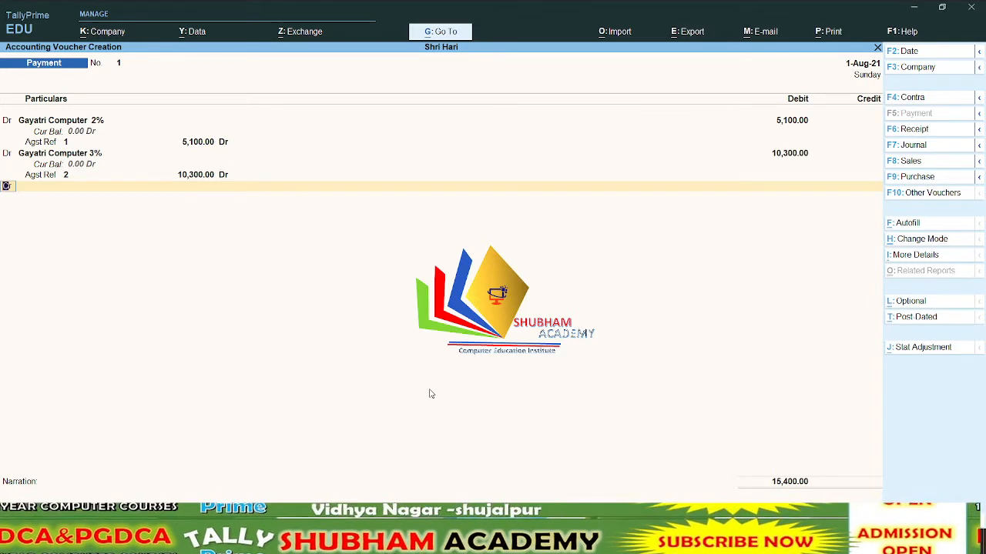
Credit Cash with 15,400.00 and save the payment voucher
key("Return")
key("Down")
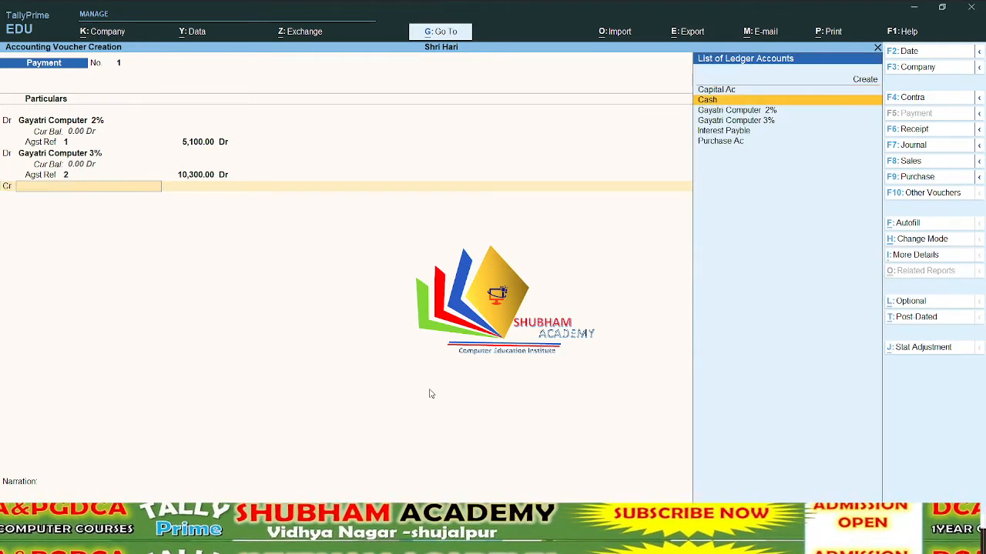
key("Return")
key("Return")
key("Return")
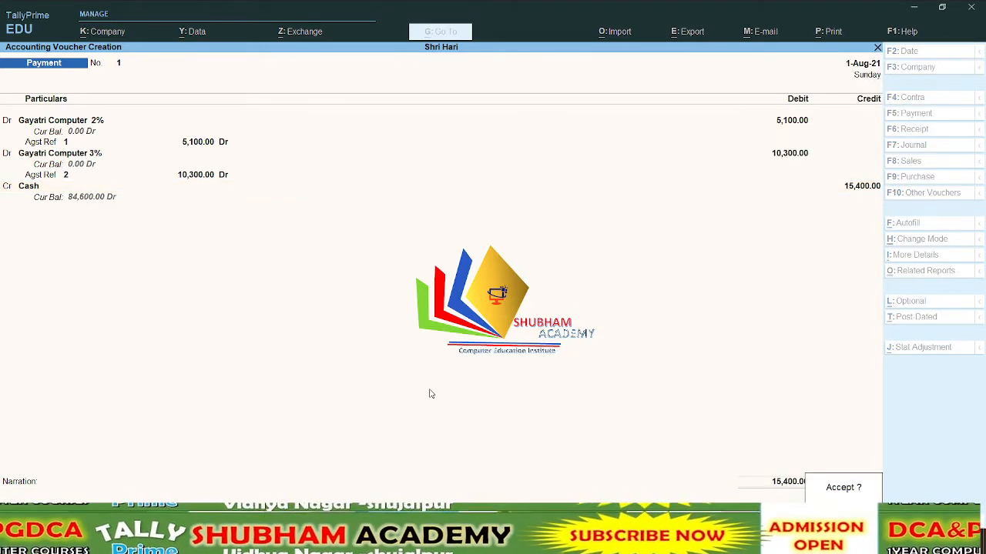
key("Return")
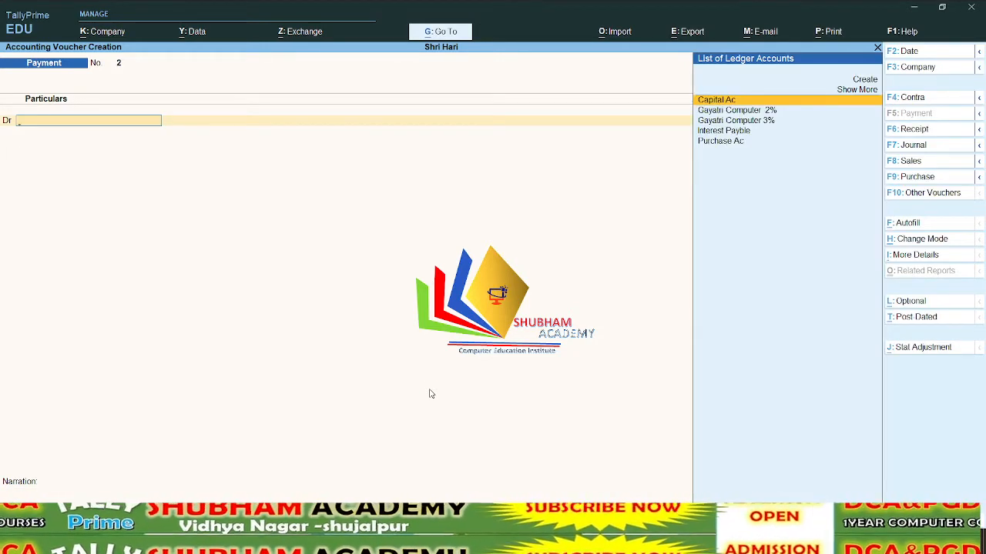